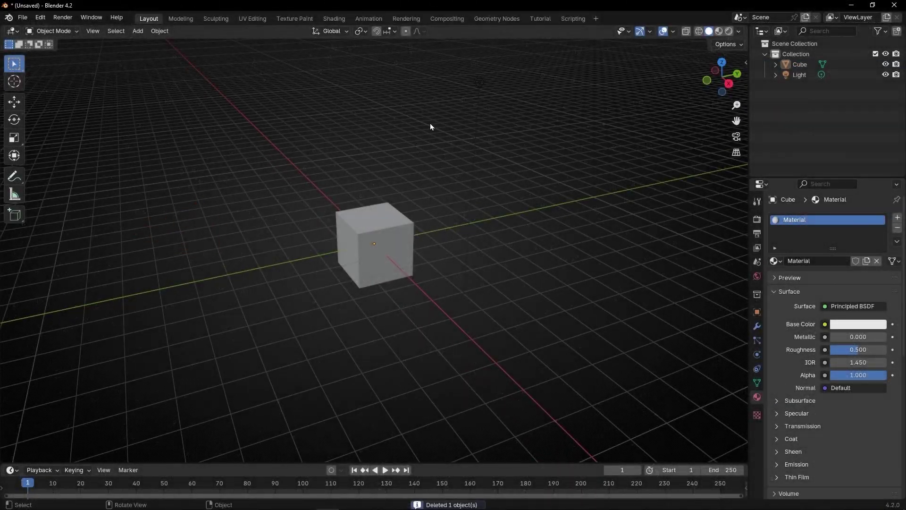
- Create a new geometry node tree for the cube in the Tutorial workspace and merge the timeline area into the node editor
{"action": "left_click", "coordinate": [540, 18]}
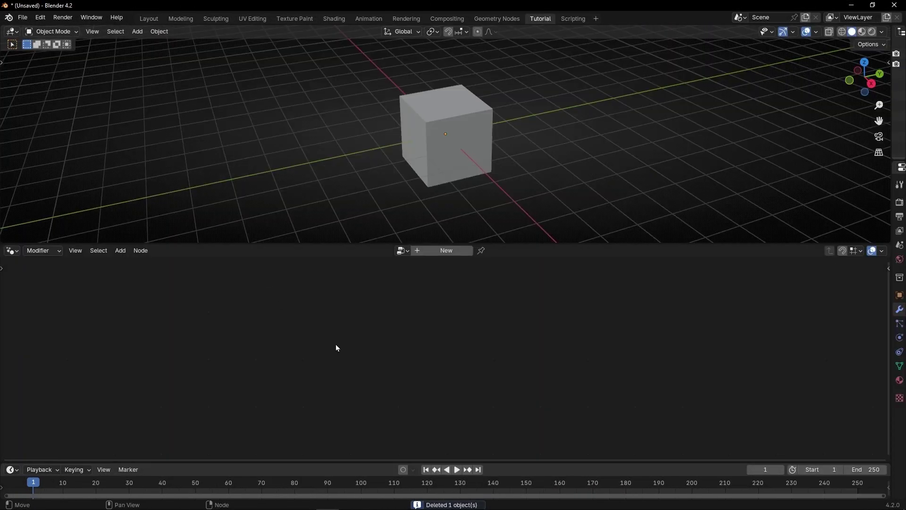
{"action": "left_click", "coordinate": [443, 251]}
{"action": "right_click", "coordinate": [278, 471]}
{"action": "left_click", "coordinate": [276, 472]}
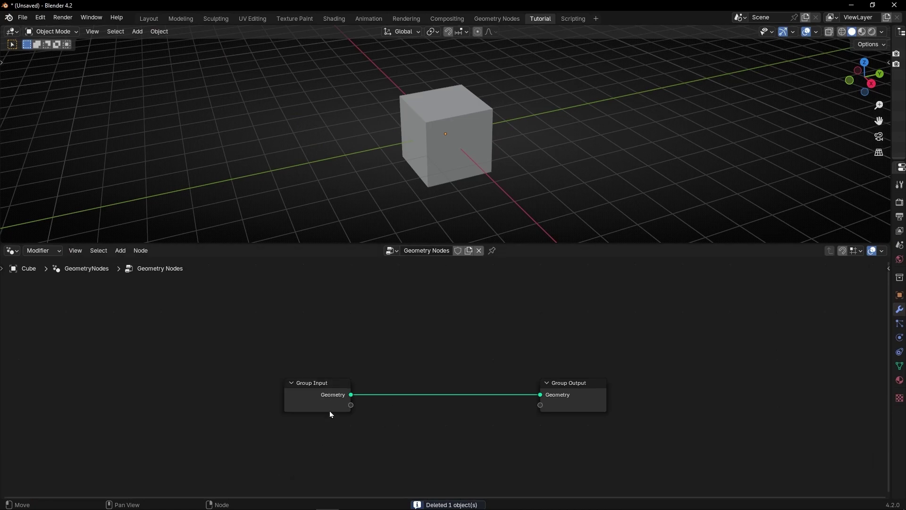
- Replace the Group Input node with an Ico Sphere node and connect its Mesh output to the Group Output geometry
{"action": "left_click", "coordinate": [324, 404]}
{"action": "key", "text": "Delete"}
{"action": "key", "text": "shift+a"}
{"action": "type", "text": "ico"}
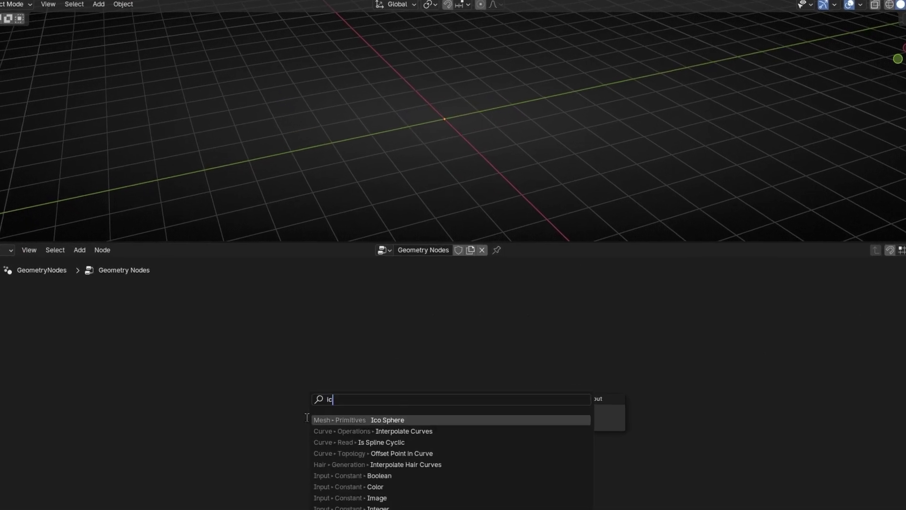
{"action": "key", "text": "Return"}
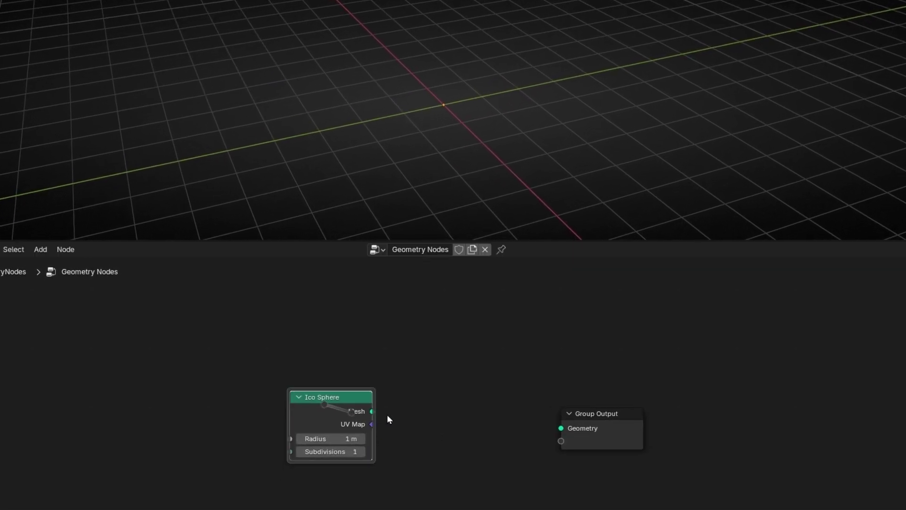
{"action": "left_click_drag", "start_coordinate": [373, 411], "coordinate": [561, 428]}
{"action": "scroll", "coordinate": [471, 134], "scroll_direction": "up", "scroll_amount": 3}
{"action": "mouse_move", "coordinate": [471, 134]}
{"action": "middle_mouse_down"}
{"action": "mouse_move", "coordinate": [498, 154]}
{"action": "mouse_move", "coordinate": [461, 122]}
{"action": "mouse_move", "coordinate": [471, 147]}
{"action": "middle_mouse_up"}
{"action": "scroll", "coordinate": [467, 129], "scroll_direction": "up", "scroll_amount": 2}
{"action": "scroll", "coordinate": [470, 138], "scroll_direction": "down", "scroll_amount": 2}
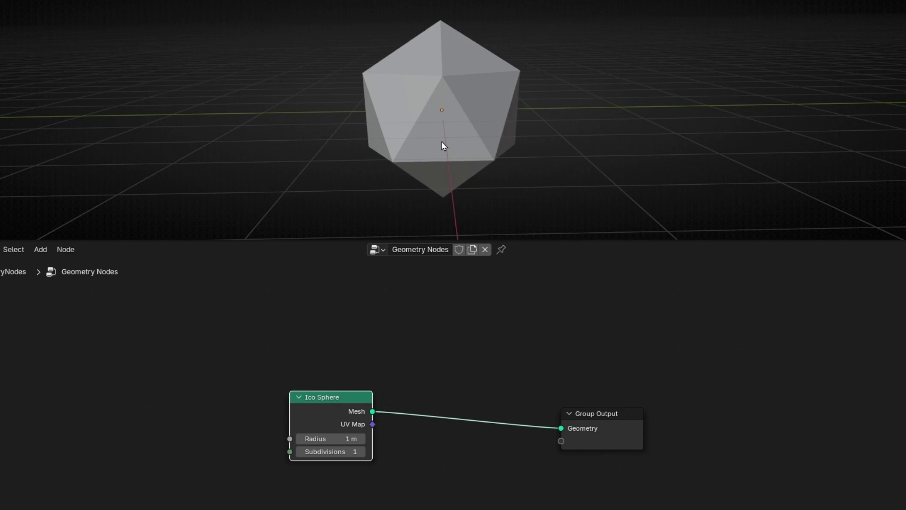
- Insert a Mesh to Volume node between the Ico Sphere and Group Output nodes
{"action": "scroll", "coordinate": [480, 358], "scroll_direction": "up", "scroll_amount": 3}
{"action": "key", "text": "shift+a"}
{"action": "type", "text": "mesh to vol"}
{"action": "key", "text": "Return"}
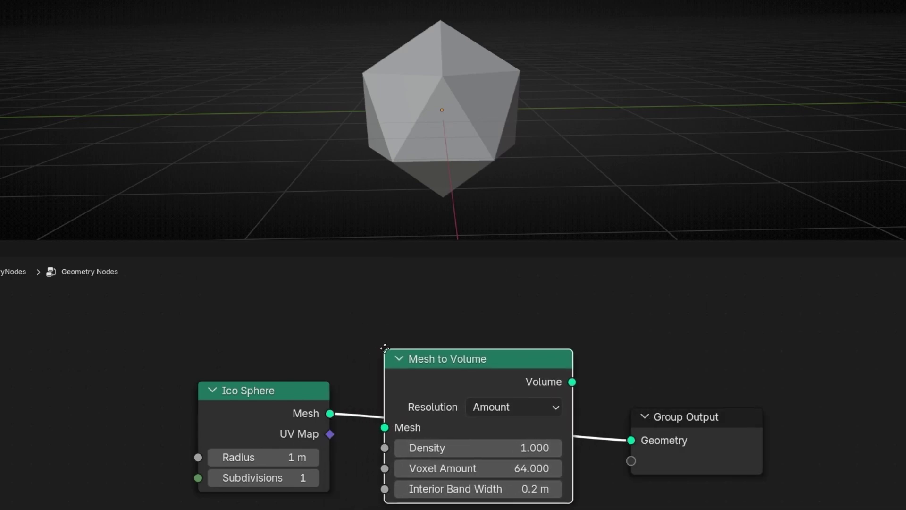
{"action": "left_click", "coordinate": [413, 374]}
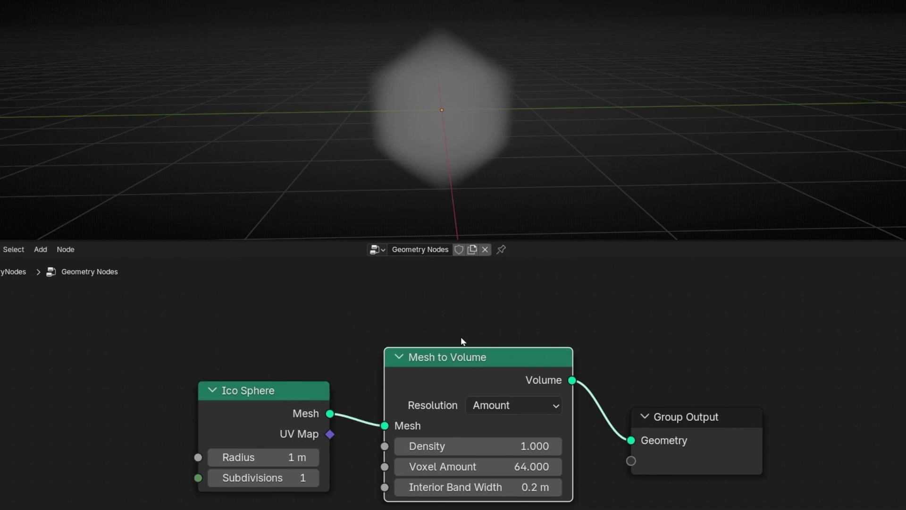
{"action": "scroll", "coordinate": [463, 179], "scroll_direction": "up", "scroll_amount": 3}
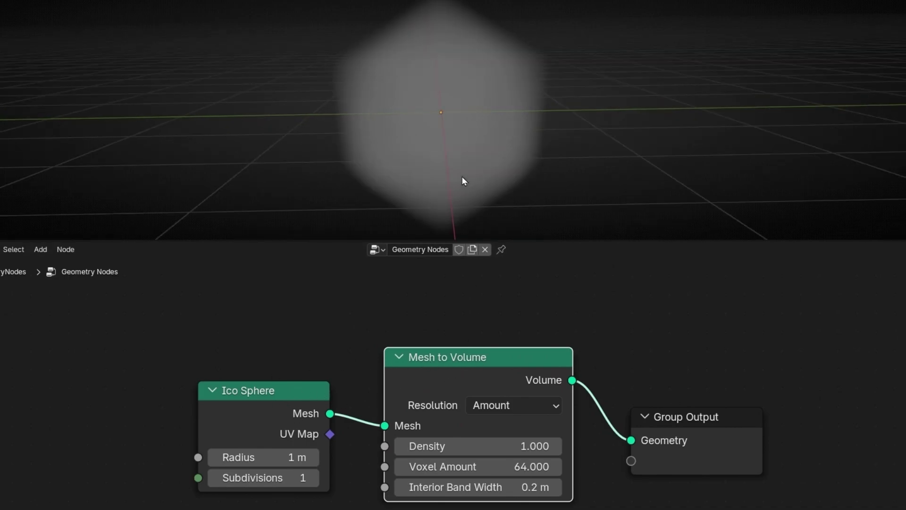
{"action": "middle_click_drag", "start_coordinate": [422, 143], "coordinate": [491, 112]}
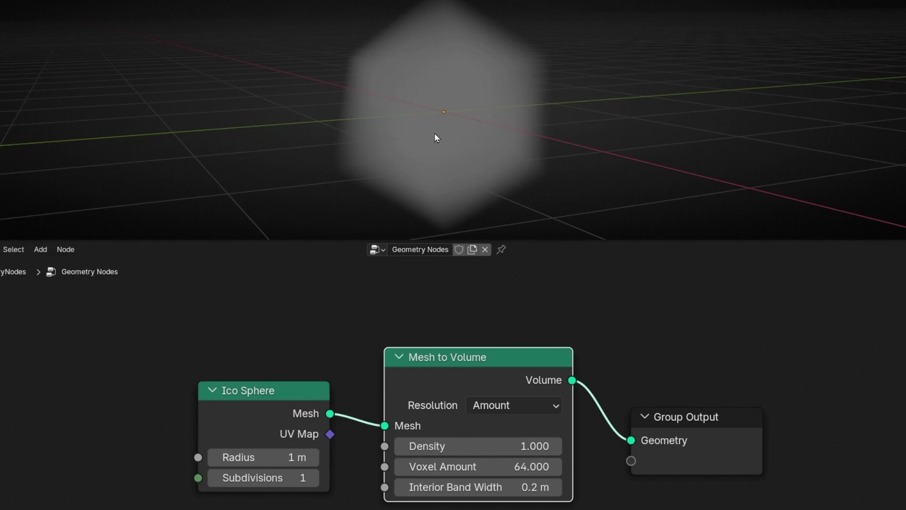
- Spread the Ico Sphere, Mesh to Volume and Group Output nodes apart to make room between them
{"action": "left_click_drag", "start_coordinate": [321, 415], "coordinate": [179, 399]}
{"action": "left_click_drag", "start_coordinate": [388, 364], "coordinate": [264, 362]}
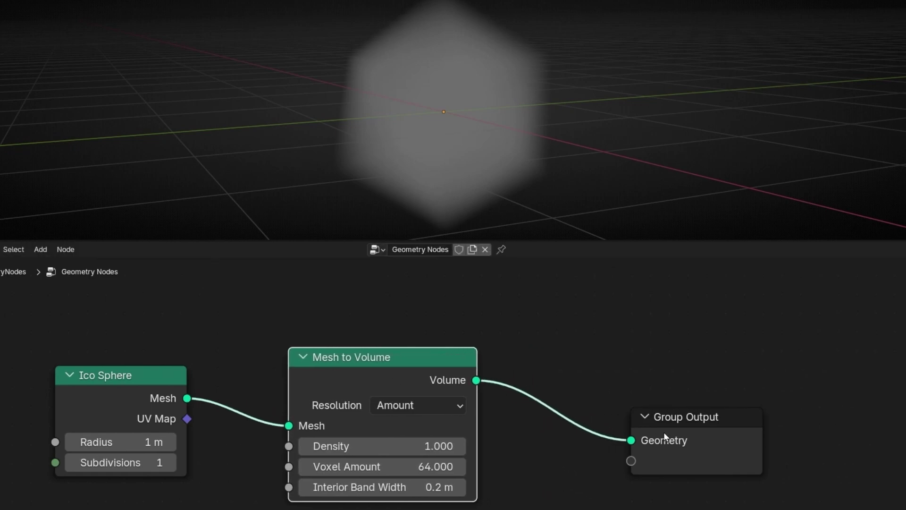
{"action": "left_click_drag", "start_coordinate": [661, 432], "coordinate": [722, 412]}
- Set the Mesh to Volume node's density to 5.7 and its voxel amount to 17.1
{"action": "scroll", "coordinate": [505, 445], "scroll_direction": "up", "scroll_amount": 2}
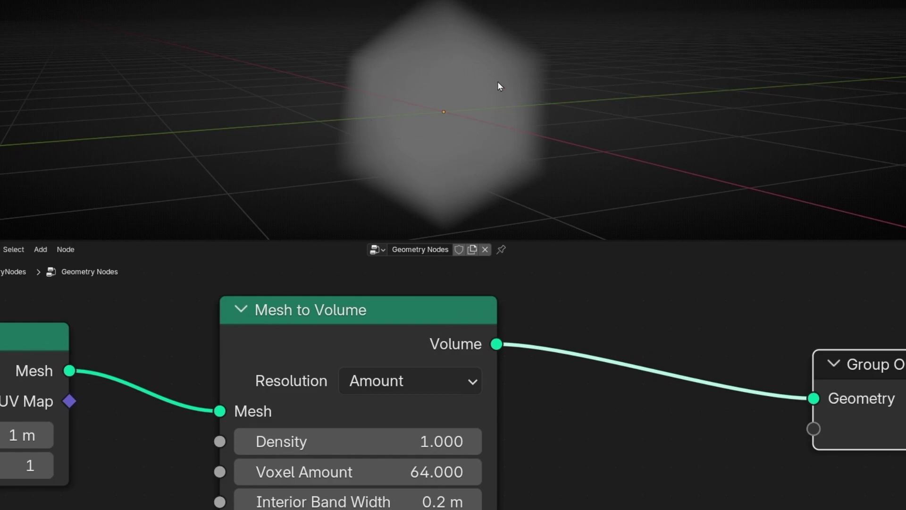
{"action": "left_click_drag", "start_coordinate": [409, 440], "coordinate": [357, 440]}
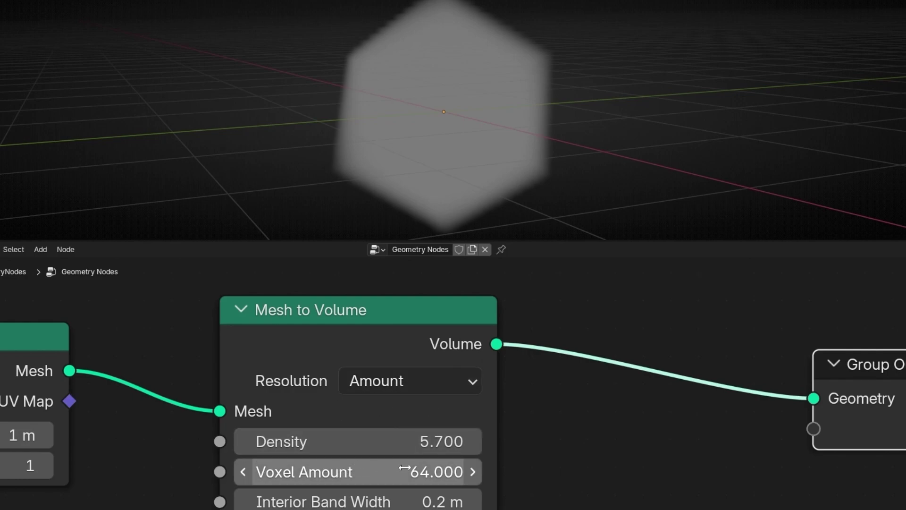
{"action": "left_click_drag", "start_coordinate": [407, 468], "coordinate": [320, 472]}
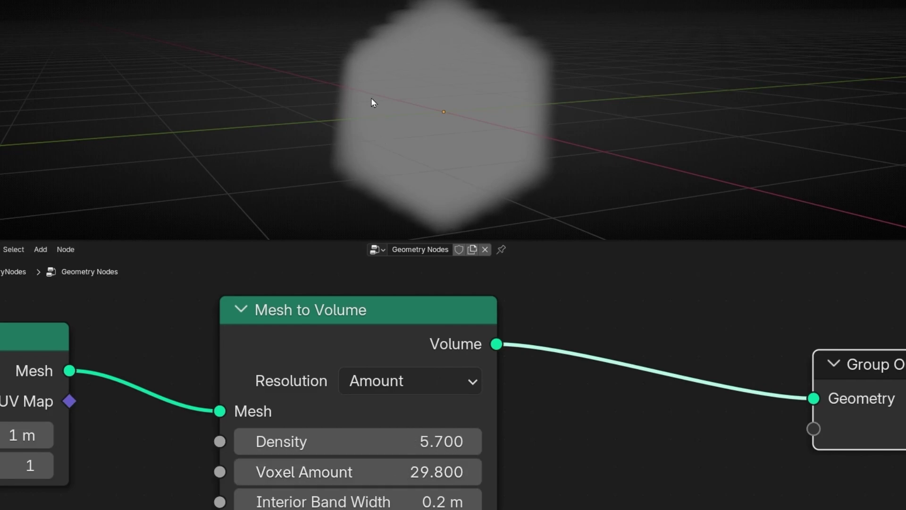
{"action": "left_click_drag", "start_coordinate": [399, 472], "coordinate": [528, 446]}
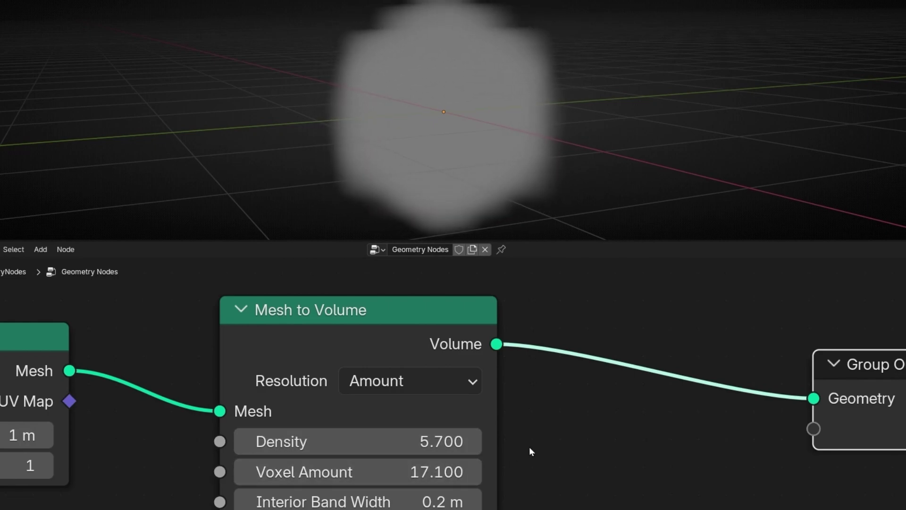
- Insert a Volume to Mesh node between the Mesh to Volume and Group Output nodes
{"action": "scroll", "coordinate": [529, 446], "scroll_direction": "down", "scroll_amount": 2}
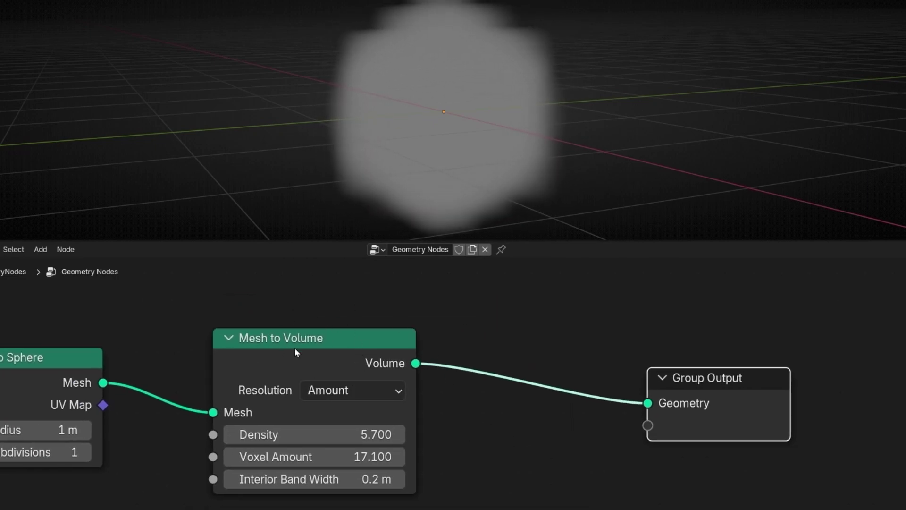
{"action": "key", "text": "shift+a"}
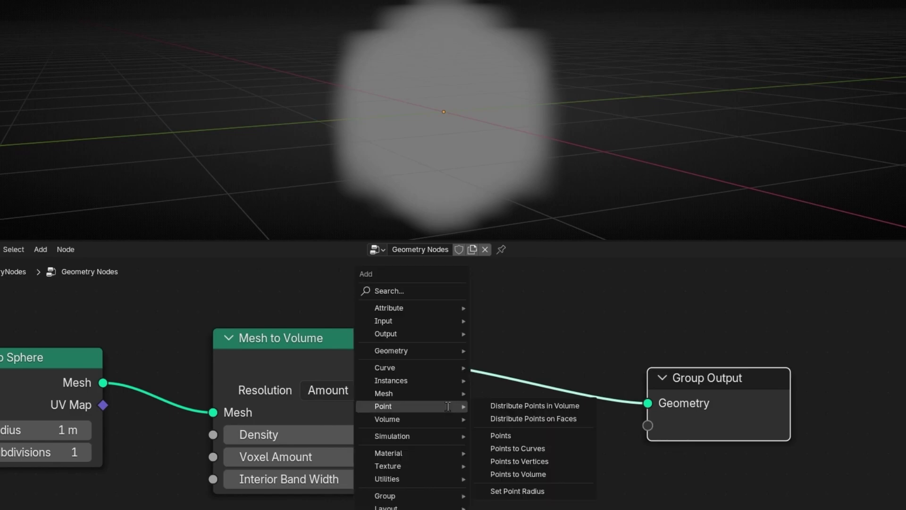
{"action": "type", "text": "volumeto"}
{"action": "key", "text": "Return"}
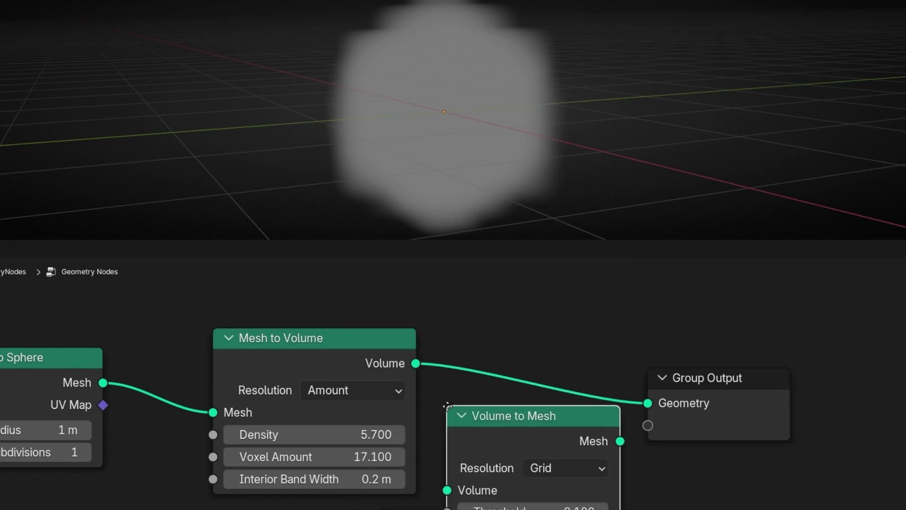
{"action": "left_click", "coordinate": [471, 326]}
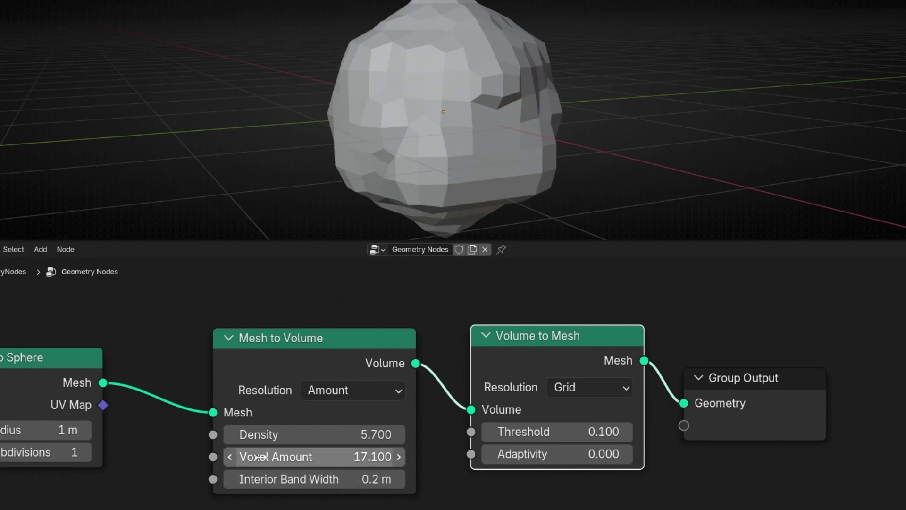
- Raise the Mesh to Volume node's voxel amount to 95.3 and inspect the finer mesh from another angle
{"action": "left_click_drag", "start_coordinate": [297, 457], "coordinate": [887, 457]}
{"action": "middle_click_drag", "start_coordinate": [445, 186], "coordinate": [484, 116]}
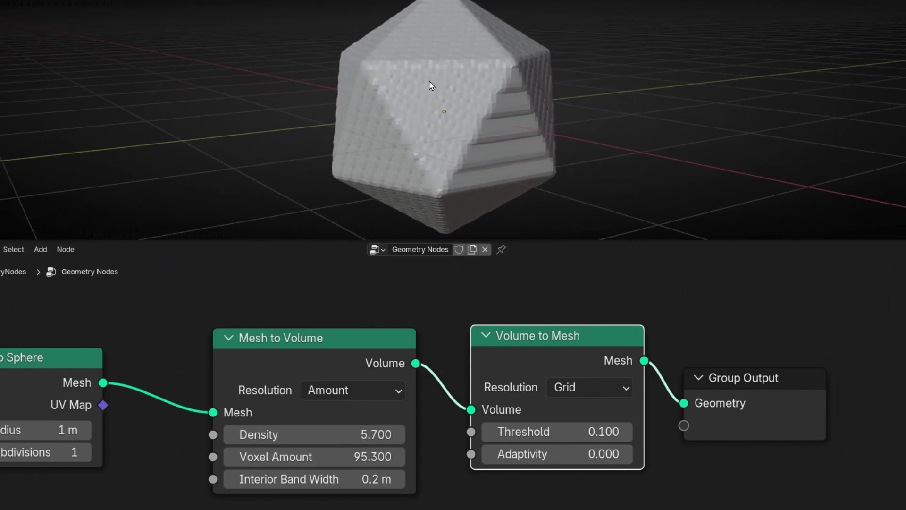
{"action": "scroll", "coordinate": [276, 459], "scroll_direction": "up", "scroll_amount": 2}
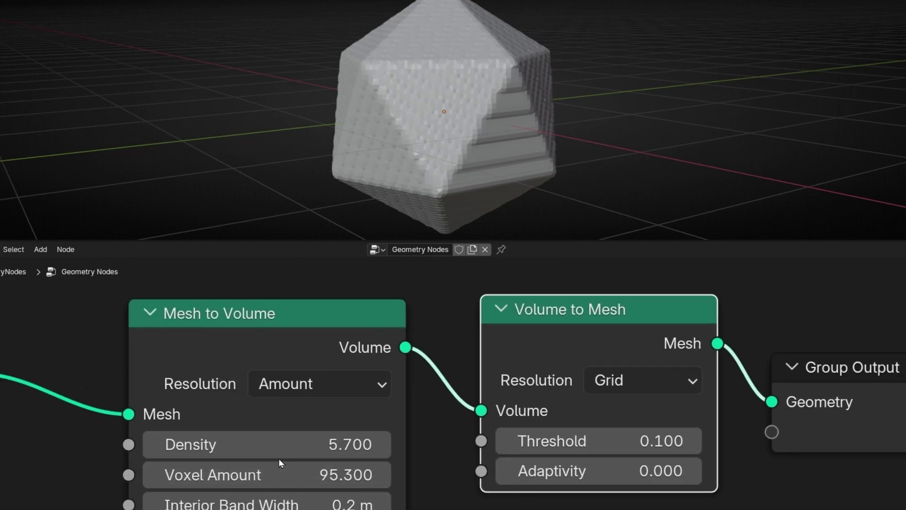
- Lower the voxel amount to 6.9, set it to 34.8, and set the interior band width to 8.7 m
{"action": "middle_click_drag", "start_coordinate": [276, 459], "coordinate": [322, 462]}
{"action": "left_click_drag", "start_coordinate": [342, 465], "coordinate": [201, 465]}
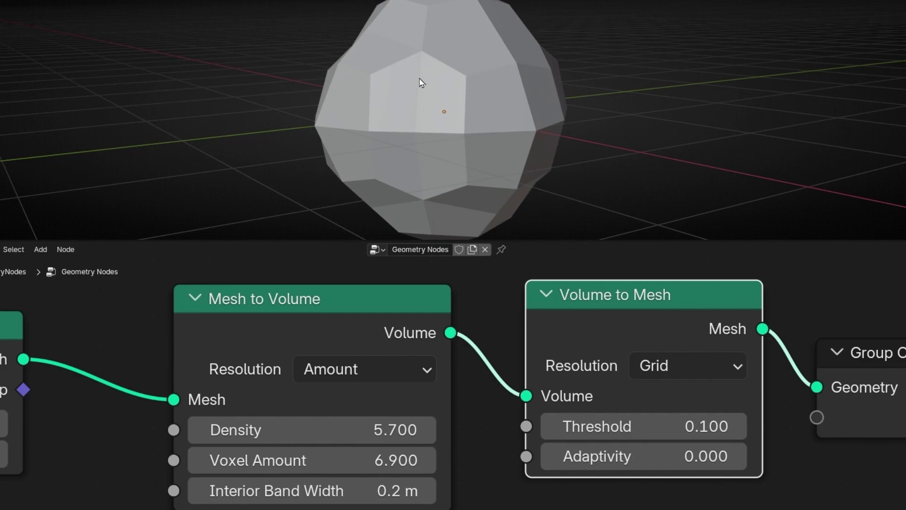
{"action": "left_click_drag", "start_coordinate": [247, 458], "coordinate": [294, 459]}
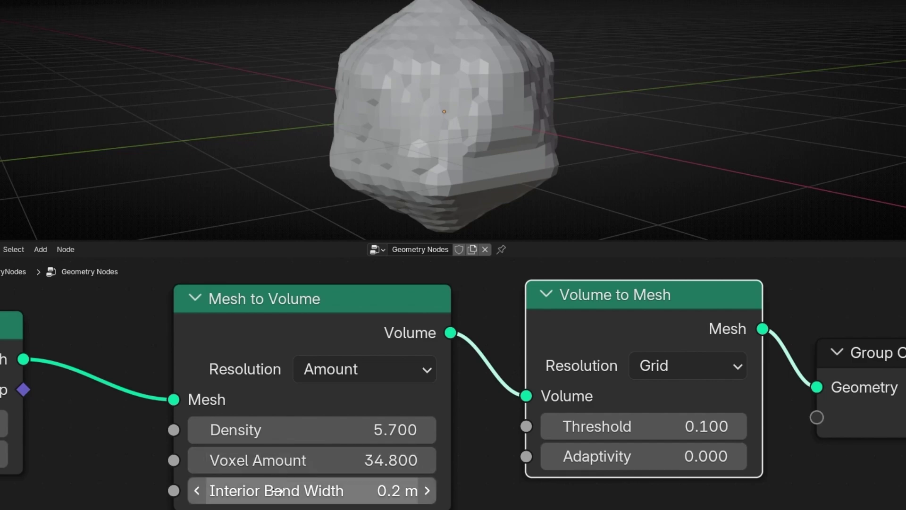
{"action": "left_click_drag", "start_coordinate": [293, 491], "coordinate": [538, 491]}
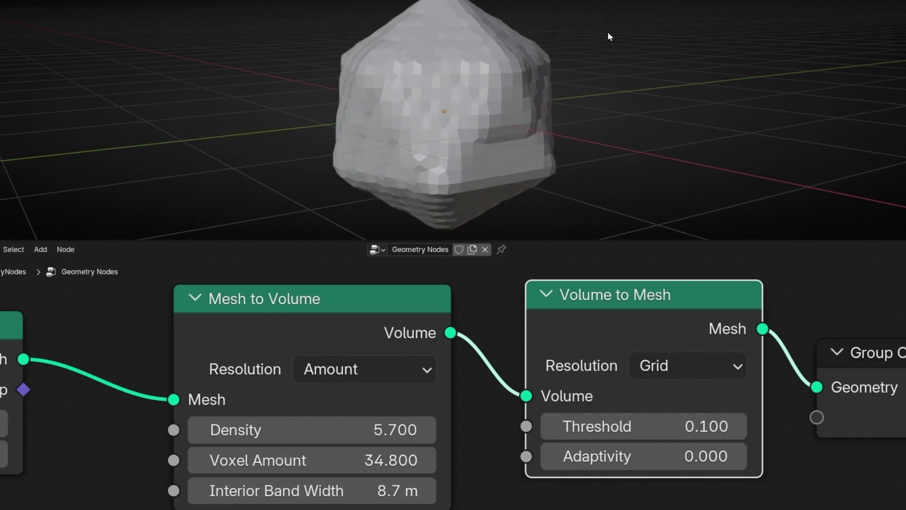
{"action": "scroll", "coordinate": [409, 361], "scroll_direction": "down", "scroll_amount": 2}
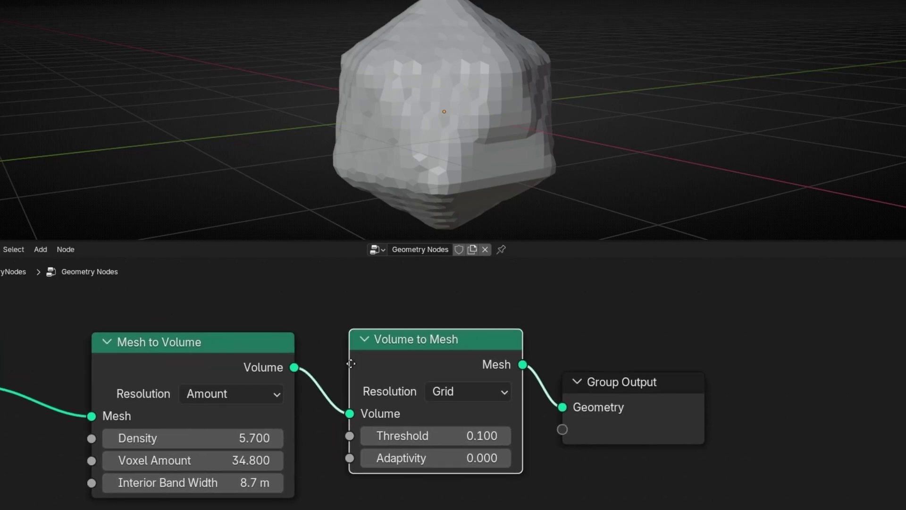
{"action": "key", "text": "ctrl+x"}
{"action": "key", "text": "shift+a"}
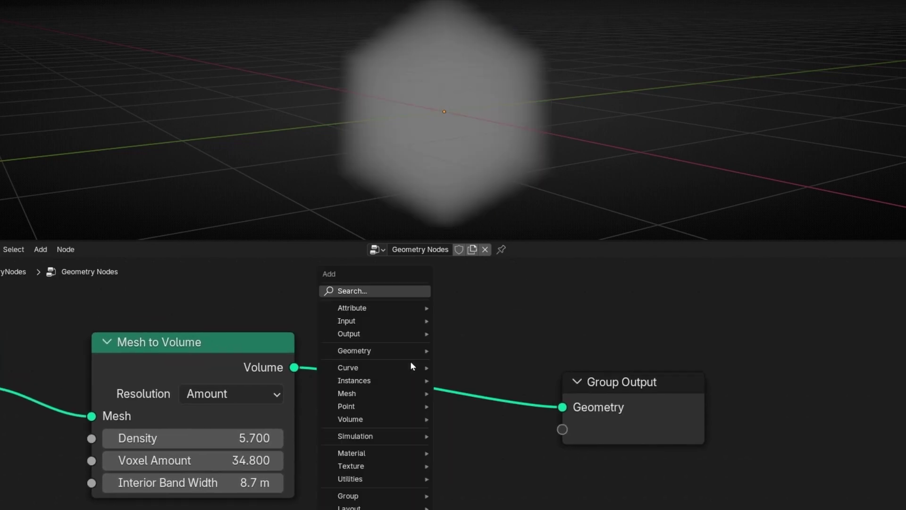
{"action": "key", "text": "Escape"}
{"action": "key", "text": "ctrl+z"}
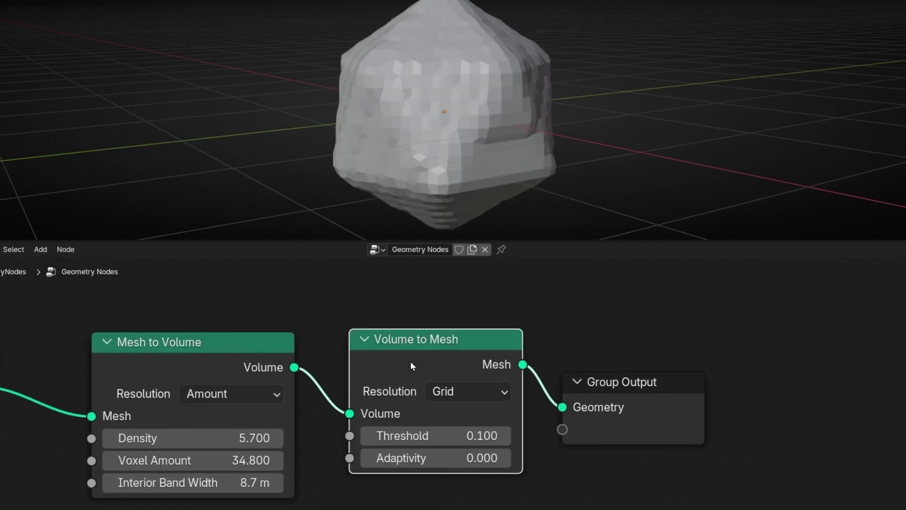
- Set the Mesh to Volume node's voxel amount to 49.9
{"action": "scroll", "coordinate": [281, 396], "scroll_direction": "up", "scroll_amount": 2}
{"action": "left_click", "coordinate": [299, 384]}
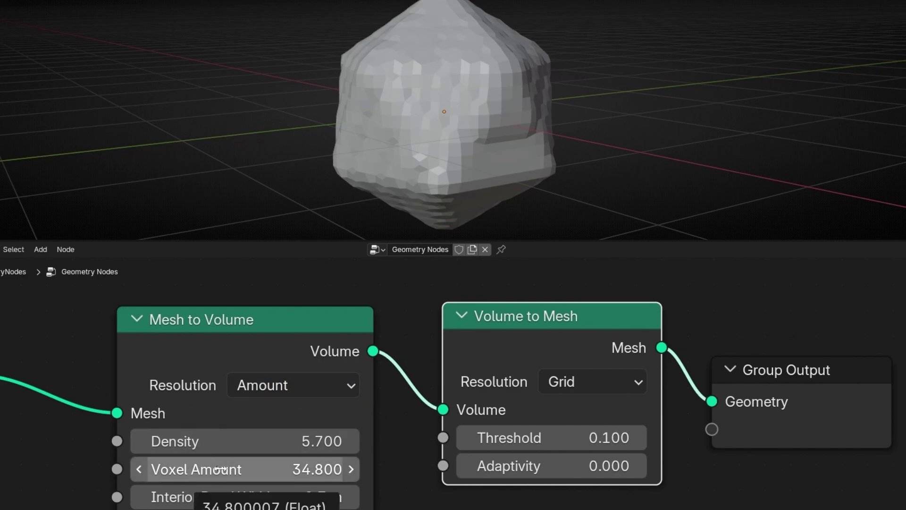
{"action": "left_click_drag", "start_coordinate": [225, 469], "coordinate": [274, 468]}
- Try the Mesh to Volume node's Size resolution with voxel sizes of 0.72 m and 0.03 m, and return the resolution to Amount
{"action": "left_click", "coordinate": [269, 396]}
{"action": "left_click", "coordinate": [266, 440]}
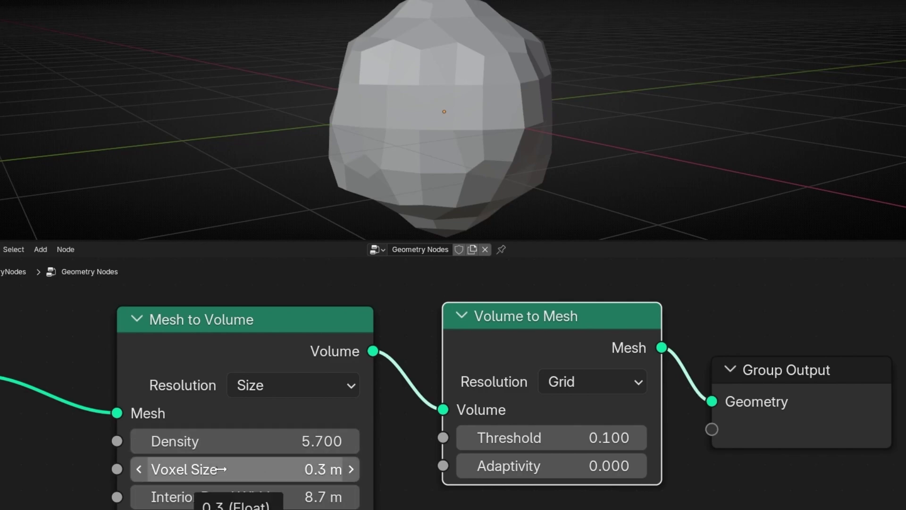
{"action": "left_click_drag", "start_coordinate": [222, 469], "coordinate": [305, 469]}
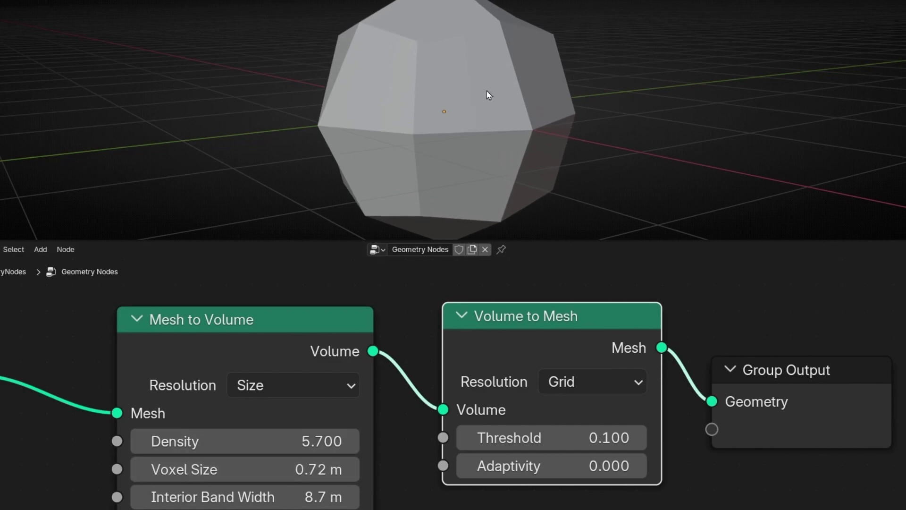
{"action": "left_click_drag", "start_coordinate": [236, 469], "coordinate": [179, 469]}
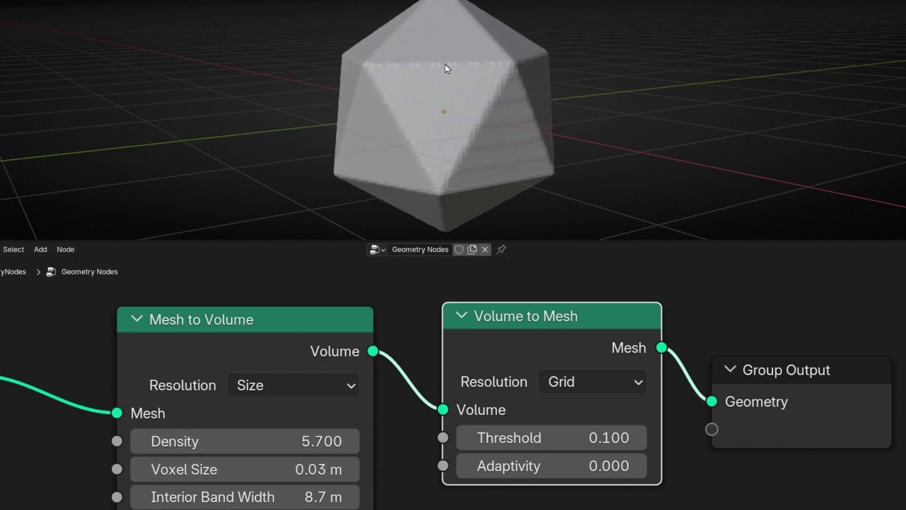
{"action": "left_click", "coordinate": [281, 387]}
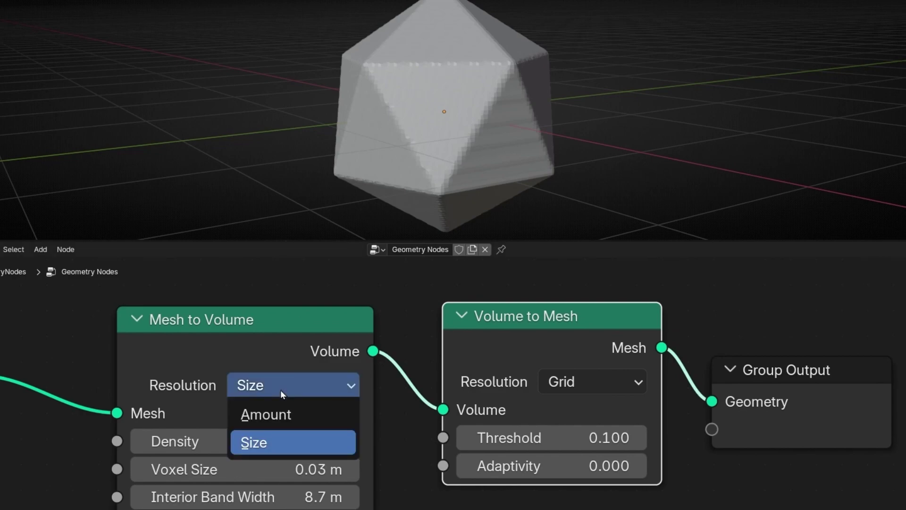
{"action": "left_click", "coordinate": [270, 417]}
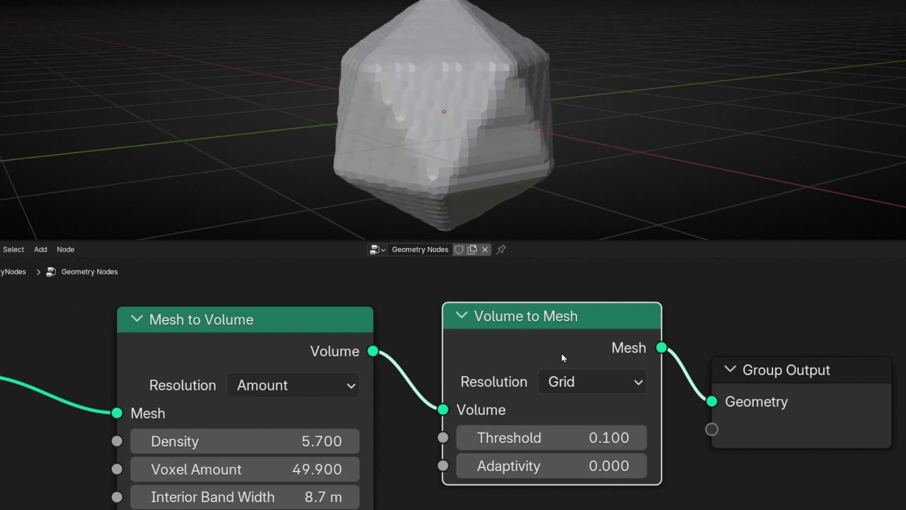
- Replace the Volume to Mesh node with a Distribute Points in Volume node between Mesh to Volume and Group Output
{"action": "key", "text": "ctrl+x"}
{"action": "key", "text": "shift+a"}
{"action": "mouse_move", "coordinate": [561, 354]}
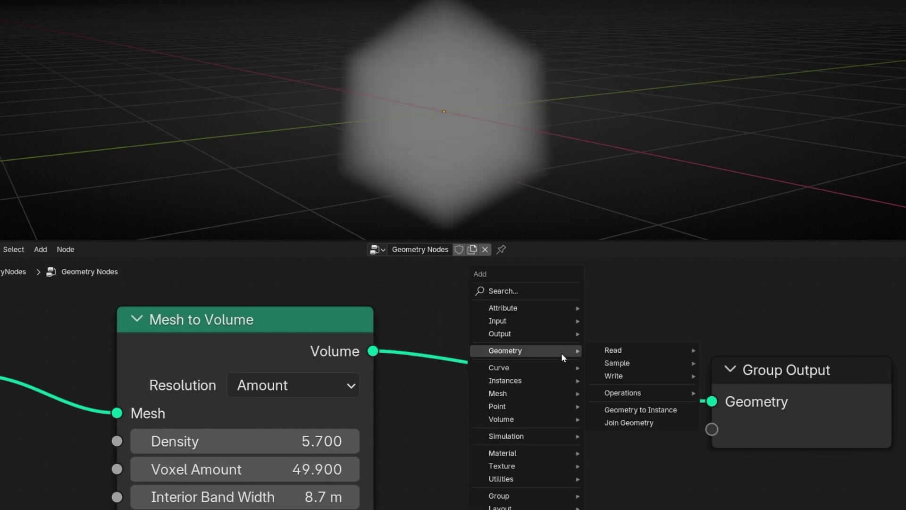
{"action": "type", "text": "vo"}
{"action": "key", "text": "BackSpace"}
{"action": "key", "text": "BackSpace"}
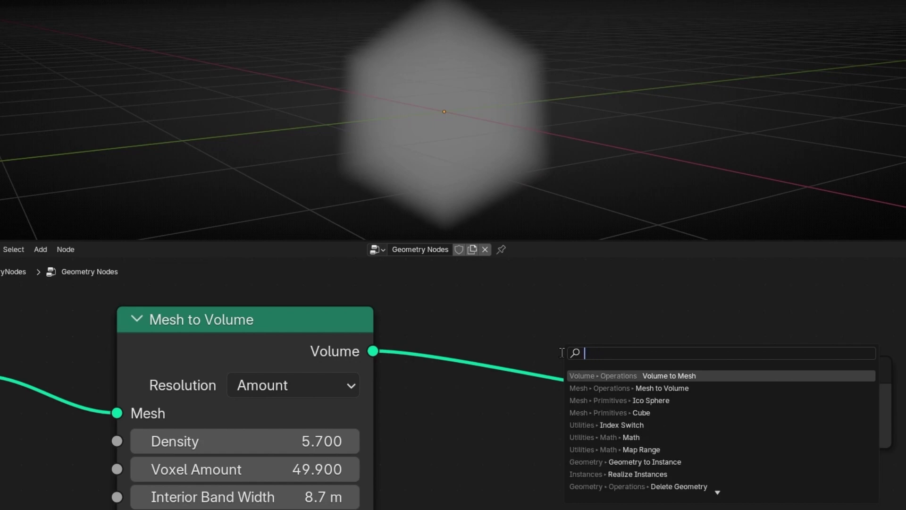
{"action": "type", "text": "distri"}
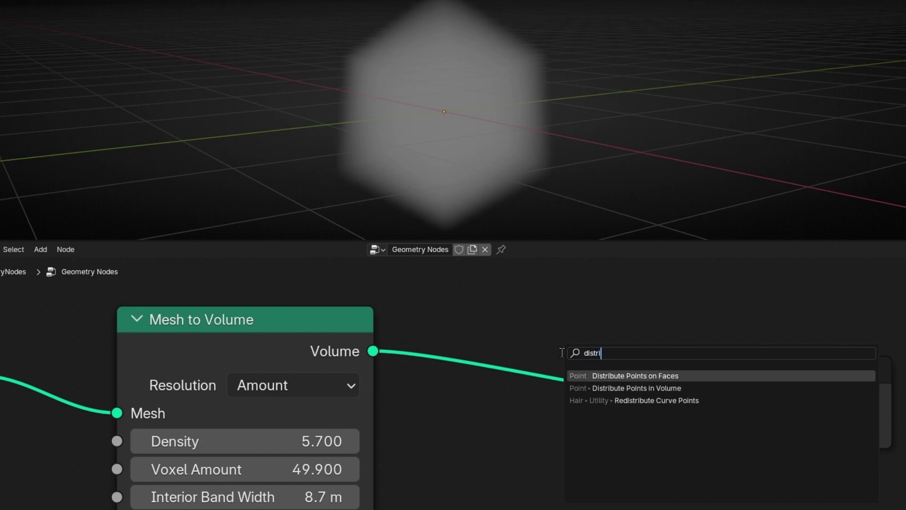
{"action": "left_click", "coordinate": [642, 388]}
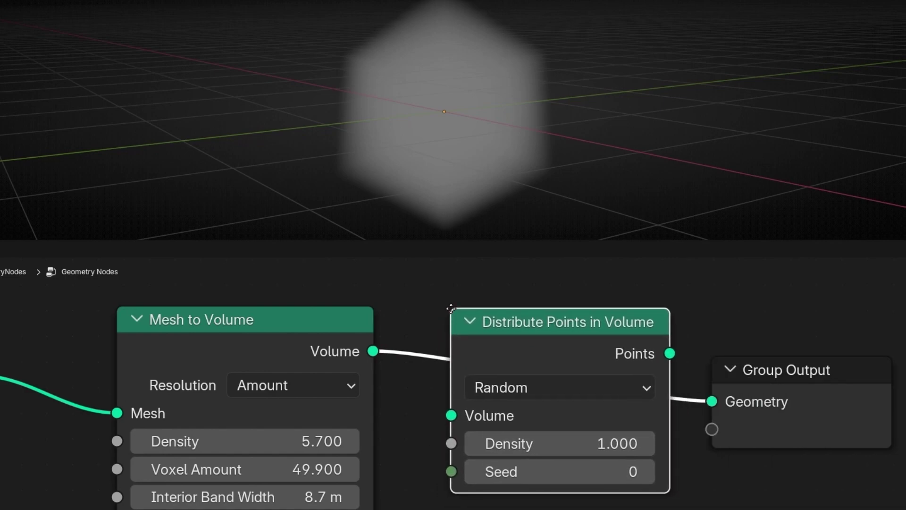
{"action": "left_click", "coordinate": [451, 308]}
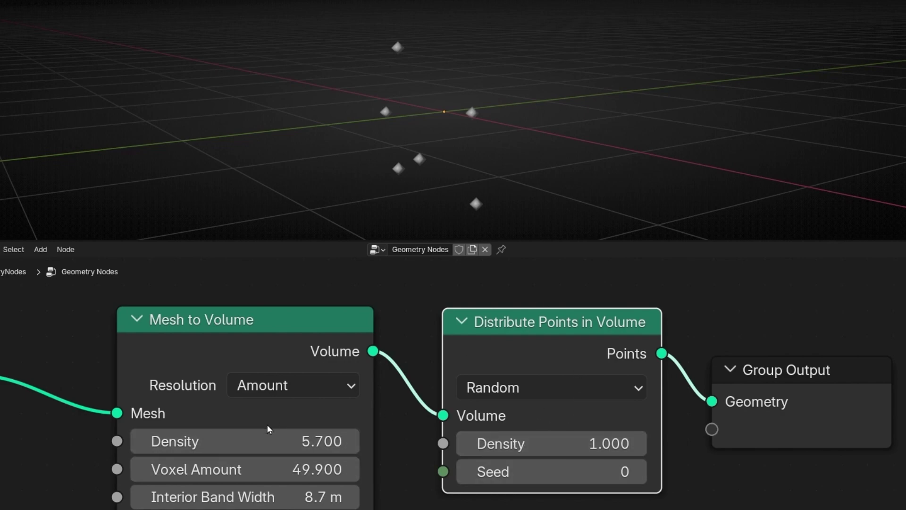
- Set the Mesh to Volume density to 214.1 and interior band width to 0.0001 m, and annotate the point cloud's outline
{"action": "left_click_drag", "start_coordinate": [248, 441], "coordinate": [864, 441]}
{"action": "left_click_drag", "start_coordinate": [312, 441], "coordinate": [340, 441]}
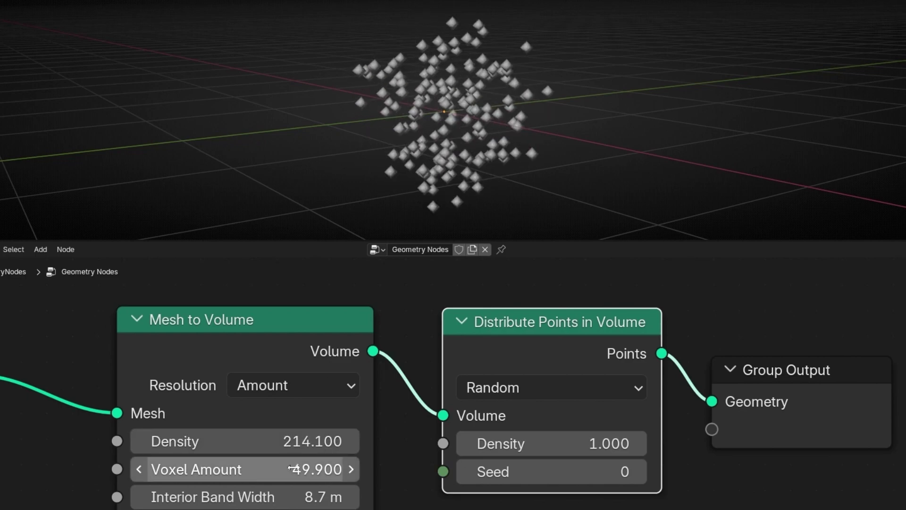
{"action": "left_click_drag", "start_coordinate": [307, 497], "coordinate": [198, 497]}
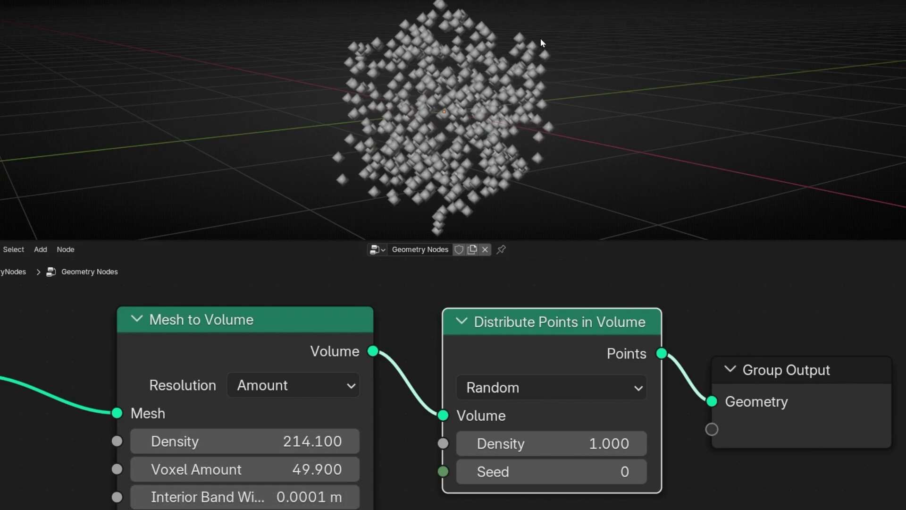
{"action": "left_click_drag", "start_coordinate": [603, 41], "coordinate": [570, 48]}
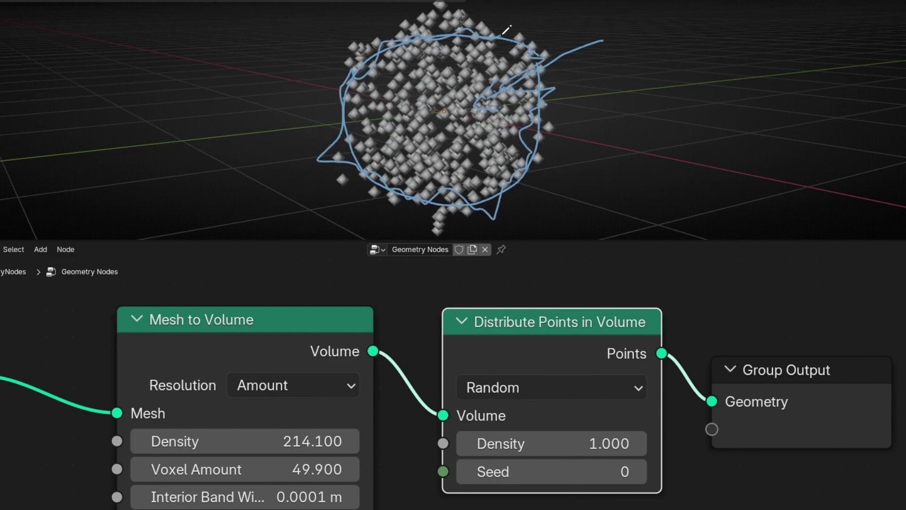
- Try an interior band width of 1.14 m with point density 10.6, and 2.43 m with density 5.1, sketching over the points
{"action": "left_click_drag", "start_coordinate": [257, 497], "coordinate": [325, 496]}
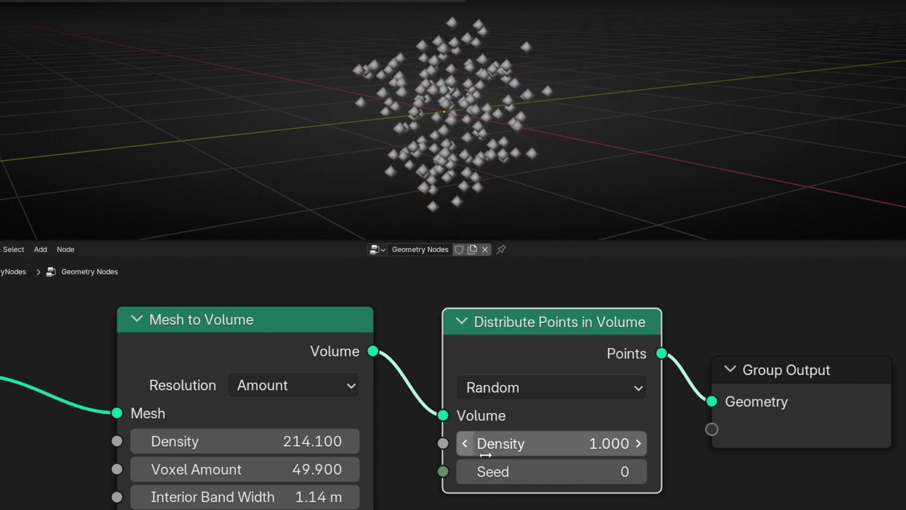
{"action": "left_click_drag", "start_coordinate": [481, 446], "coordinate": [567, 446]}
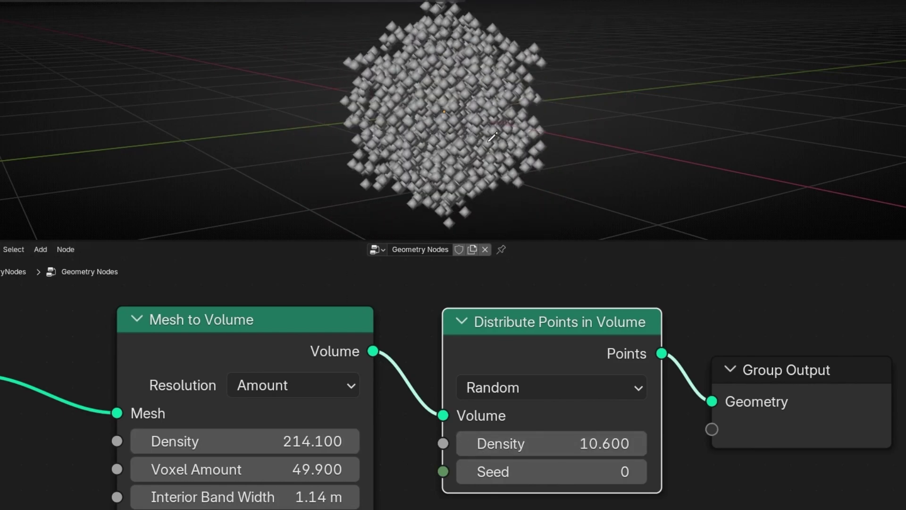
{"action": "mouse_move", "coordinate": [288, 496]}
{"action": "left_mouse_down"}
{"action": "mouse_move", "coordinate": [245, 497]}
{"action": "mouse_move", "coordinate": [304, 495]}
{"action": "left_mouse_up"}
{"action": "left_click_drag", "start_coordinate": [544, 450], "coordinate": [496, 450]}
{"action": "left_click_drag", "start_coordinate": [431, 183], "coordinate": [453, 42]}
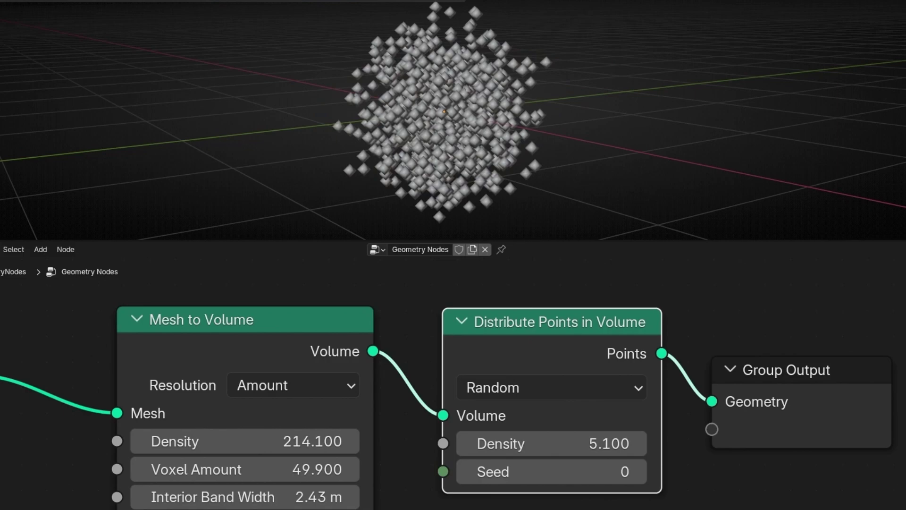
- Set the Distribute Points in Volume density to 1.4 and seed to 2, and the Mesh to Volume density to 193.5
{"action": "left_click_drag", "start_coordinate": [546, 444], "coordinate": [513, 443]}
{"action": "left_click_drag", "start_coordinate": [250, 441], "coordinate": [217, 441]}
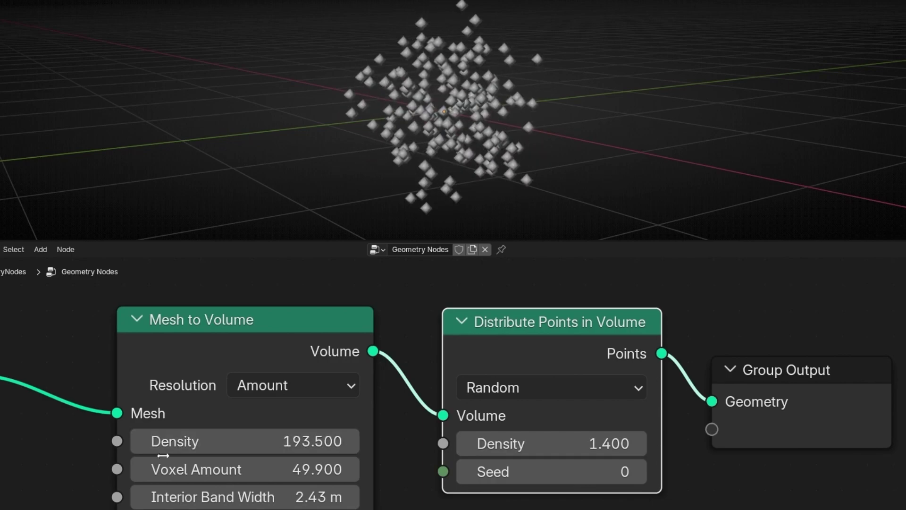
{"action": "left_click", "coordinate": [638, 471]}
{"action": "left_click", "coordinate": [638, 471]}
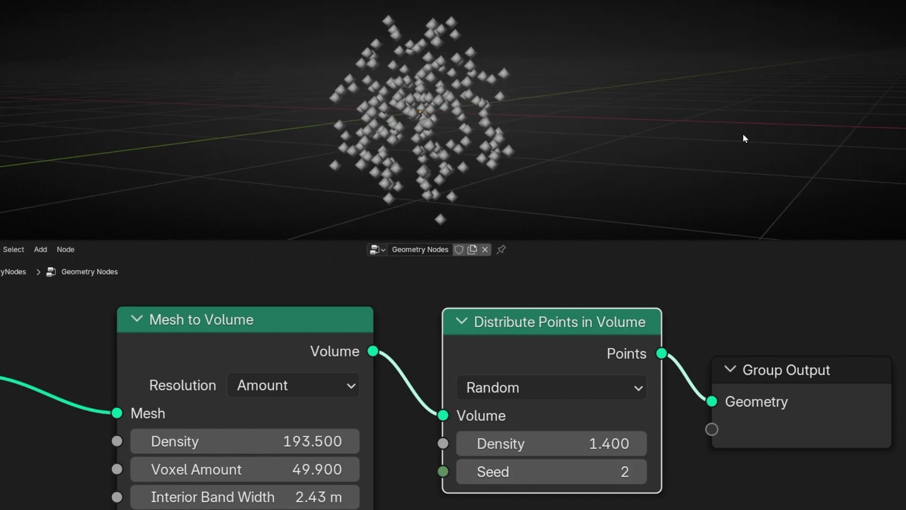
- Switch the Distribute Points in Volume node's distribution method to Grid and inspect the points from several angles
{"action": "scroll", "coordinate": [584, 374], "scroll_direction": "up", "scroll_amount": 1}
{"action": "middle_click_drag", "start_coordinate": [584, 374], "coordinate": [422, 363]}
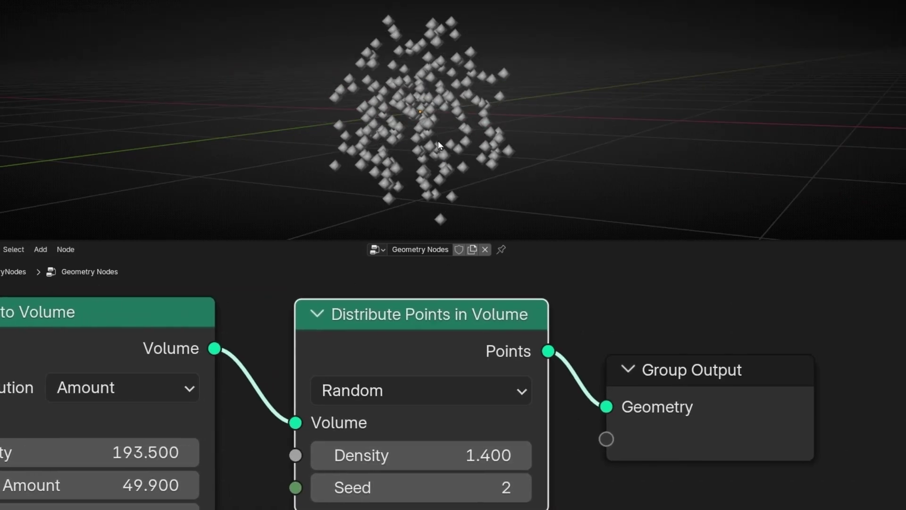
{"action": "middle_click_drag", "start_coordinate": [498, 136], "coordinate": [336, 179]}
{"action": "left_click", "coordinate": [369, 395]}
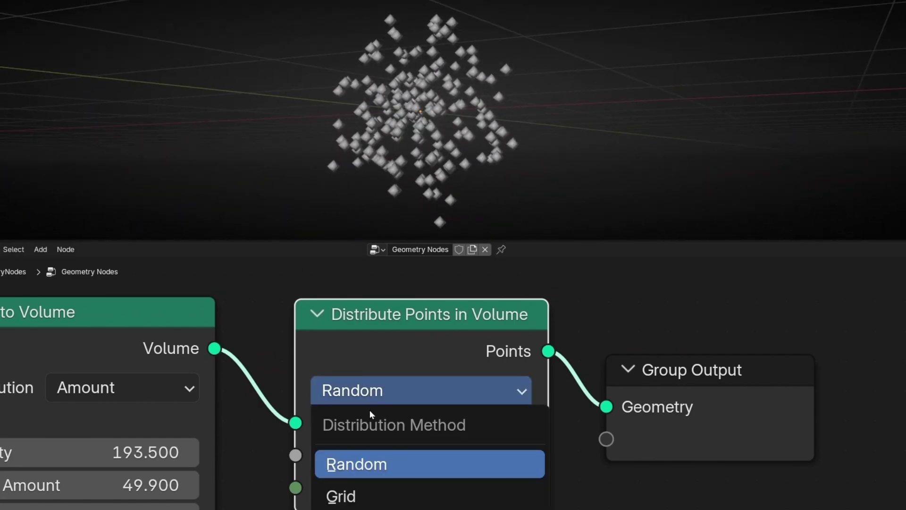
{"action": "left_click", "coordinate": [358, 498]}
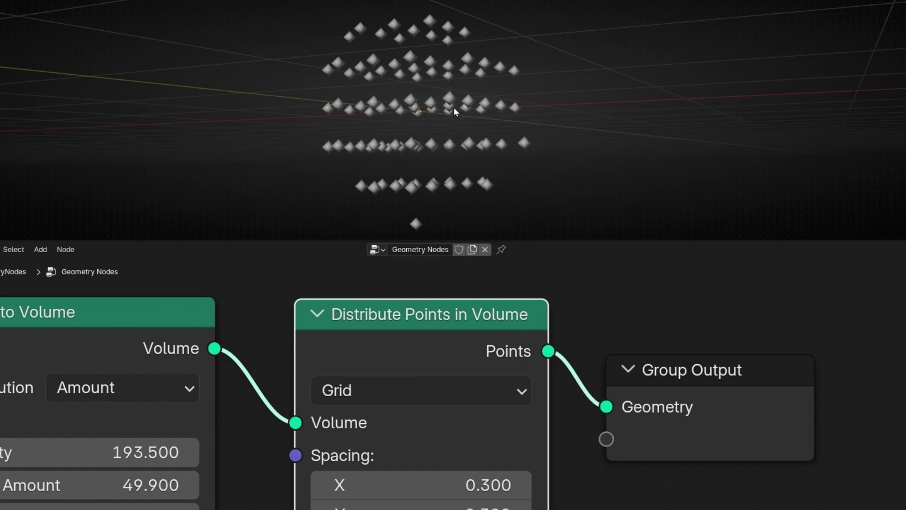
{"action": "middle_click_drag", "start_coordinate": [456, 111], "coordinate": [389, 133]}
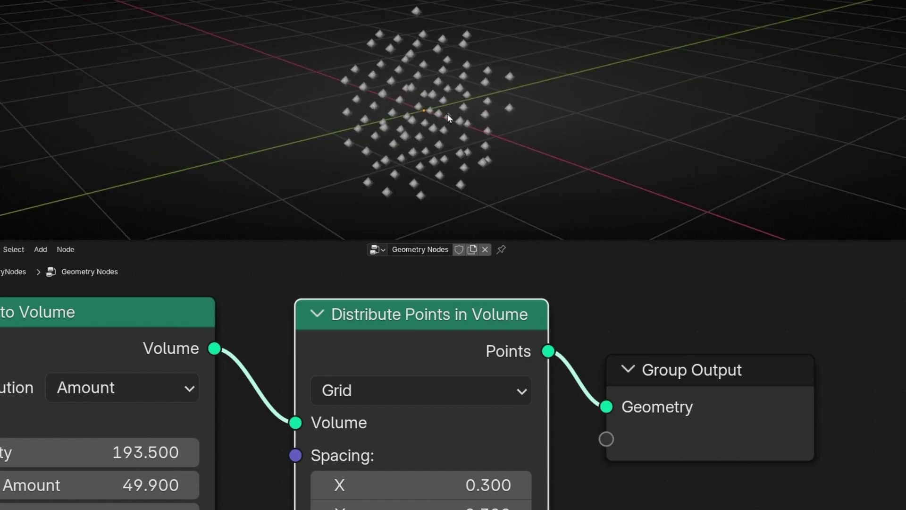
{"action": "middle_click_drag", "start_coordinate": [471, 117], "coordinate": [452, 114]}
- Try other spacing values on the Distribute Points in Volume node and undo the changes
{"action": "middle_click_drag", "start_coordinate": [447, 391], "coordinate": [398, 427]}
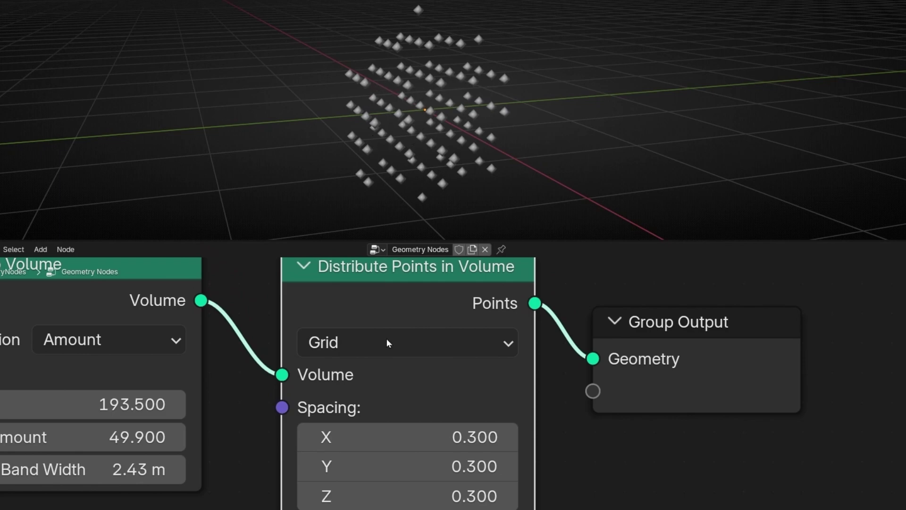
{"action": "scroll", "coordinate": [401, 368], "scroll_direction": "down", "scroll_amount": 2, "text": "shift"}
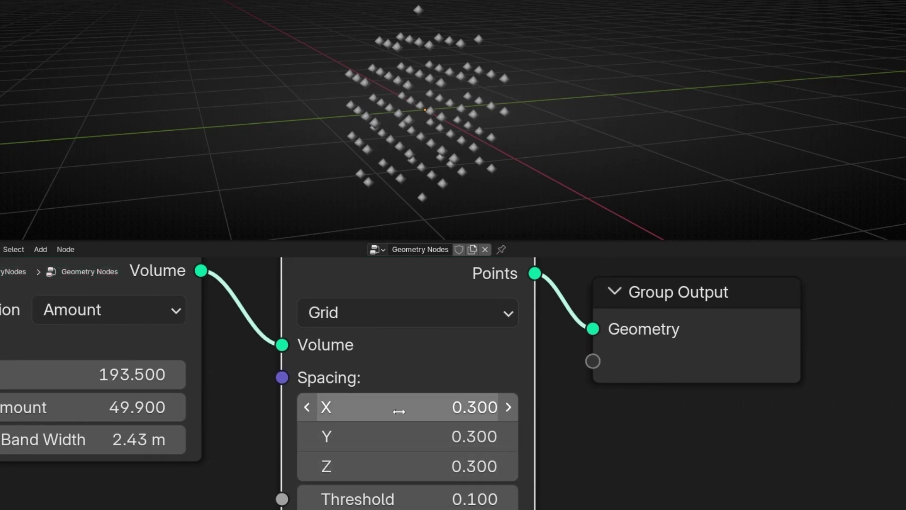
{"action": "scroll", "coordinate": [399, 411], "scroll_direction": "down", "scroll_amount": 2}
{"action": "middle_click_drag", "start_coordinate": [245, 431], "coordinate": [373, 424]}
{"action": "left_click_drag", "start_coordinate": [553, 409], "coordinate": [505, 409]}
{"action": "middle_click_drag", "start_coordinate": [519, 198], "coordinate": [550, 239]}
{"action": "key", "text": "ctrl+z"}
{"action": "left_click_drag", "start_coordinate": [522, 431], "coordinate": [512, 455]}
{"action": "key", "text": "ctrl+z"}
{"action": "key", "text": "ctrl+z"}
- Move the Mesh to Volume node aside and connect a new Value node to the point distribution's Spacing input
{"action": "left_click_drag", "start_coordinate": [302, 311], "coordinate": [266, 308]}
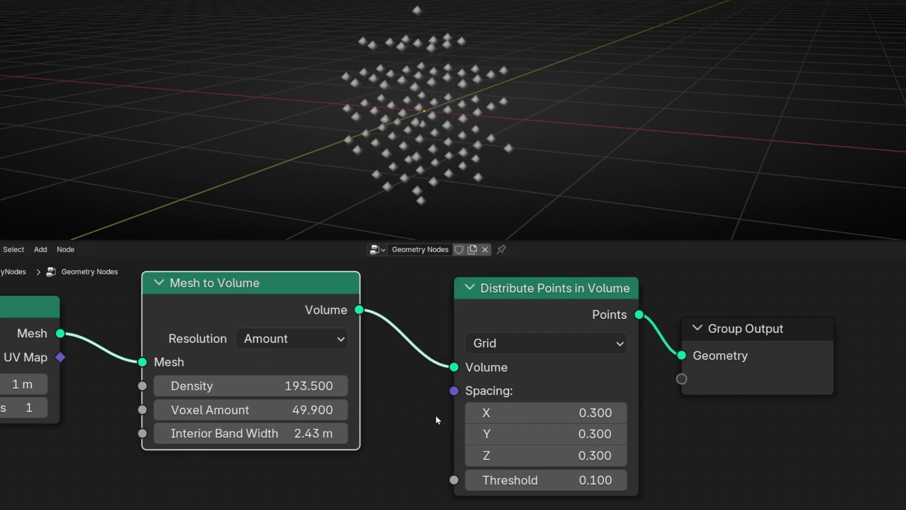
{"action": "left_click_drag", "start_coordinate": [454, 390], "coordinate": [333, 480]}
{"action": "type", "text": "val"}
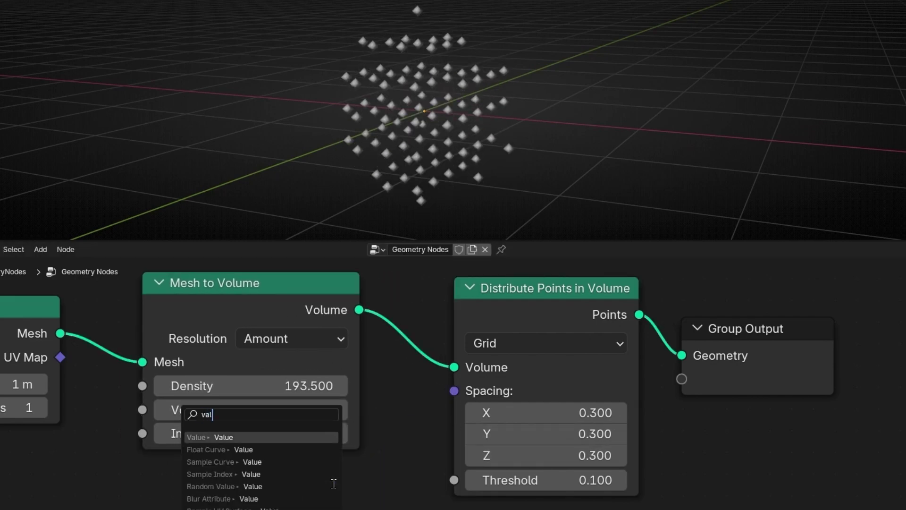
{"action": "key", "text": "Return"}
{"action": "middle_click_drag", "start_coordinate": [415, 509], "coordinate": [456, 479]}
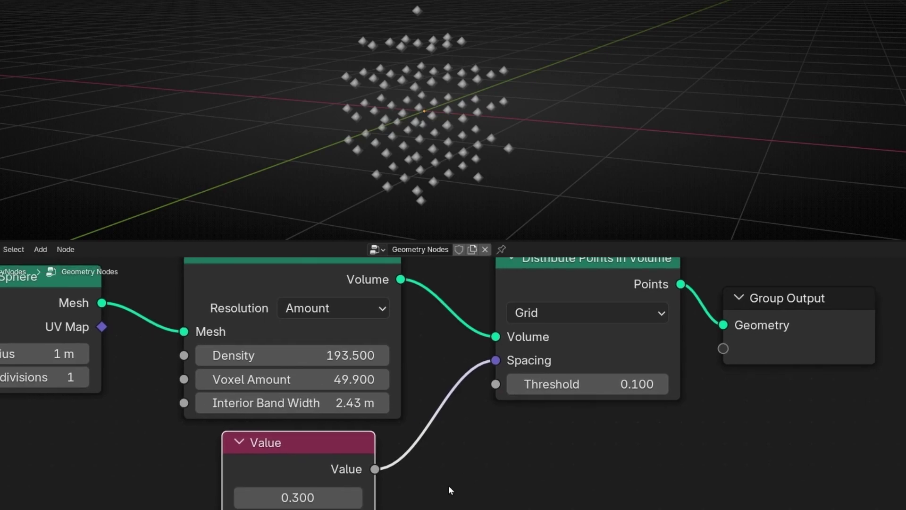
- Try a grid spacing of 0.5 in the Value node and lower it stepwise to 0.1
{"action": "left_click", "coordinate": [356, 503]}
{"action": "left_click", "coordinate": [356, 504]}
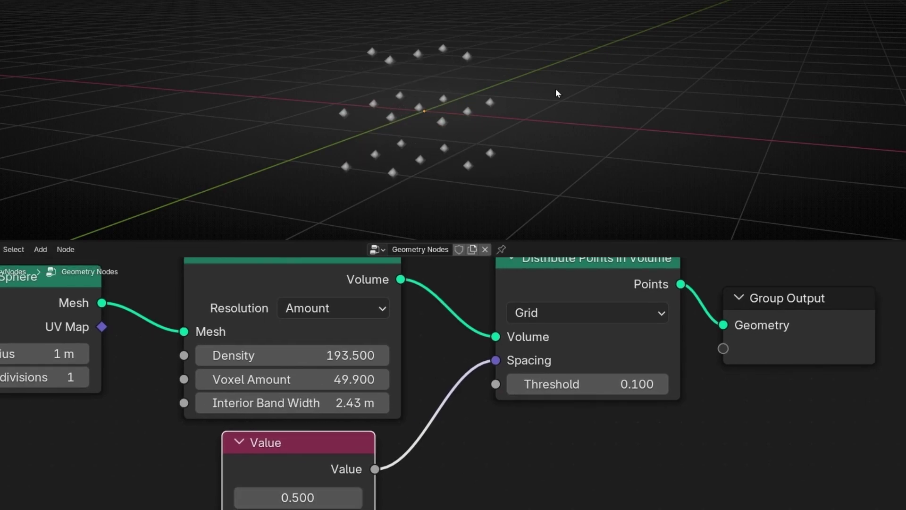
{"action": "left_click", "coordinate": [241, 497]}
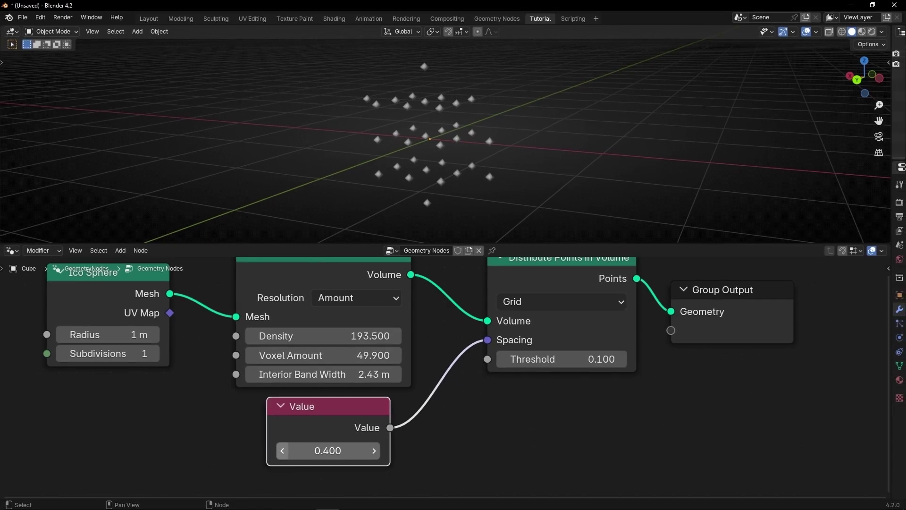
{"action": "left_click", "coordinate": [281, 451]}
{"action": "left_click", "coordinate": [282, 451]}
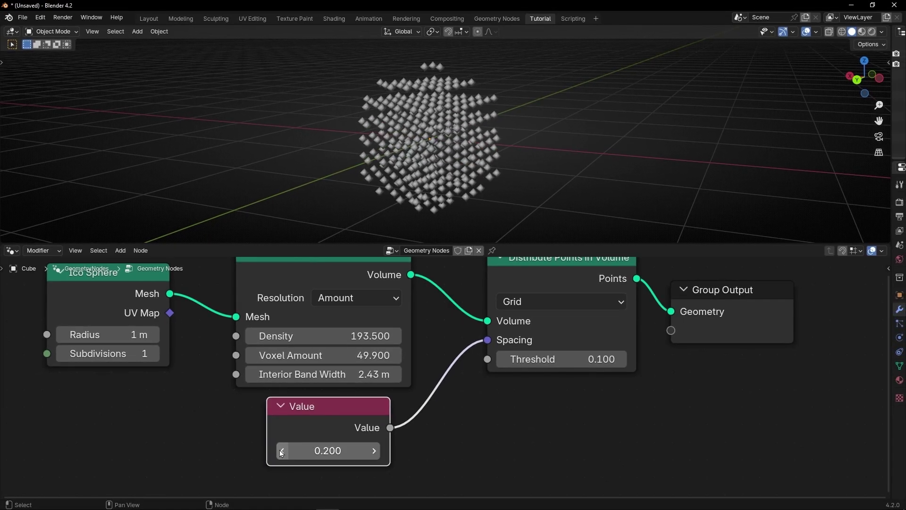
{"action": "left_click", "coordinate": [282, 451]}
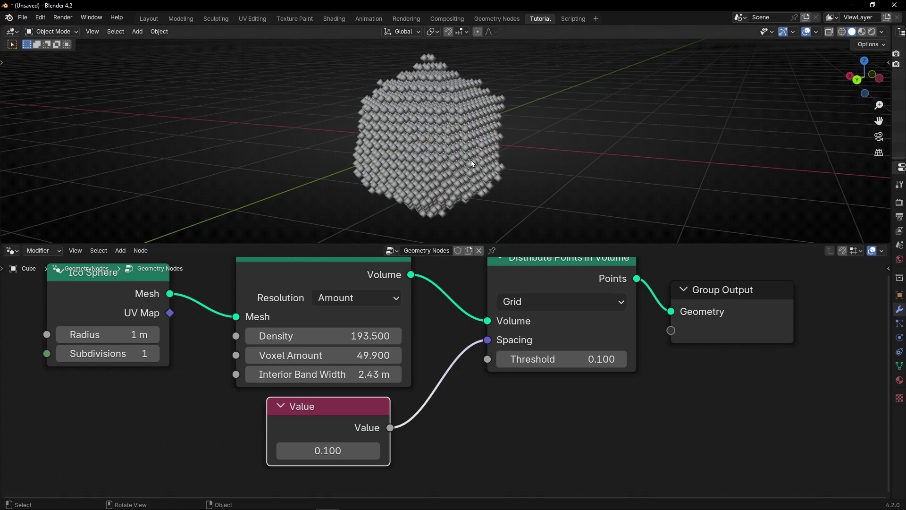
- Split the 3D viewport, turn the new area into a Spreadsheet, and narrow it to its geometry component list
{"action": "left_click_drag", "start_coordinate": [2, 28], "coordinate": [247, 33]}
{"action": "left_click", "coordinate": [17, 32]}
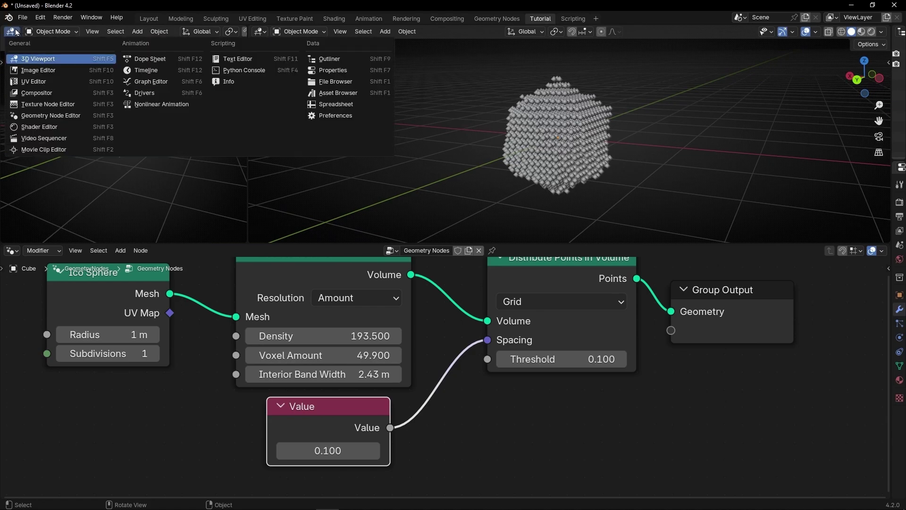
{"action": "left_click", "coordinate": [336, 104]}
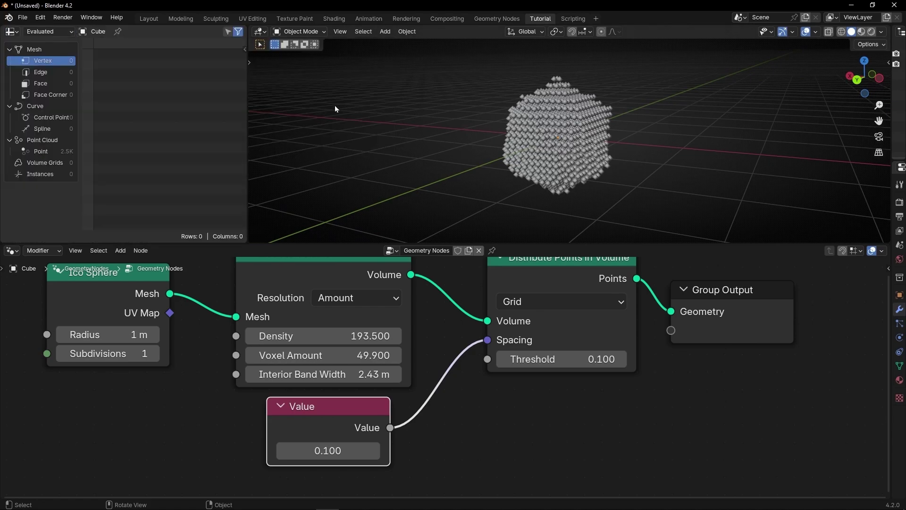
{"action": "left_click_drag", "start_coordinate": [246, 116], "coordinate": [90, 116]}
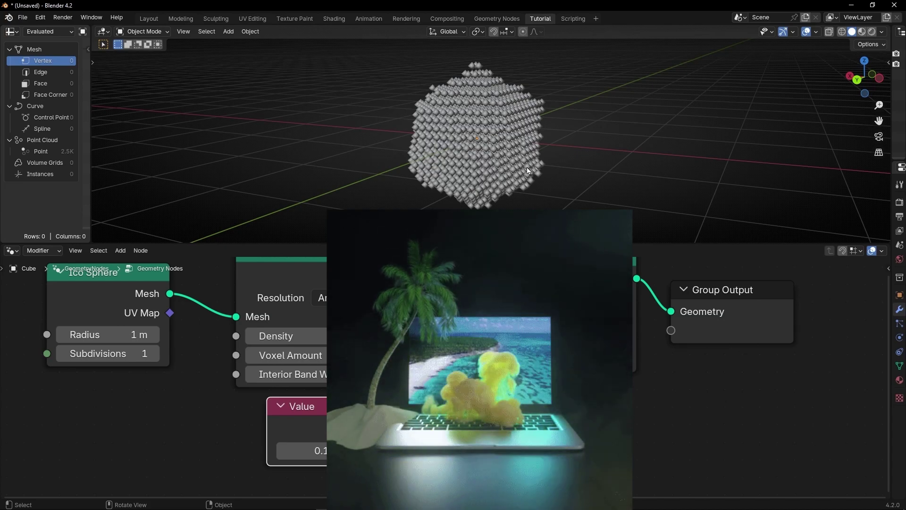
- Set the Value node to 0.3 and switch the point distribution method back to Random
{"action": "left_click", "coordinate": [374, 449]}
{"action": "left_click", "coordinate": [374, 450]}
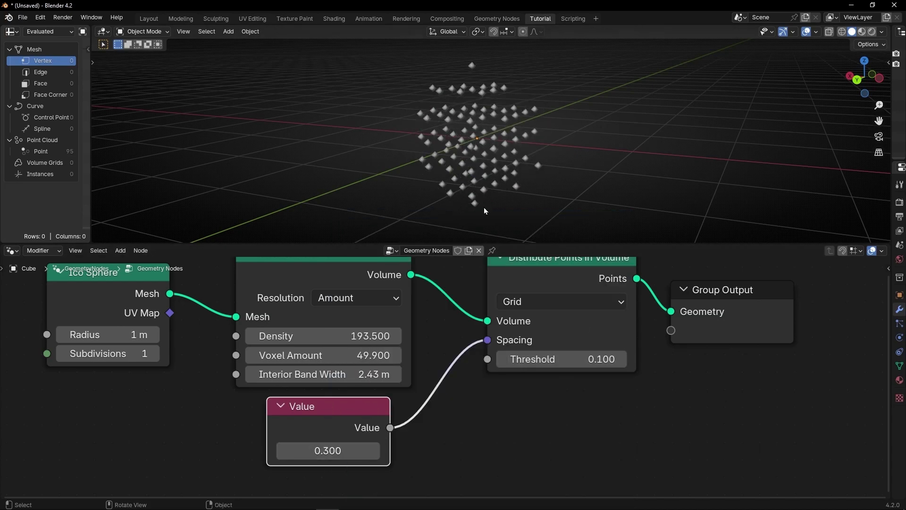
{"action": "left_click", "coordinate": [527, 304]}
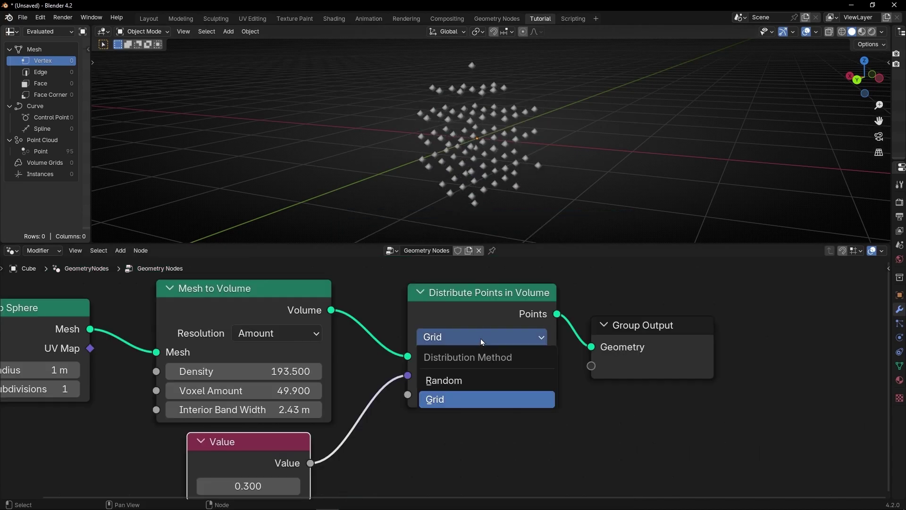
{"action": "left_click", "coordinate": [444, 381]}
- Remove the disconnected Value node and move the Ico Sphere node farther from the Mesh to Volume node
{"action": "middle_click_drag", "start_coordinate": [358, 434], "coordinate": [414, 405]}
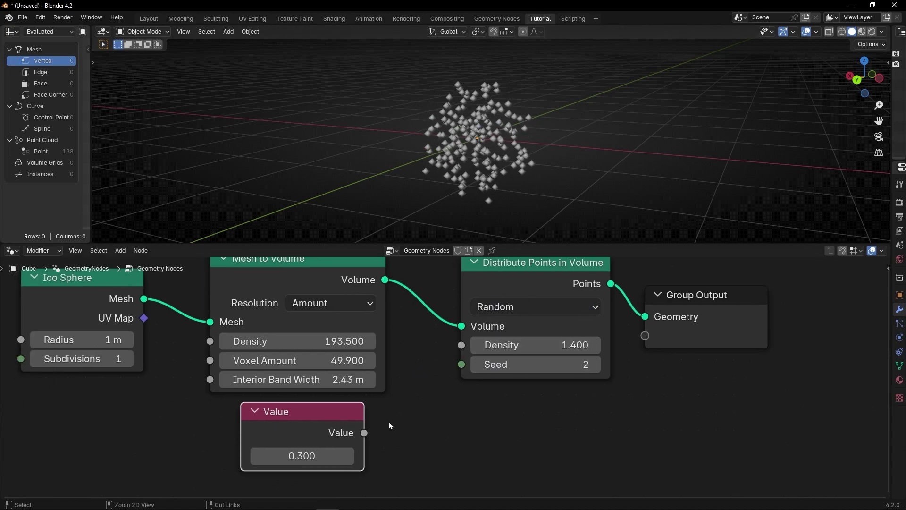
{"action": "scroll", "coordinate": [375, 422], "scroll_direction": "down", "scroll_amount": 2}
{"action": "middle_click_drag", "start_coordinate": [291, 313], "coordinate": [387, 313]}
{"action": "left_click_drag", "start_coordinate": [279, 350], "coordinate": [229, 349]}
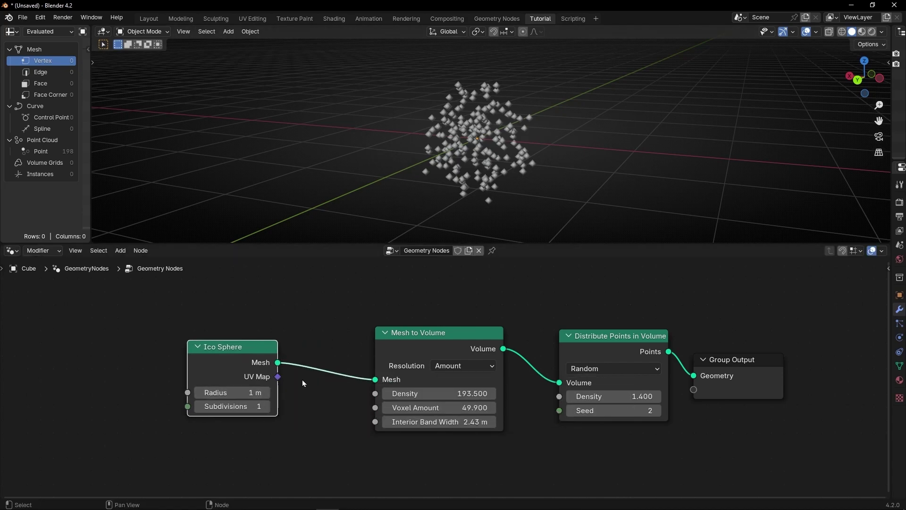
- Increase the Ico Sphere's radius to 2.6 m and on to 4.1 m, checking the point cloud after each change
{"action": "left_click_drag", "start_coordinate": [203, 392], "coordinate": [307, 393]}
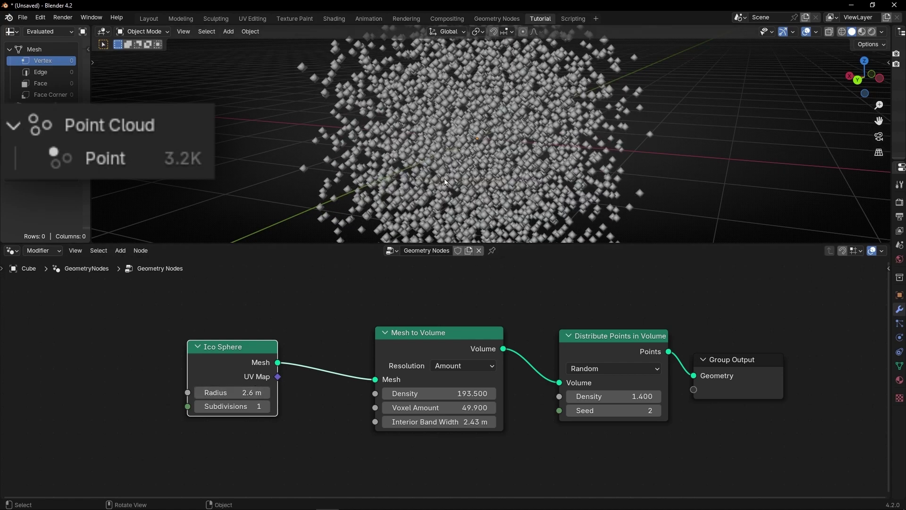
{"action": "left_click_drag", "start_coordinate": [232, 392], "coordinate": [302, 392]}
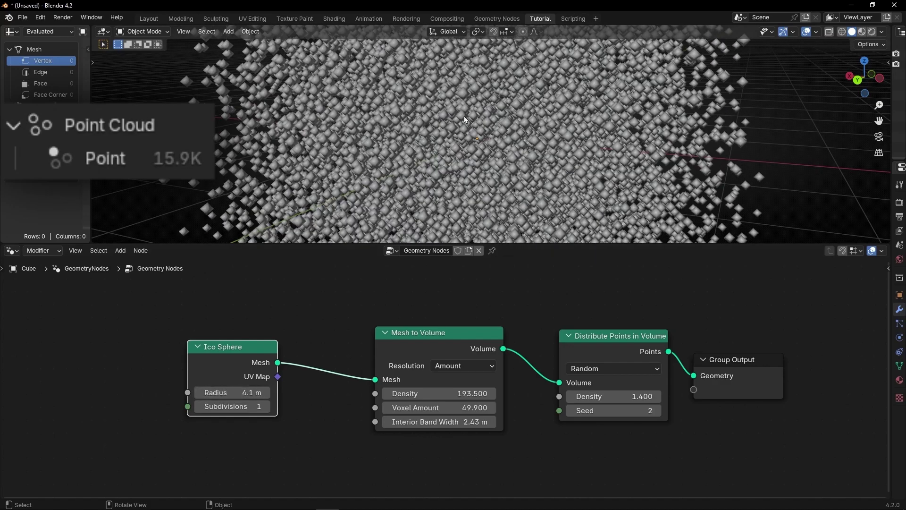
- Lower the Mesh to Volume Density to 11.6 and the Distribute Points in Volume Density to 0.4
{"action": "middle_click_drag", "start_coordinate": [444, 324], "coordinate": [408, 320]}
{"action": "left_click_drag", "start_coordinate": [378, 394], "coordinate": [311, 393]}
{"action": "mouse_move", "coordinate": [578, 396]}
{"action": "left_mouse_down"}
{"action": "mouse_move", "coordinate": [613, 396]}
{"action": "mouse_move", "coordinate": [557, 396]}
{"action": "mouse_move", "coordinate": [566, 396]}
{"action": "left_mouse_up"}
{"action": "middle_click_drag", "start_coordinate": [205, 362], "coordinate": [298, 357]}
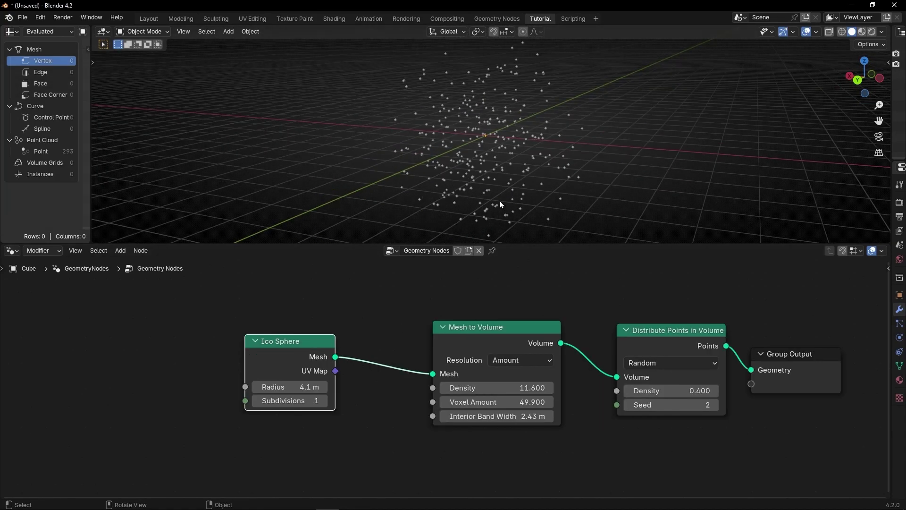
- Disconnect the Ico Sphere and move it aside, then connect a new Cube node's mesh to Mesh to Volume
{"action": "right_click_drag", "start_coordinate": [386, 362], "coordinate": [303, 362], "text": "ctrl"}
{"action": "left_click_drag", "start_coordinate": [304, 361], "coordinate": [198, 361]}
{"action": "key", "text": "shift+a"}
{"action": "type", "text": "cub"}
{"action": "key", "text": "Return"}
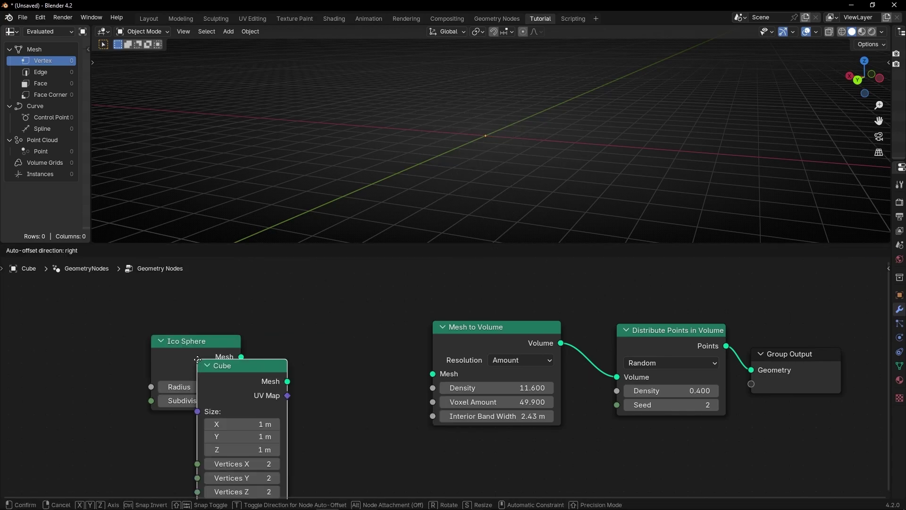
{"action": "left_click", "coordinate": [314, 323]}
{"action": "left_click_drag", "start_coordinate": [404, 344], "coordinate": [432, 373]}
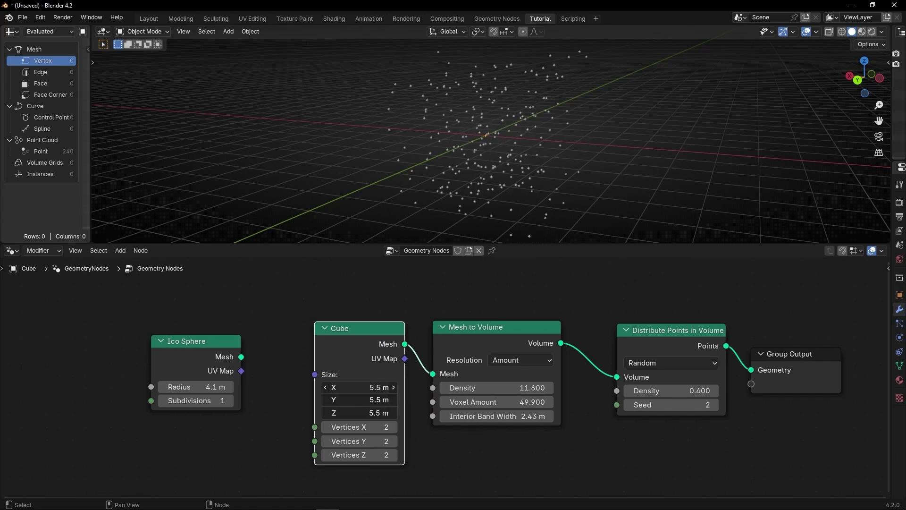
- Set the Cube node's size to 6.6 m on all axes and the Mesh to Volume Density to 27.1
{"action": "left_click_drag", "start_coordinate": [358, 387], "coordinate": [378, 413]}
{"action": "left_click_drag", "start_coordinate": [496, 387], "coordinate": [533, 388]}
{"action": "middle_click_drag", "start_coordinate": [543, 207], "coordinate": [576, 208]}
{"action": "scroll", "coordinate": [547, 435], "scroll_direction": "up", "scroll_amount": 2}
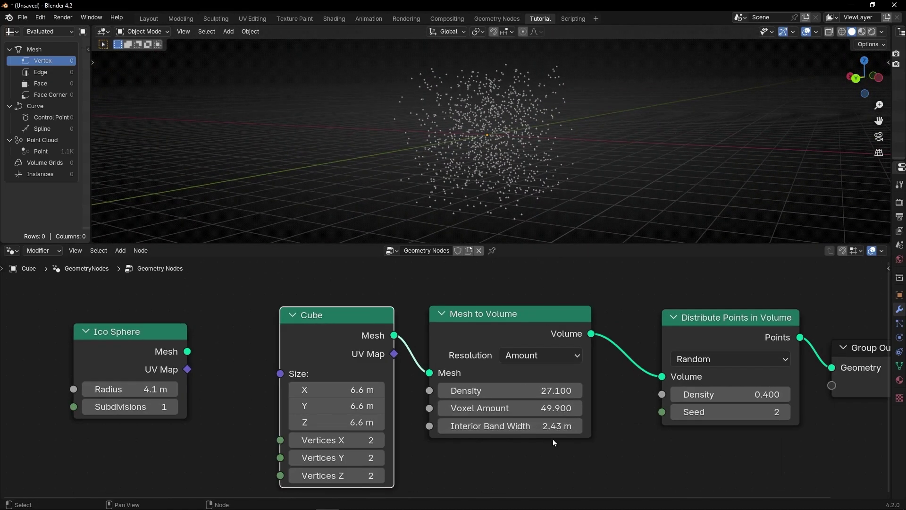
- Reduce the Mesh to Volume Interior Band Width to 0.0001 m and inspect how the points fill the cube
{"action": "scroll", "coordinate": [550, 441], "scroll_direction": "up", "scroll_amount": 2}
{"action": "left_click_drag", "start_coordinate": [543, 430], "coordinate": [467, 431]}
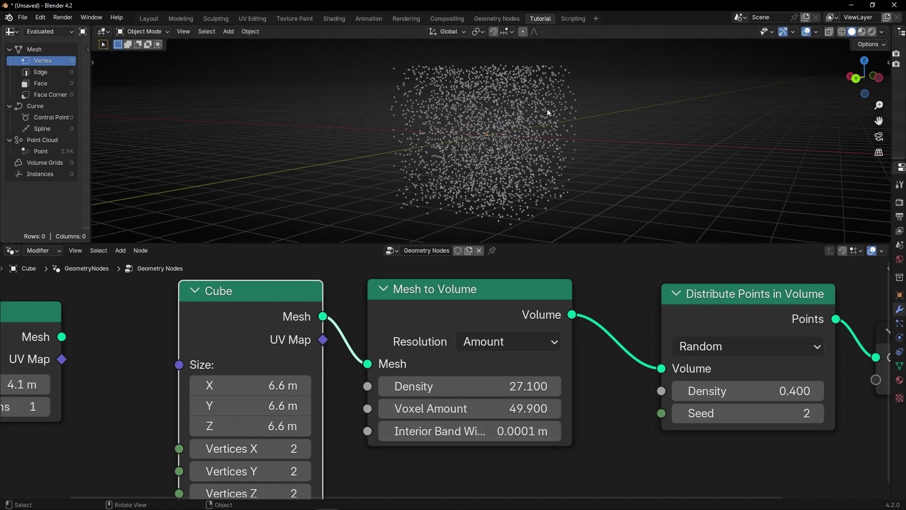
{"action": "mouse_move", "coordinate": [478, 154]}
{"action": "middle_mouse_down"}
{"action": "mouse_move", "coordinate": [496, 152]}
{"action": "mouse_move", "coordinate": [458, 159]}
{"action": "mouse_move", "coordinate": [470, 167]}
{"action": "middle_mouse_up"}
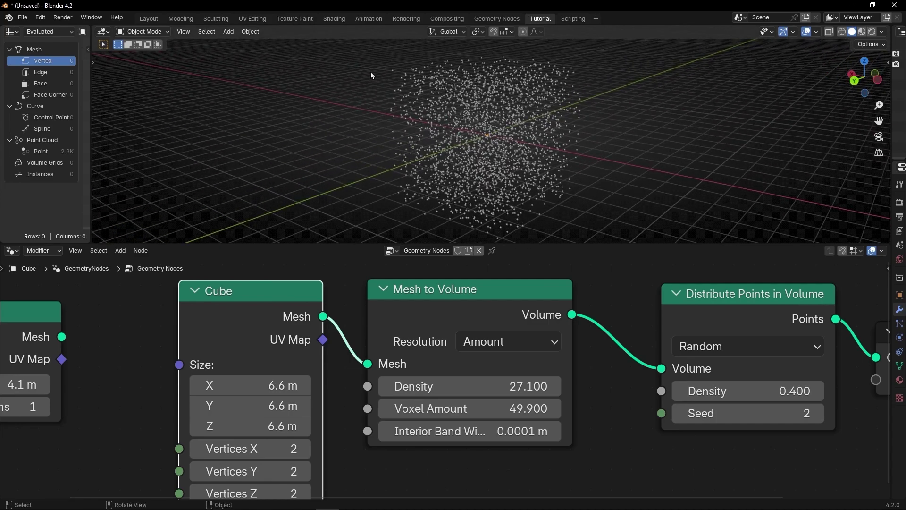
- Set the Interior Band Width to 0.2 m, with Density 4.7 on the point distribution and 13.4 on Mesh to Volume
{"action": "mouse_move", "coordinate": [439, 431]}
{"action": "left_mouse_down"}
{"action": "mouse_move", "coordinate": [524, 431]}
{"action": "mouse_move", "coordinate": [444, 431]}
{"action": "left_mouse_up"}
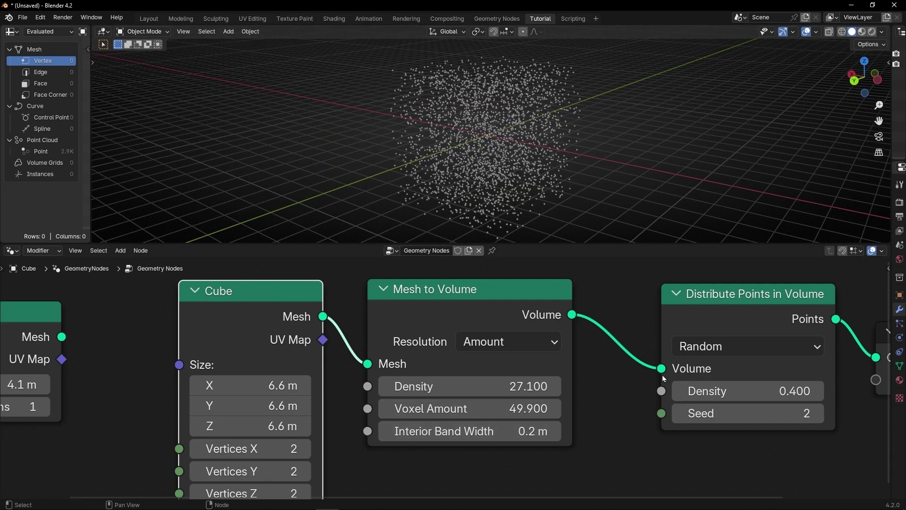
{"action": "left_click_drag", "start_coordinate": [736, 391], "coordinate": [798, 390]}
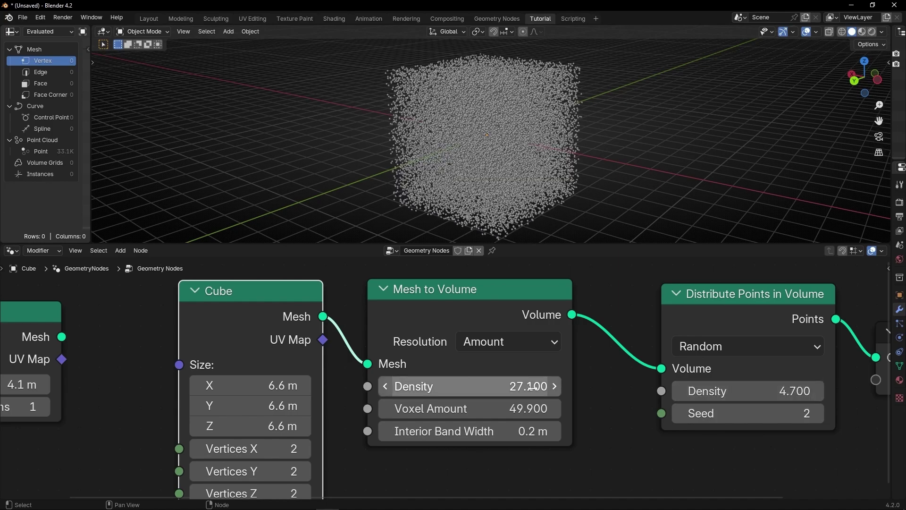
{"action": "left_click_drag", "start_coordinate": [474, 386], "coordinate": [378, 385]}
- Replace the Cube node with a Cone node and connect its mesh to Mesh to Volume
{"action": "key", "text": "Home"}
{"action": "left_click", "coordinate": [349, 329]}
{"action": "key", "text": "x"}
{"action": "key", "text": "shift+a"}
{"action": "type", "text": "cone"}
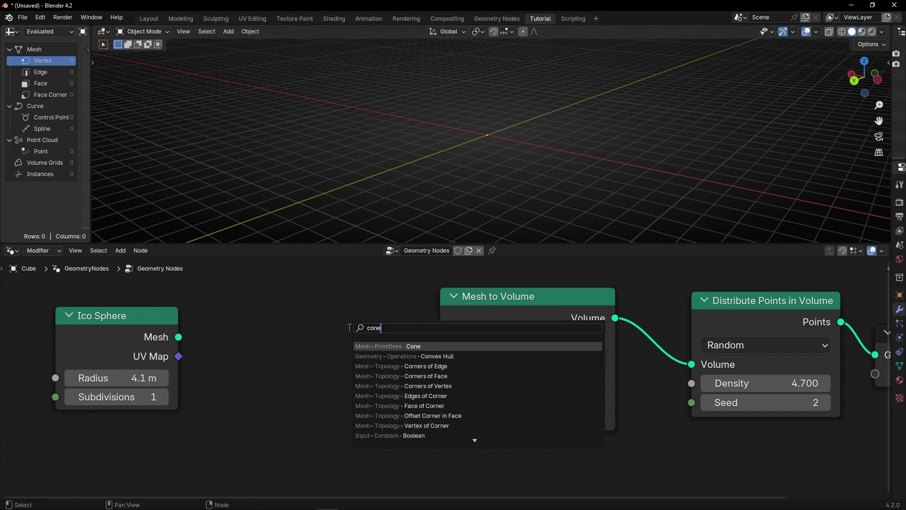
{"action": "key", "text": "Return"}
{"action": "left_click", "coordinate": [257, 295]}
{"action": "left_click_drag", "start_coordinate": [383, 324], "coordinate": [440, 360]}
- Set the Cone node's bottom radius to 4.5 m and its depth to 5.5 m
{"action": "scroll", "coordinate": [421, 449], "scroll_direction": "down", "scroll_amount": 3, "text": "shift"}
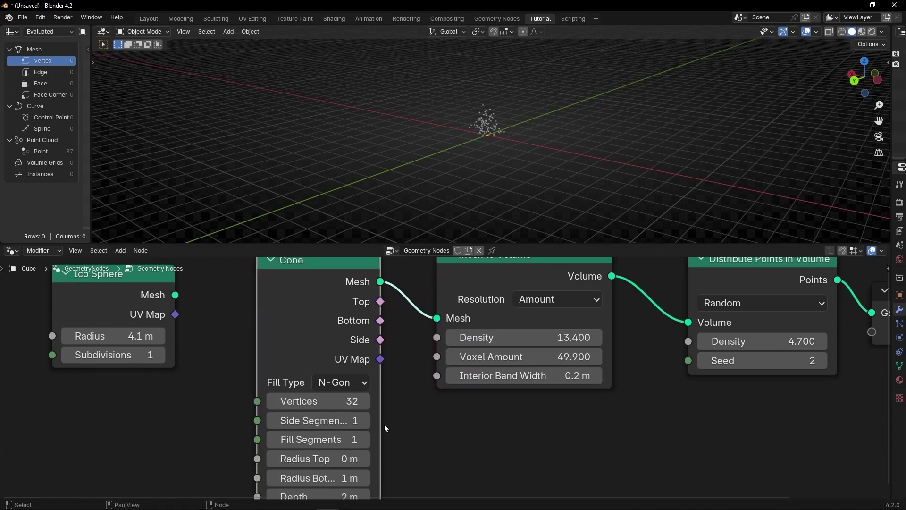
{"action": "mouse_move", "coordinate": [343, 461]}
{"action": "left_mouse_down"}
{"action": "mouse_move", "coordinate": [343, 472]}
{"action": "mouse_move", "coordinate": [416, 472]}
{"action": "mouse_move", "coordinate": [337, 455]}
{"action": "left_mouse_up"}
{"action": "middle_click_drag", "start_coordinate": [487, 152], "coordinate": [491, 198]}
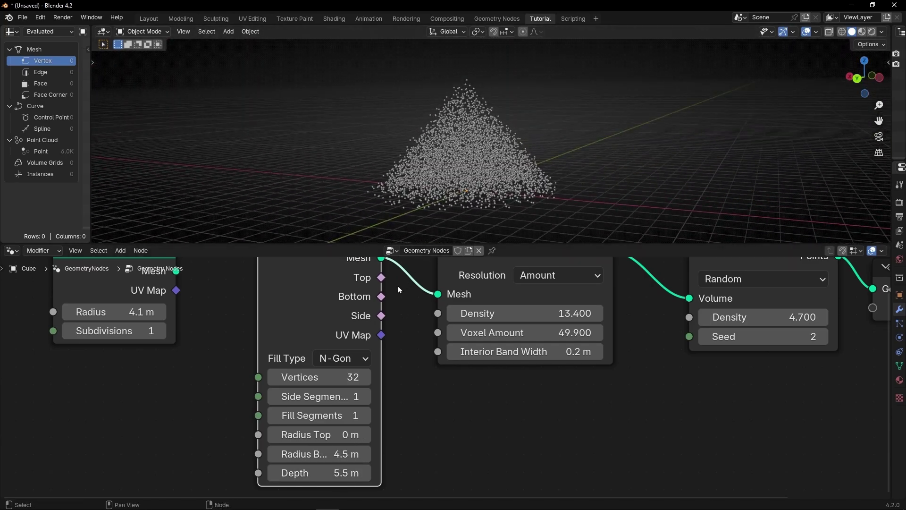
- Delete the Cone node and add a Monkey mesh object to the scene
{"action": "scroll", "coordinate": [399, 285], "scroll_direction": "down", "scroll_amount": 2}
{"action": "key", "text": "x"}
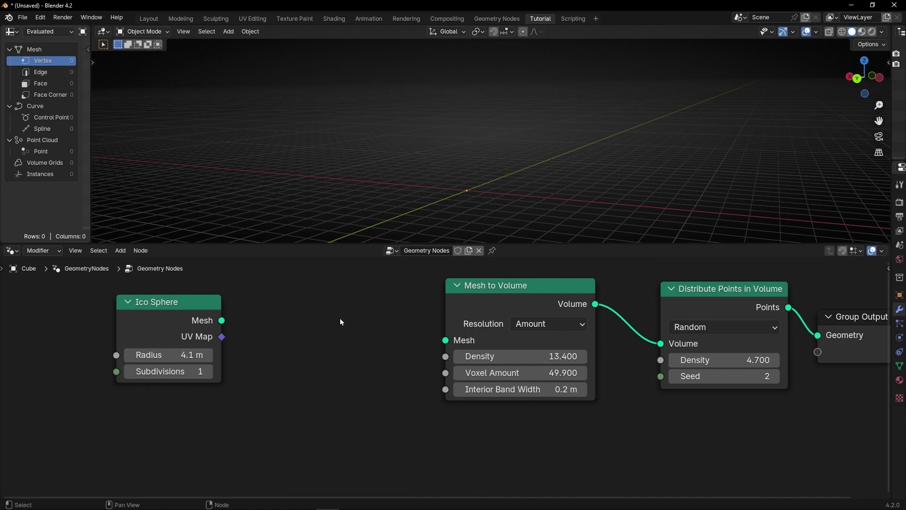
{"action": "left_click", "coordinate": [228, 32]}
{"action": "mouse_move", "coordinate": [264, 43]}
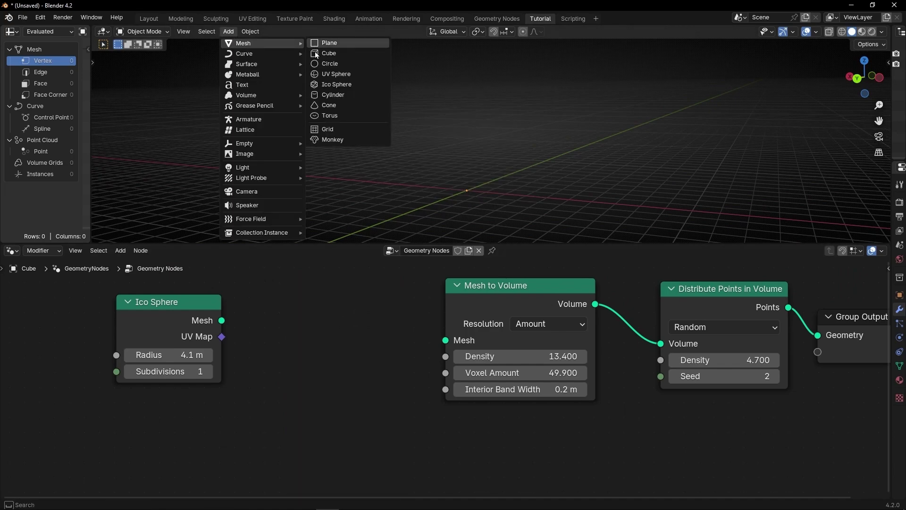
{"action": "left_click", "coordinate": [321, 140]}
- Bring Suzanne into the node tree as an Object Info node and connect its geometry to Mesh to Volume
{"action": "left_click_drag", "start_coordinate": [891, 112], "coordinate": [794, 112]}
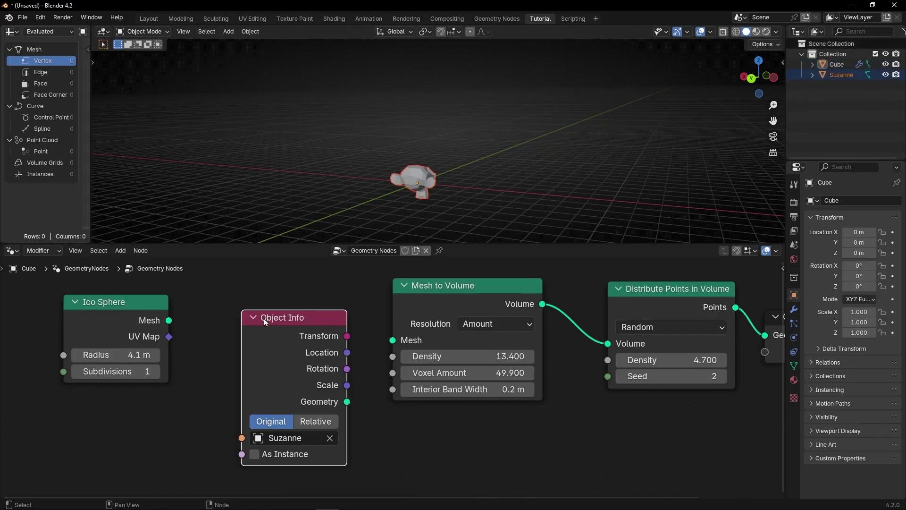
{"action": "left_click", "coordinate": [885, 74]}
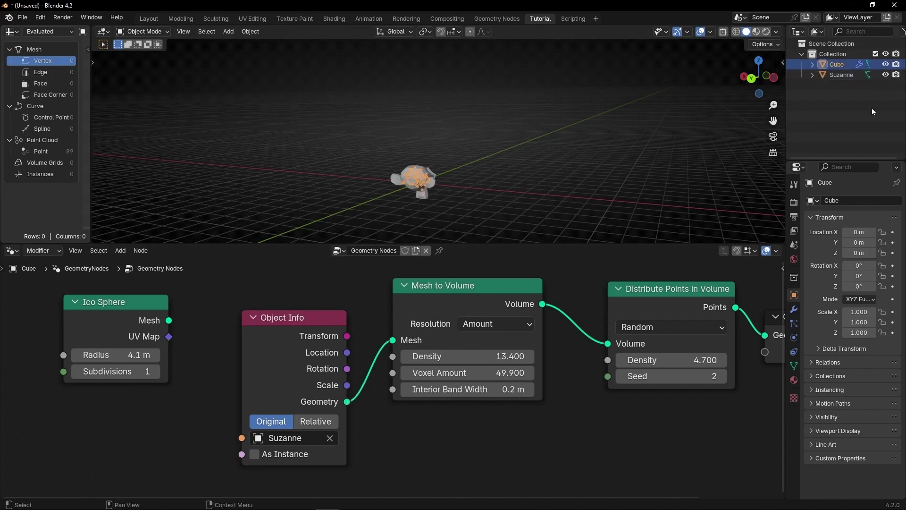
- Apply Suzanne's transform and hide the object in the viewport, keeping the Geometry Nodes tree pinned in the node editor
{"action": "left_click", "coordinate": [841, 75]}
{"action": "key", "text": "ctrl+a"}
{"action": "left_click", "coordinate": [553, 194]}
{"action": "left_click", "coordinate": [886, 74]}
{"action": "left_click", "coordinate": [837, 64]}
{"action": "left_click", "coordinate": [439, 250]}
{"action": "left_click", "coordinate": [537, 214]}
- Set Mesh to Volume to Density 15.7 and Interior Band Width 0.0001 m, and raise the point distribution Density to 26.4
{"action": "middle_click_drag", "start_coordinate": [537, 213], "coordinate": [476, 165]}
{"action": "left_click_drag", "start_coordinate": [500, 356], "coordinate": [523, 356]}
{"action": "left_click_drag", "start_coordinate": [500, 388], "coordinate": [463, 389]}
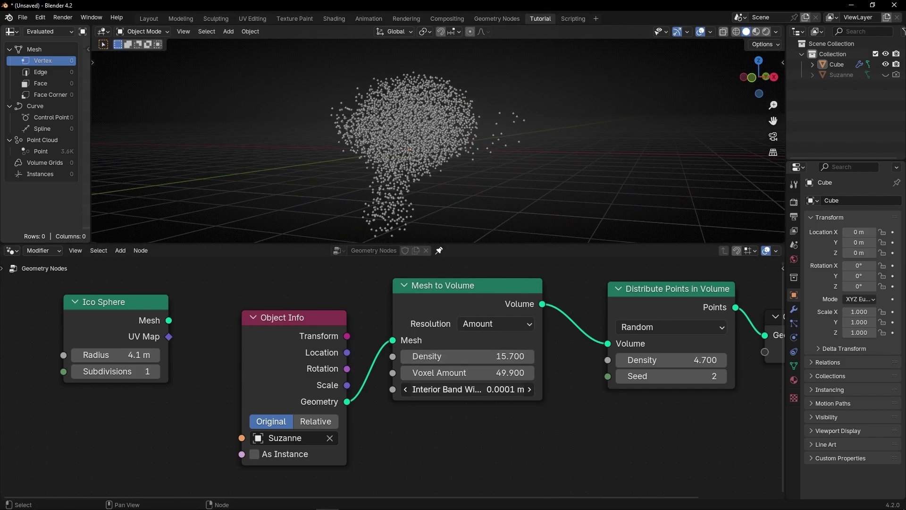
{"action": "left_click_drag", "start_coordinate": [670, 360], "coordinate": [713, 359]}
{"action": "middle_click_drag", "start_coordinate": [431, 209], "coordinate": [679, 204]}
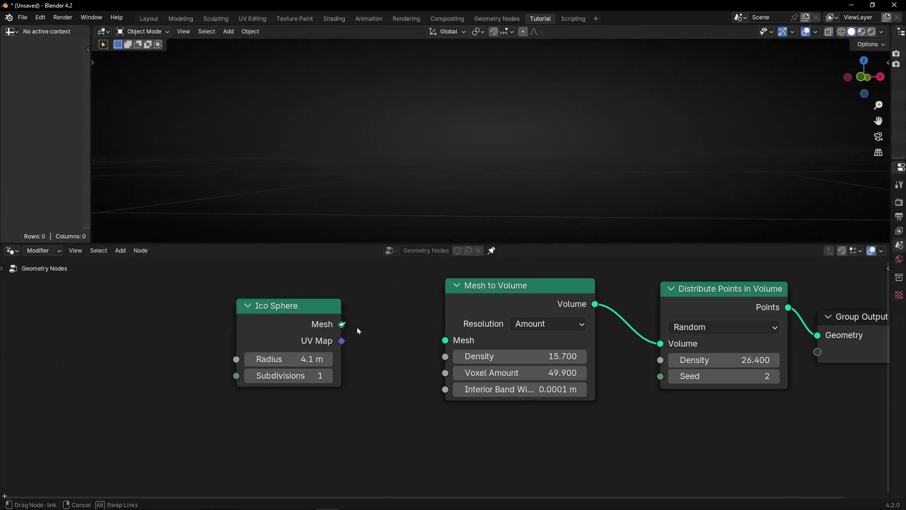
- Reconnect the Ico Sphere's mesh to Mesh to Volume and lower the Mesh to Volume Density to 11.76
{"action": "left_click_drag", "start_coordinate": [342, 324], "coordinate": [472, 340]}
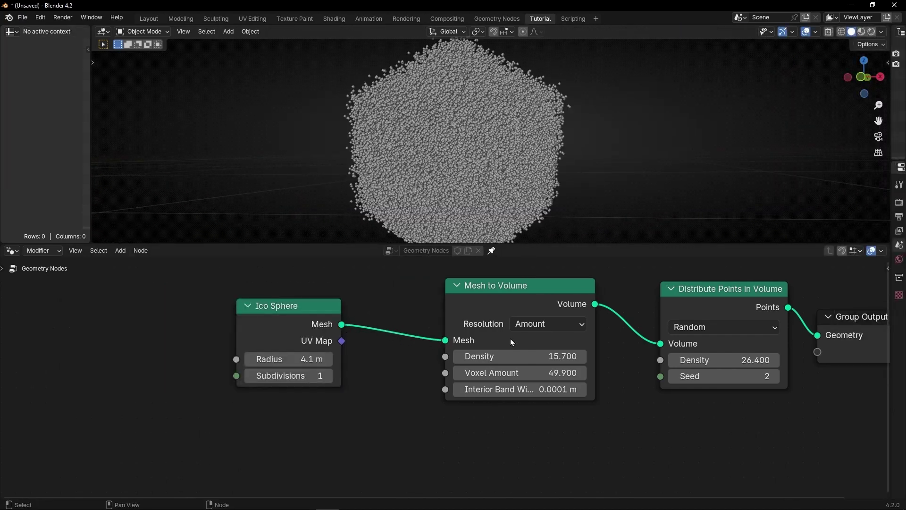
{"action": "key", "text": "Home"}
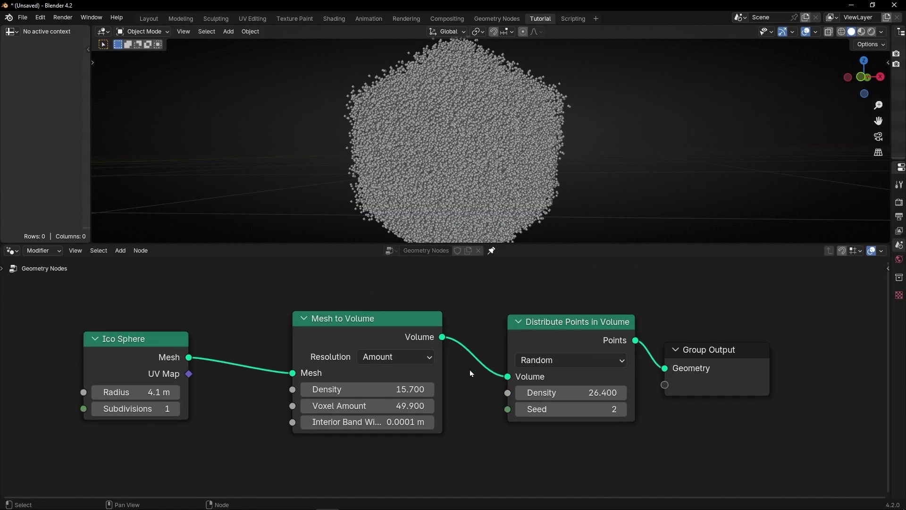
{"action": "left_click_drag", "start_coordinate": [378, 389], "coordinate": [302, 388], "text": "shift"}
- Raise the Ico Sphere's Subdivisions to 2 and select the point cloud object in the viewport
{"action": "middle_click_drag", "start_coordinate": [246, 331], "coordinate": [298, 317]}
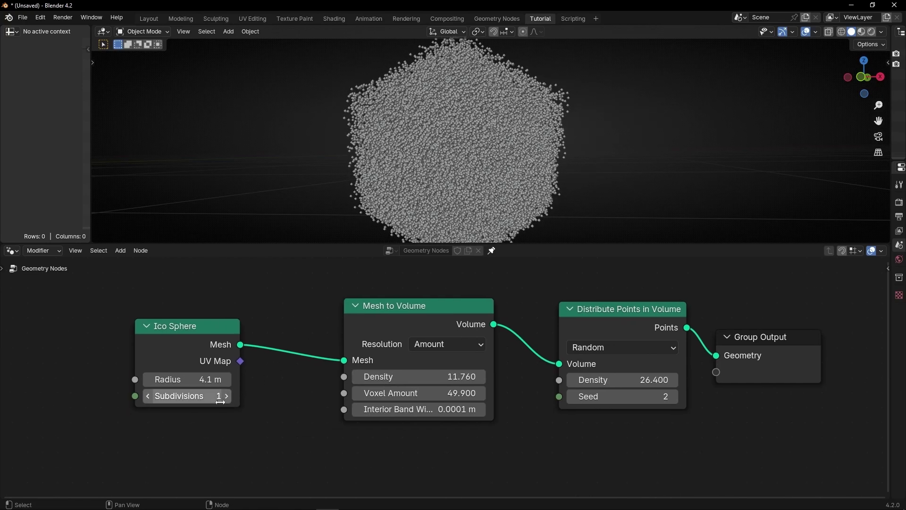
{"action": "left_click", "coordinate": [229, 401]}
{"action": "left_click", "coordinate": [421, 188]}
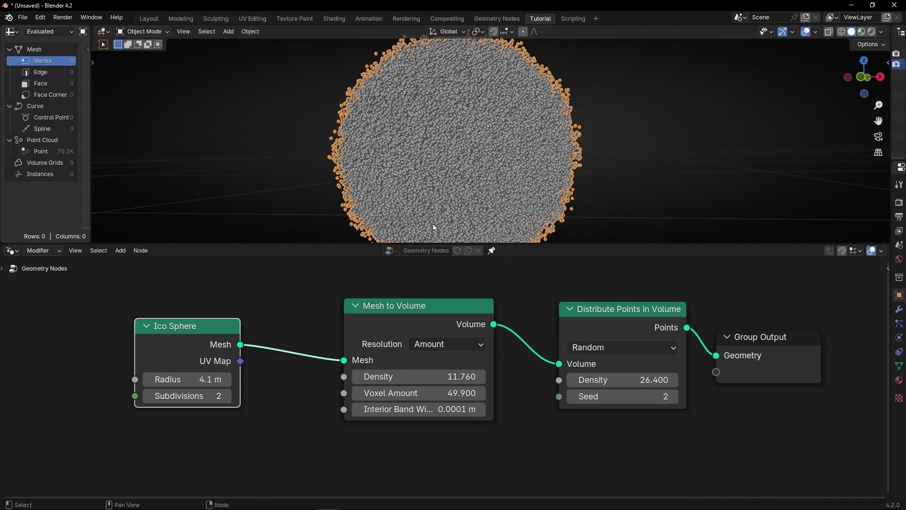
- Lower the Mesh to Volume Density to 6.37 and the point distribution Density to 1.12
{"action": "left_click_drag", "start_coordinate": [453, 376], "coordinate": [384, 376]}
{"action": "left_click_drag", "start_coordinate": [623, 380], "coordinate": [469, 379]}
{"action": "left_click_drag", "start_coordinate": [651, 379], "coordinate": [488, 379]}
{"action": "left_click", "coordinate": [590, 197]}
{"action": "middle_click_drag", "start_coordinate": [586, 199], "coordinate": [609, 203]}
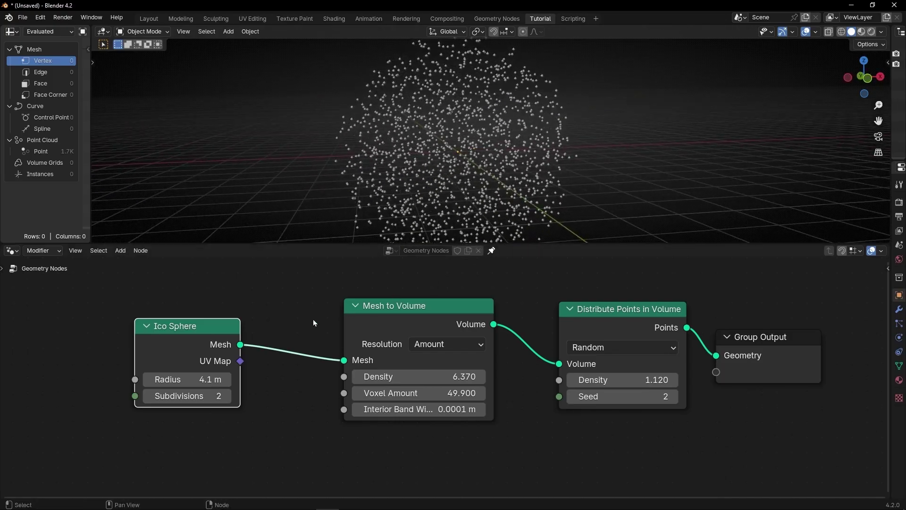
- Enlarge the Ico Sphere's radius to 11.6 m and reduce the point distribution Density to 0.26
{"action": "left_click_drag", "start_coordinate": [200, 379], "coordinate": [350, 379]}
{"action": "left_click_drag", "start_coordinate": [629, 380], "coordinate": [553, 379], "text": "shift"}
- Move the Group Output node away to make room and insert an Instance on Points node after Distribute Points in Volume
{"action": "middle_click_drag", "start_coordinate": [728, 334], "coordinate": [446, 367]}
{"action": "left_click_drag", "start_coordinate": [446, 367], "coordinate": [667, 365]}
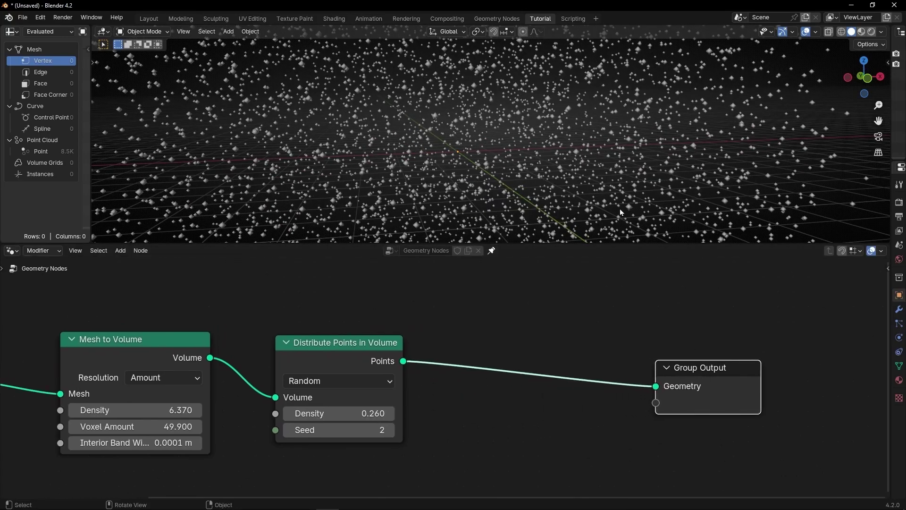
{"action": "key", "text": "shift+a"}
{"action": "type", "text": "instance"}
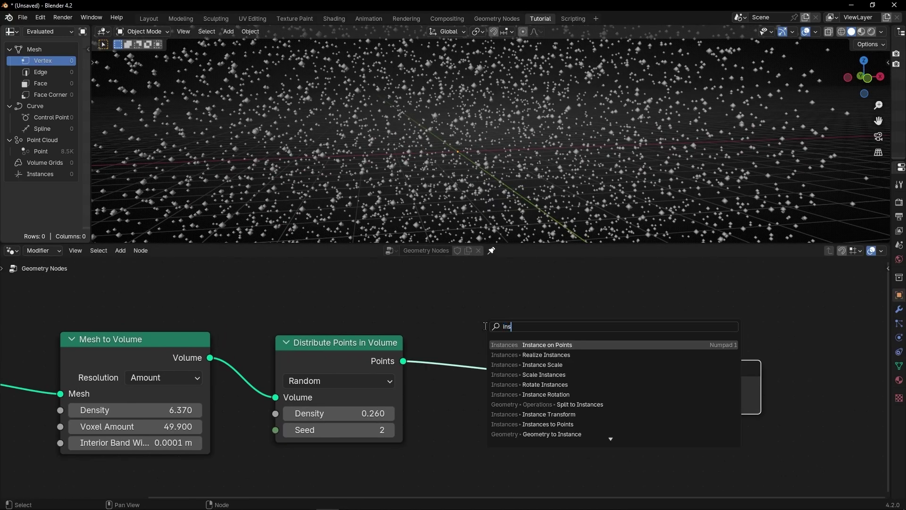
{"action": "key", "text": "Return"}
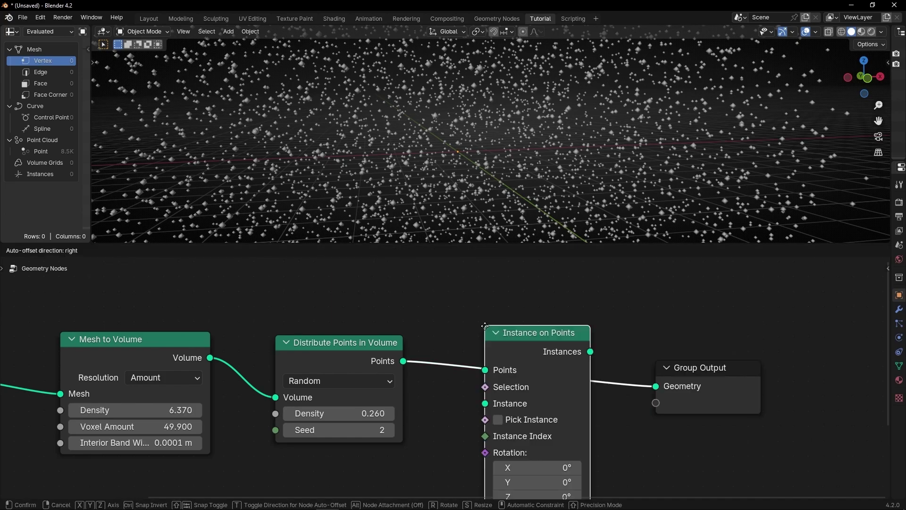
{"action": "left_click", "coordinate": [485, 325]}
- Add a UV Sphere node as the instance for Instance on Points, set its radius to 0.05 m, and collapse the node
{"action": "middle_click_drag", "start_coordinate": [604, 444], "coordinate": [645, 359]}
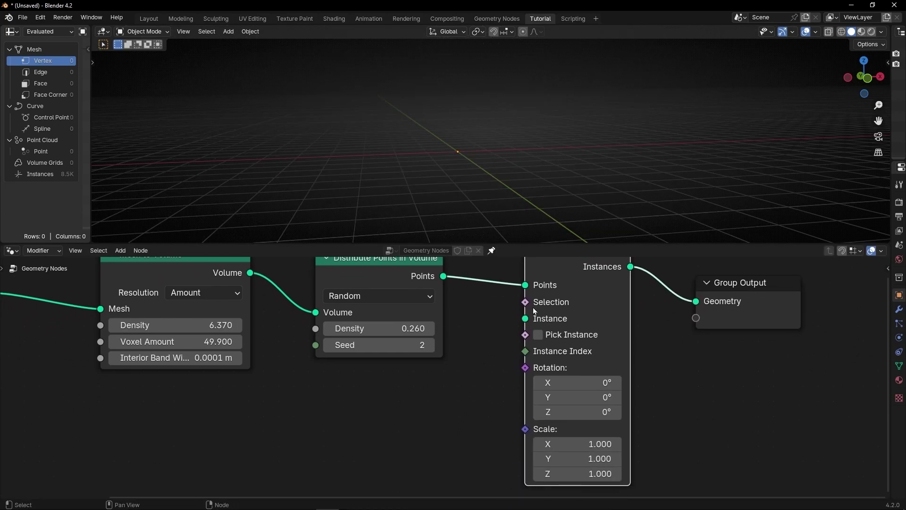
{"action": "key", "text": "shift+a"}
{"action": "type", "text": "uv sp"}
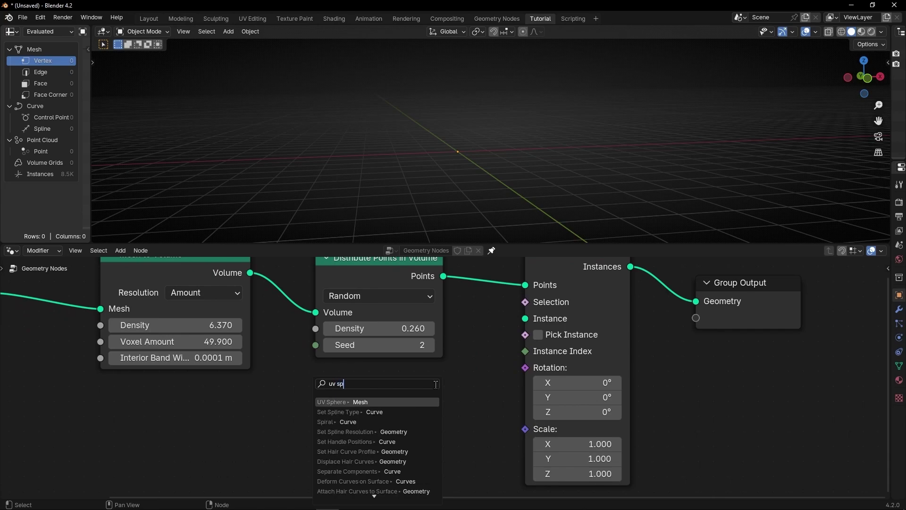
{"action": "key", "text": "Return"}
{"action": "left_click", "coordinate": [515, 375]}
{"action": "left_click_drag", "start_coordinate": [444, 456], "coordinate": [390, 457]}
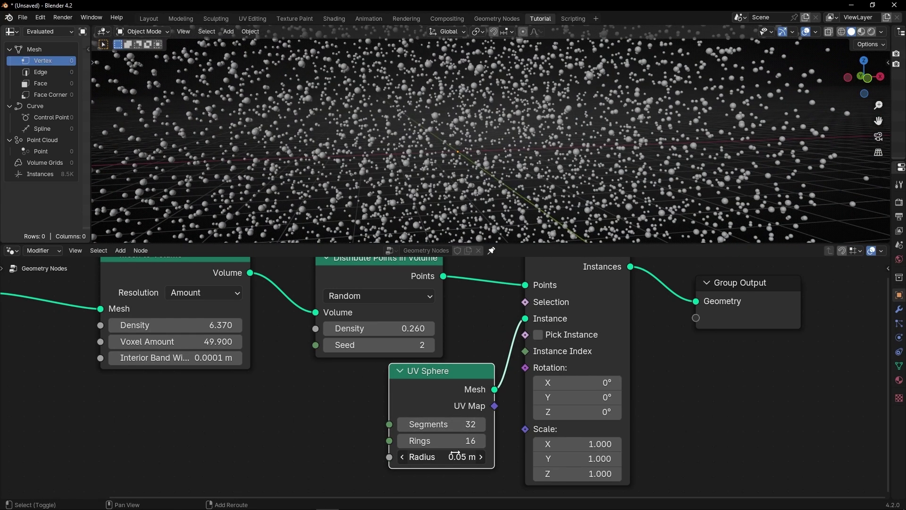
{"action": "left_click", "coordinate": [400, 371]}
- Add a Float Random Value node, connect it to the Scale of Instance on Points, and inspect the varied spheres
{"action": "scroll", "coordinate": [448, 378], "scroll_direction": "down", "scroll_amount": 5}
{"action": "scroll", "coordinate": [449, 378], "scroll_direction": "left", "scroll_amount": 5}
{"action": "key", "text": "shift+a"}
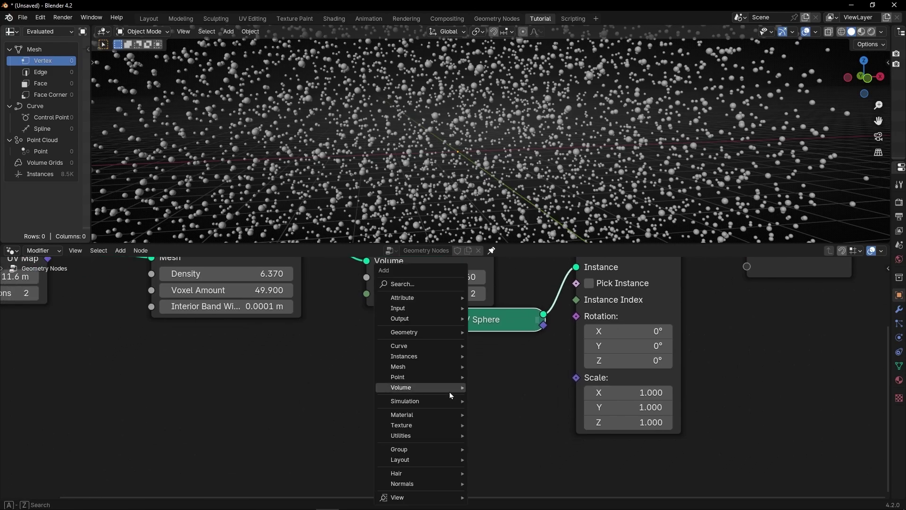
{"action": "type", "text": "random"}
{"action": "key", "text": "Return"}
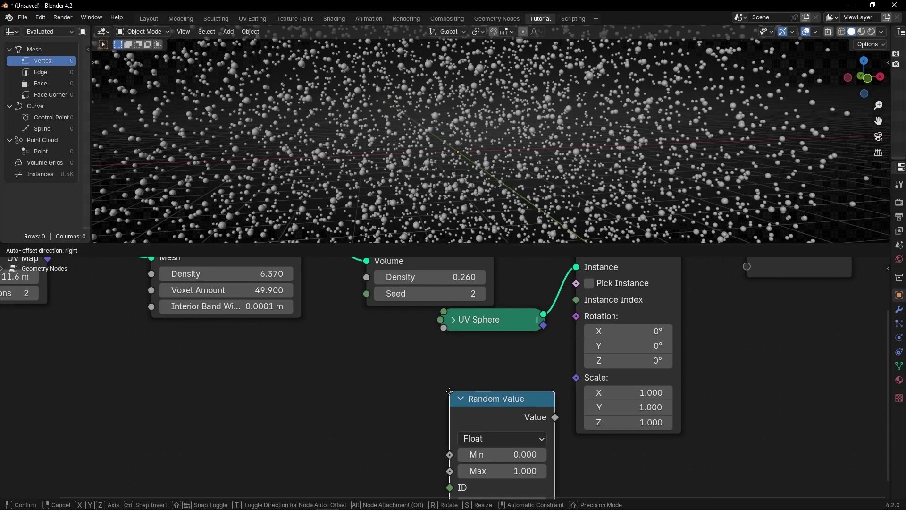
{"action": "left_click", "coordinate": [395, 367]}
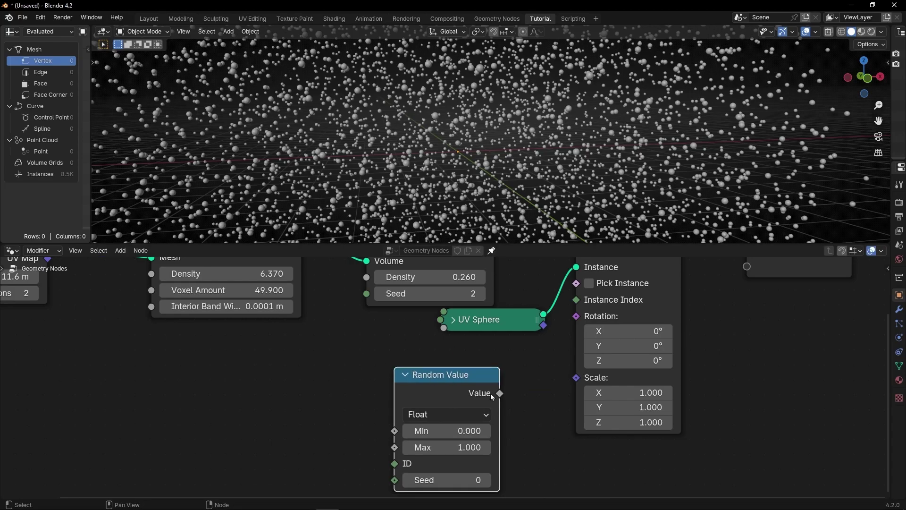
{"action": "left_click_drag", "start_coordinate": [572, 381], "coordinate": [574, 379]}
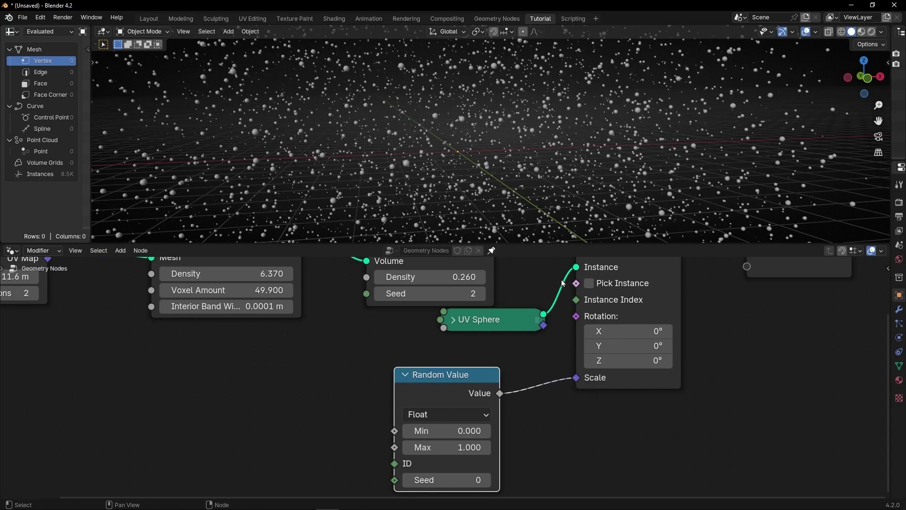
{"action": "key", "text": "ctrl+space"}
{"action": "middle_click_drag", "start_coordinate": [499, 295], "coordinate": [379, 301]}
{"action": "key", "text": "ctrl+space"}
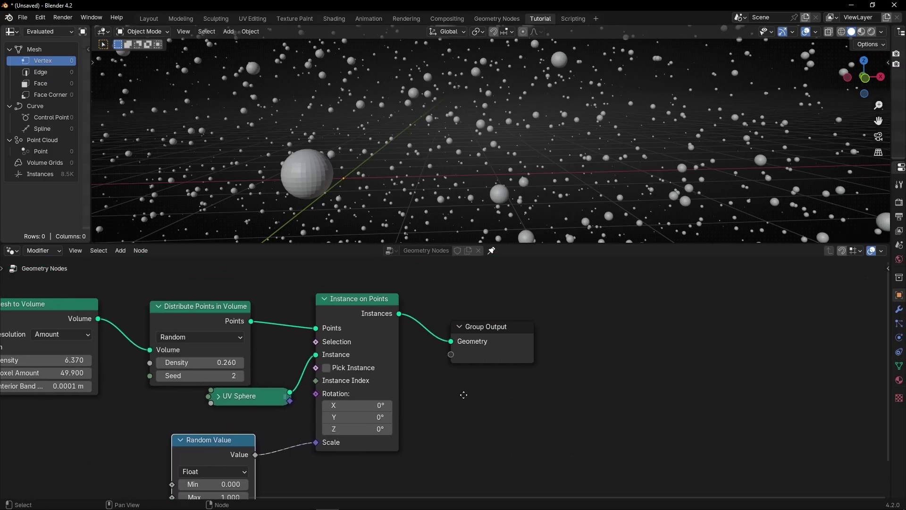
- Move the Group Output node farther away and insert a Set Shade Smooth node after Instance on Points
{"action": "key", "text": "shift+a"}
{"action": "type", "text": "smooth"}
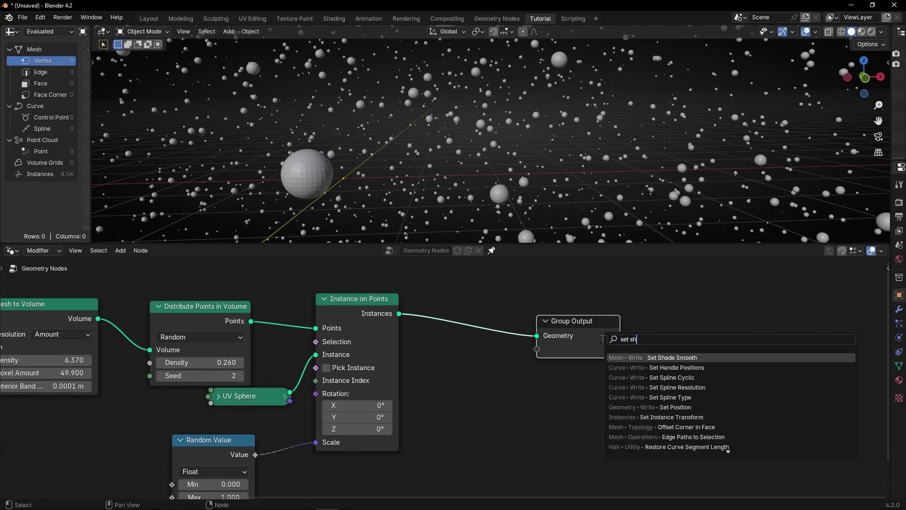
{"action": "key", "text": "Return"}
{"action": "left_click", "coordinate": [429, 300]}
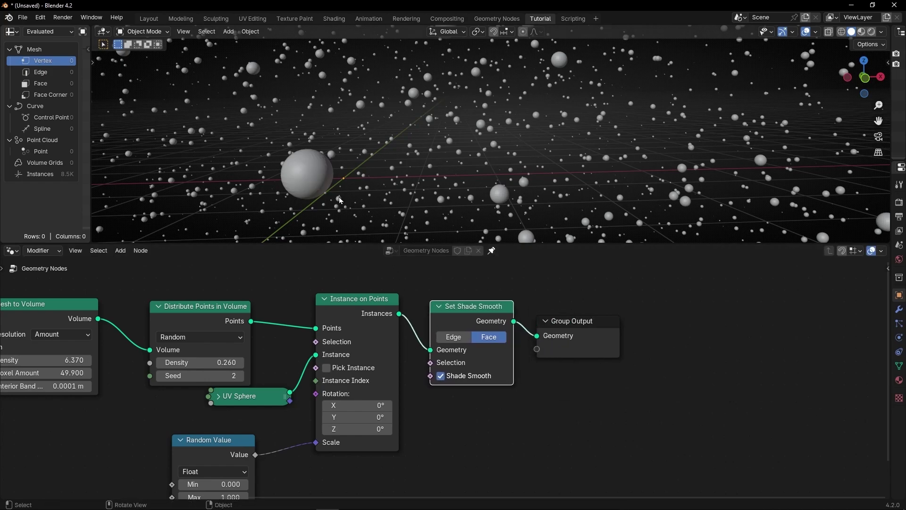
- Move the Group Output node away, insert a Set Material node after Set Shade Smooth, and assign the existing Material to it
{"action": "middle_click_drag", "start_coordinate": [348, 281], "coordinate": [321, 301]}
{"action": "left_click_drag", "start_coordinate": [548, 367], "coordinate": [685, 359]}
{"action": "key", "text": "shift+a"}
{"action": "type", "text": "set mat"}
{"action": "key", "text": "Return"}
{"action": "left_click", "coordinate": [565, 374]}
{"action": "left_click", "coordinate": [565, 374]}
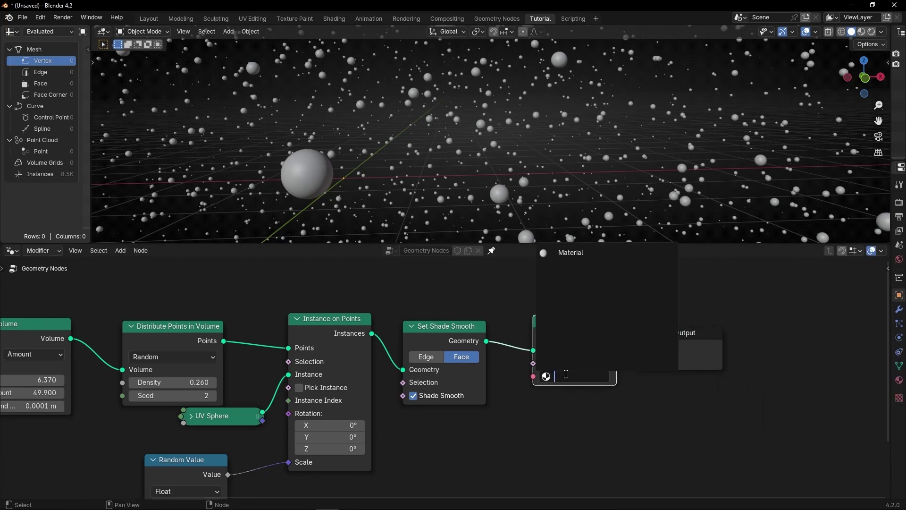
{"action": "left_click", "coordinate": [645, 255]}
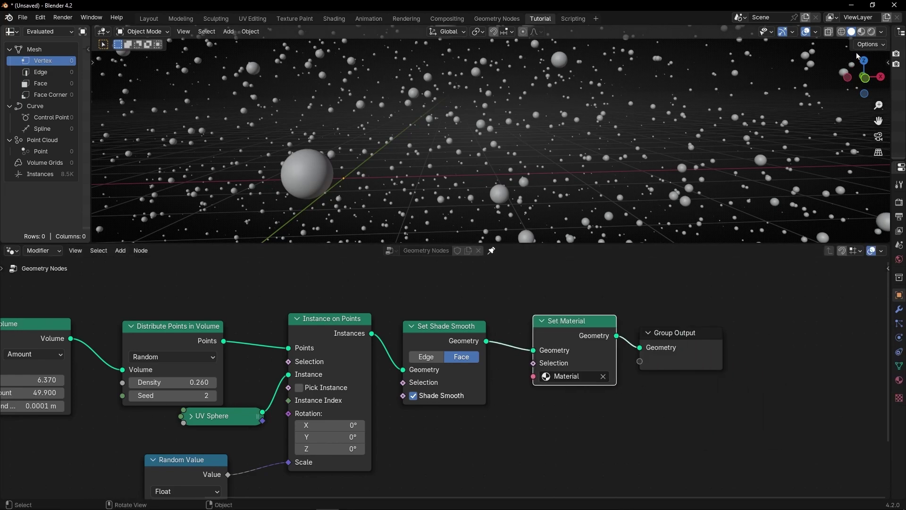
- Switch the viewport to rendered shading and reset the World background strength to black out the background
{"action": "left_click", "coordinate": [871, 32]}
{"action": "left_click_drag", "start_coordinate": [888, 101], "coordinate": [740, 123]}
{"action": "left_click", "coordinate": [748, 259]}
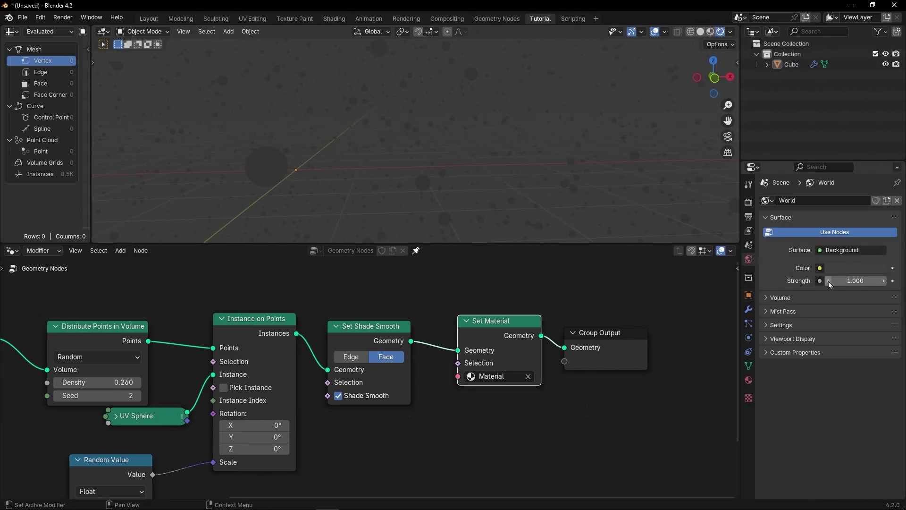
{"action": "key", "text": "BackSpace"}
- Make the spheres' Material glow by setting its emission strength to 1.000
{"action": "left_click_drag", "start_coordinate": [742, 221], "coordinate": [768, 222]}
{"action": "left_click", "coordinate": [775, 380]}
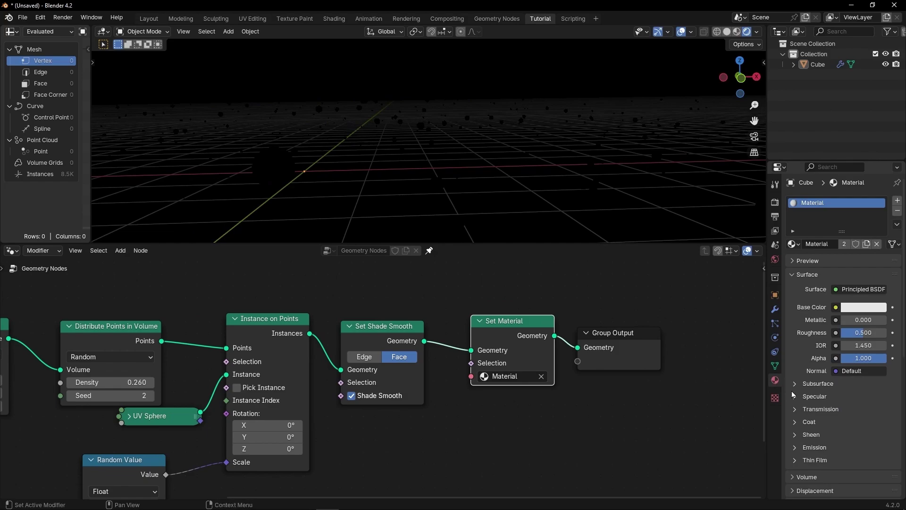
{"action": "scroll", "coordinate": [802, 410], "scroll_direction": "down", "scroll_amount": 1}
{"action": "left_click", "coordinate": [800, 427]}
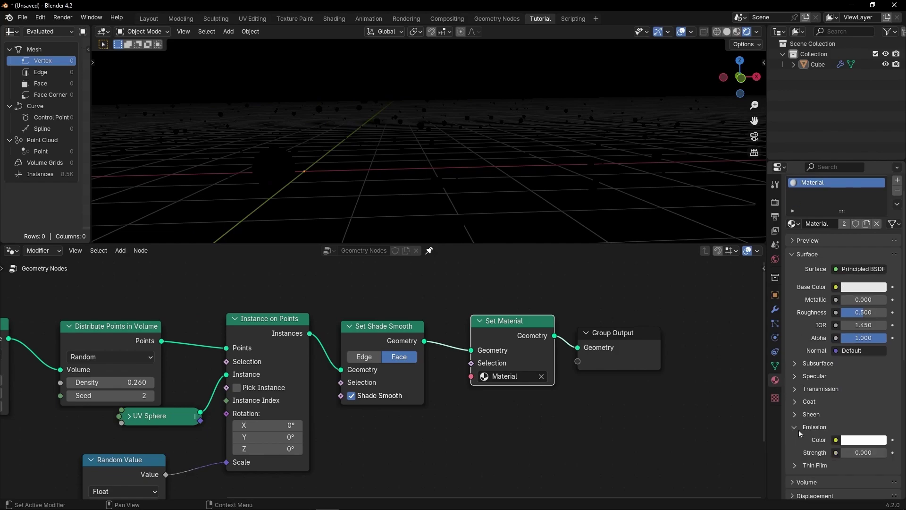
{"action": "key", "text": "Return"}
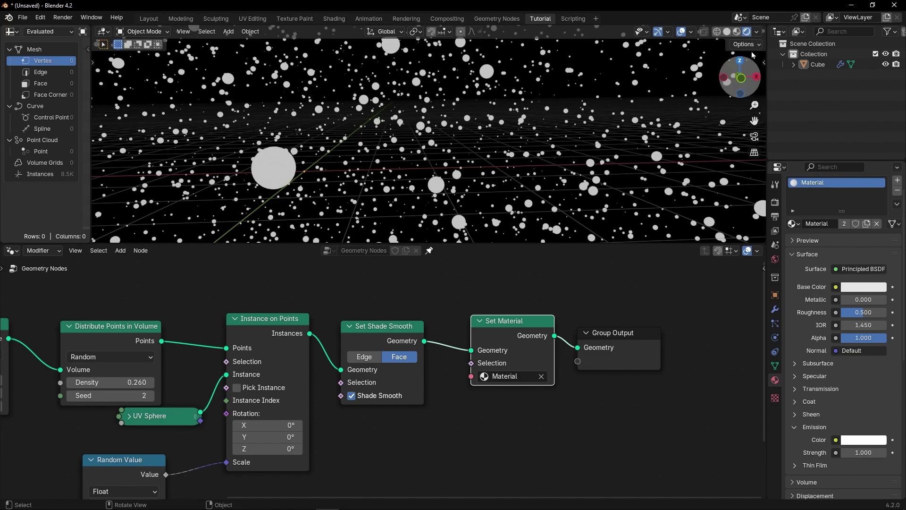
- Set the viewport compositor to Always, change the node editor to the Compositor, and enable Use Nodes
{"action": "left_click", "coordinate": [757, 33]}
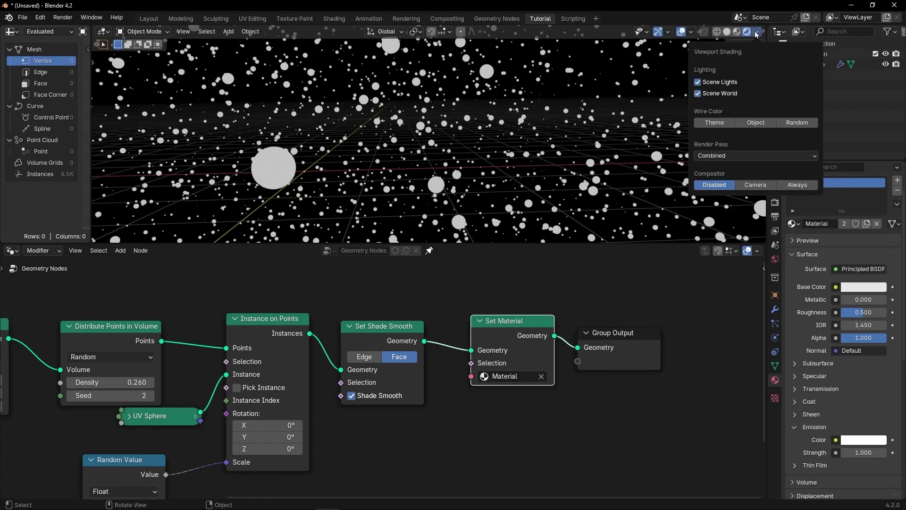
{"action": "left_click", "coordinate": [803, 186]}
{"action": "middle_click_drag", "start_coordinate": [140, 296], "coordinate": [336, 296]}
{"action": "left_click", "coordinate": [17, 251]}
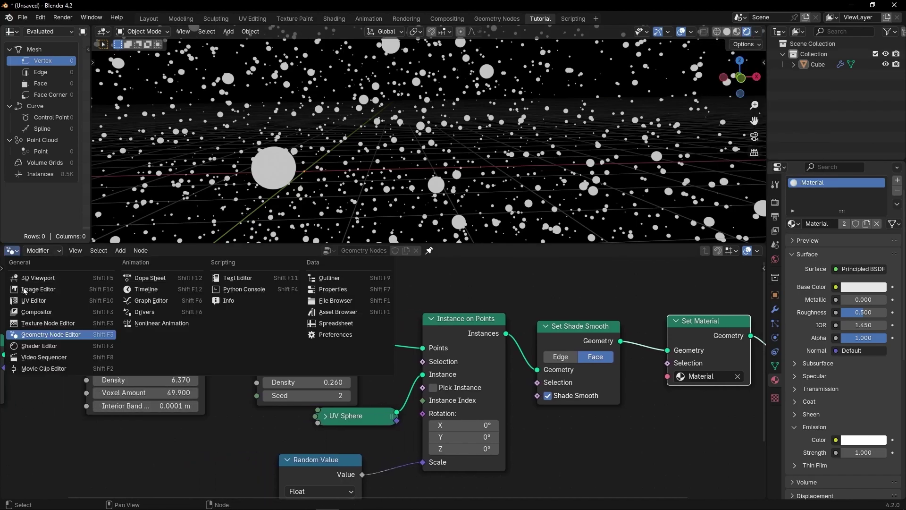
{"action": "left_click", "coordinate": [26, 309]}
{"action": "left_click", "coordinate": [115, 250]}
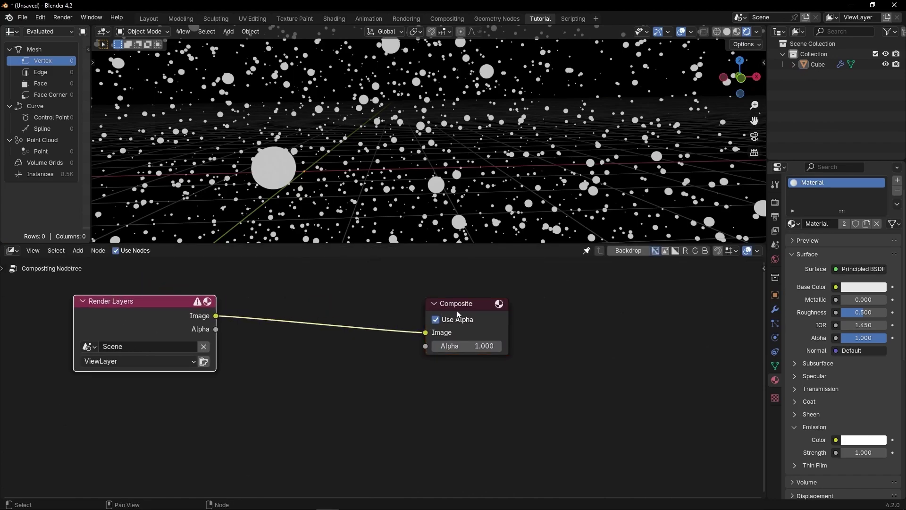
- Move the Composite node away, insert a Glare node between Render Layers and Composite, and set its type to Bloom
{"action": "left_click_drag", "start_coordinate": [458, 313], "coordinate": [550, 314]}
{"action": "key", "text": "shift+a"}
{"action": "type", "text": "gla"}
{"action": "key", "text": "Return"}
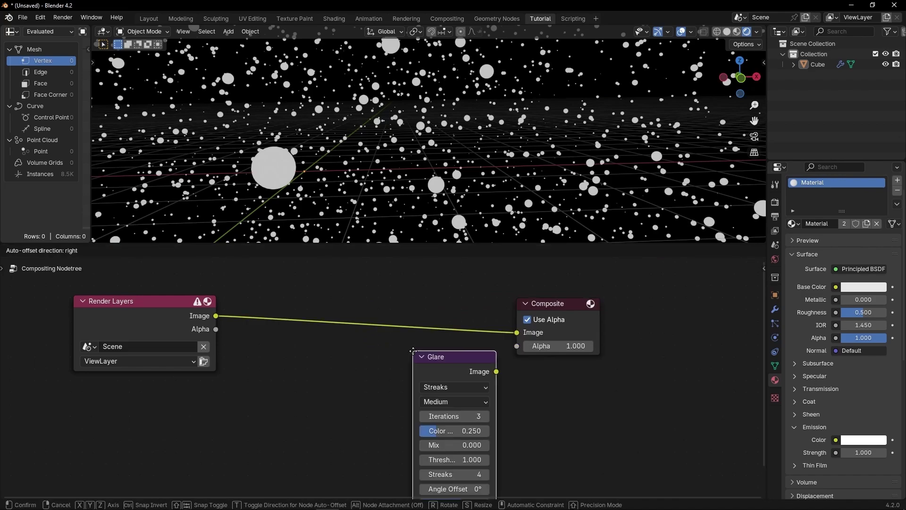
{"action": "left_click", "coordinate": [371, 304]}
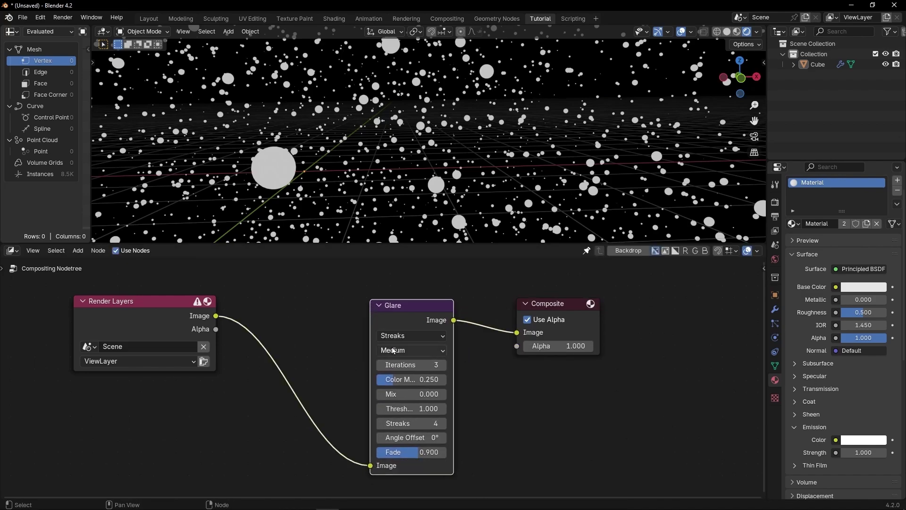
{"action": "left_click", "coordinate": [407, 338]}
{"action": "left_click", "coordinate": [404, 367]}
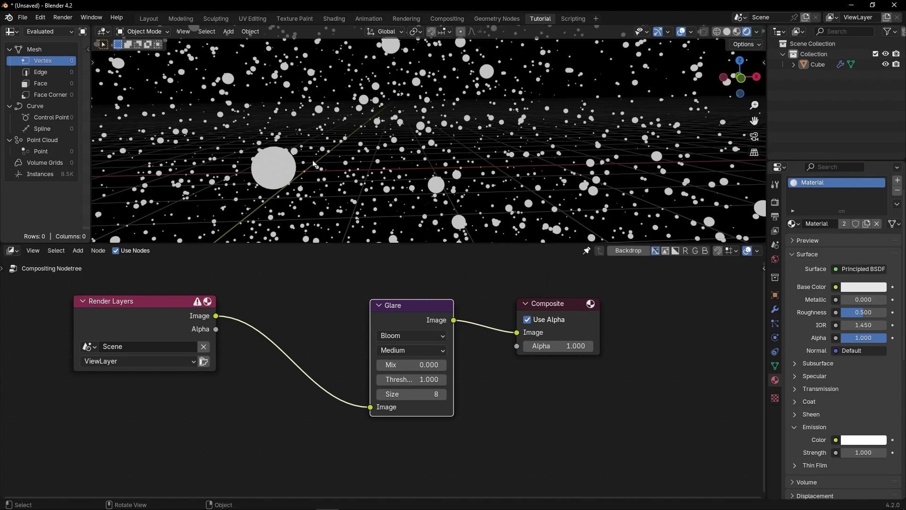
- Close the spreadsheet area and raise the material's emission strength to 1.200
{"action": "left_click_drag", "start_coordinate": [81, 27], "coordinate": [283, 143]}
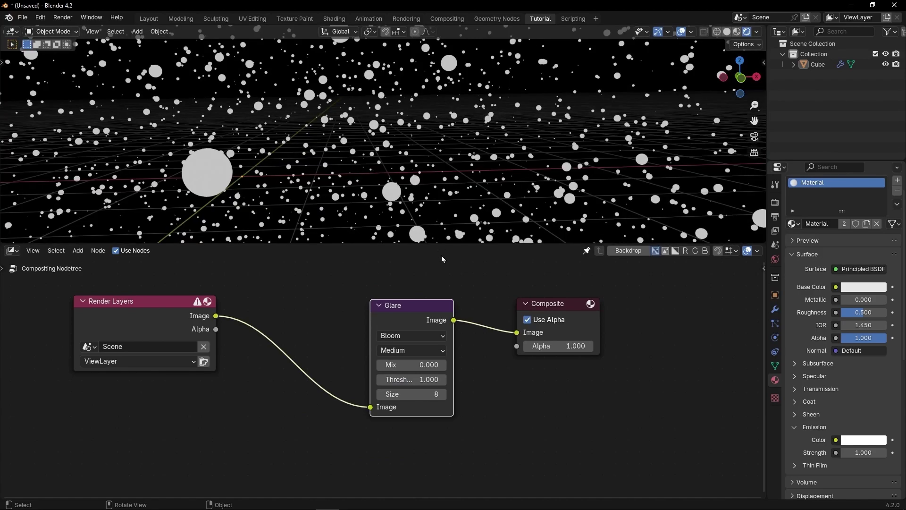
{"action": "left_click", "coordinate": [884, 452]}
{"action": "left_click", "coordinate": [884, 452]}
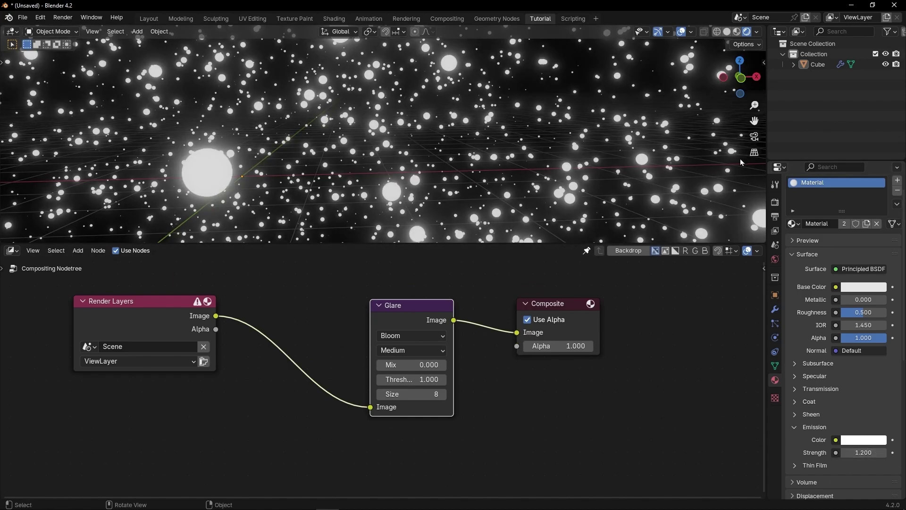
- Shrink the properties area and change the Compositor back to the Geometry Node Editor
{"action": "left_click_drag", "start_coordinate": [765, 157], "coordinate": [890, 161]}
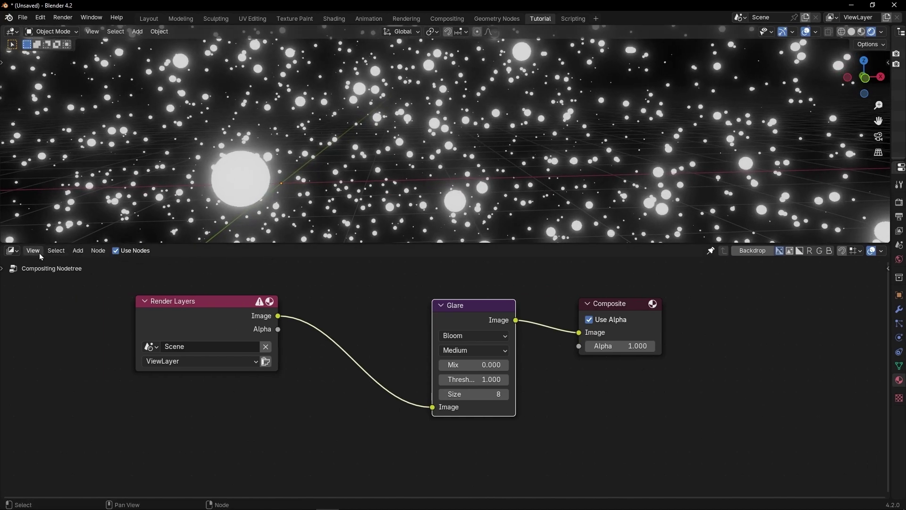
{"action": "left_click", "coordinate": [12, 250]}
{"action": "left_click", "coordinate": [42, 335]}
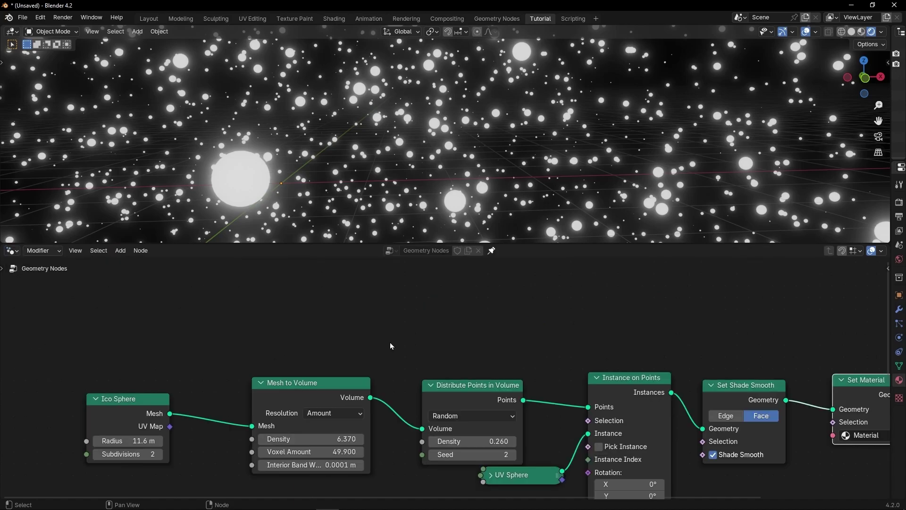
- Examine the glowing sphere field in the maximized viewport from near and far and from different angles
{"action": "key", "text": "Home"}
{"action": "key", "text": "ctrl+space"}
{"action": "scroll", "coordinate": [473, 256], "scroll_direction": "down", "scroll_amount": 3}
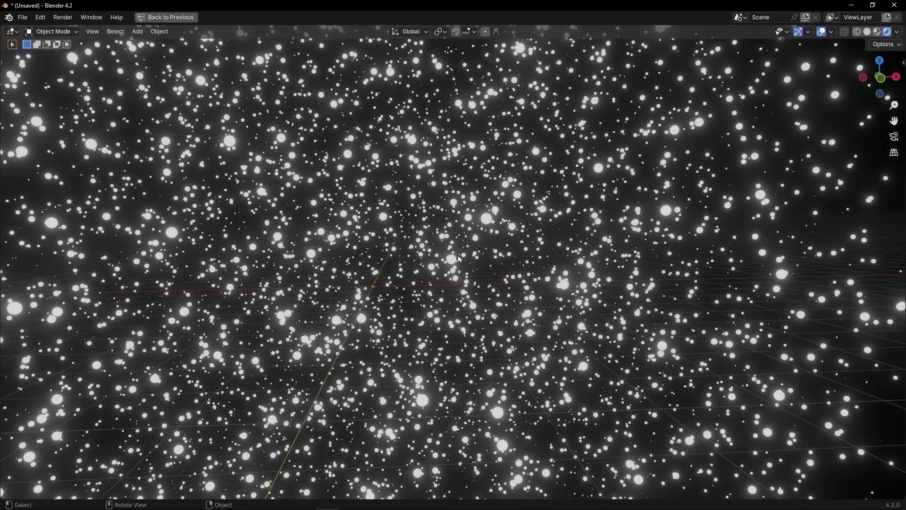
{"action": "scroll", "coordinate": [458, 256], "scroll_direction": "down", "scroll_amount": 6}
{"action": "scroll", "coordinate": [413, 263], "scroll_direction": "down", "scroll_amount": 2}
{"action": "scroll", "coordinate": [413, 263], "scroll_direction": "up", "scroll_amount": 6}
{"action": "middle_click_drag", "start_coordinate": [413, 262], "coordinate": [490, 263]}
{"action": "middle_click_drag", "start_coordinate": [434, 261], "coordinate": [451, 308]}
- Lower the density of Distribute Points in Volume to 0.140 and inspect the spheres in the maximized viewport
{"action": "key", "text": "ctrl+space"}
{"action": "scroll", "coordinate": [473, 338], "scroll_direction": "up", "scroll_amount": 2}
{"action": "mouse_move", "coordinate": [364, 367]}
{"action": "left_mouse_down"}
{"action": "mouse_move", "coordinate": [364, 352]}
{"action": "mouse_move", "coordinate": [347, 358]}
{"action": "mouse_move", "coordinate": [369, 359]}
{"action": "left_mouse_up"}
{"action": "key", "text": "ctrl+space"}
{"action": "middle_click_drag", "start_coordinate": [434, 267], "coordinate": [366, 311]}
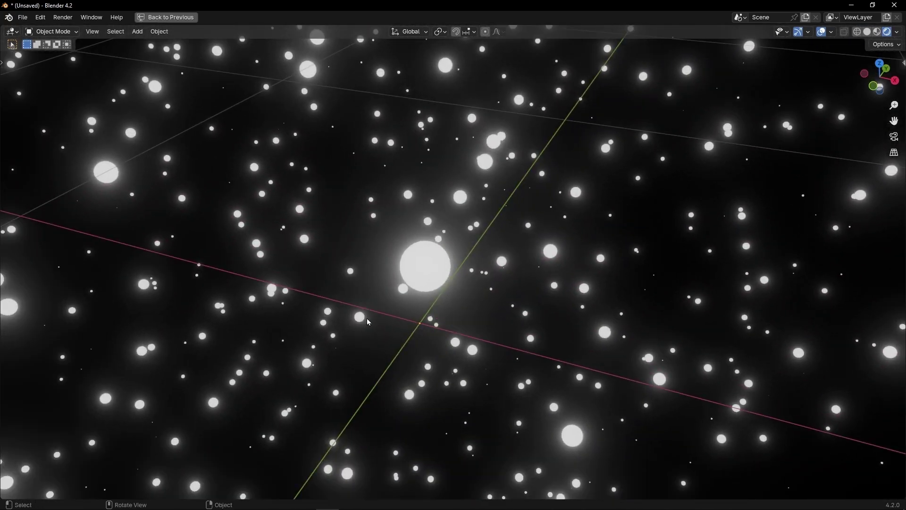
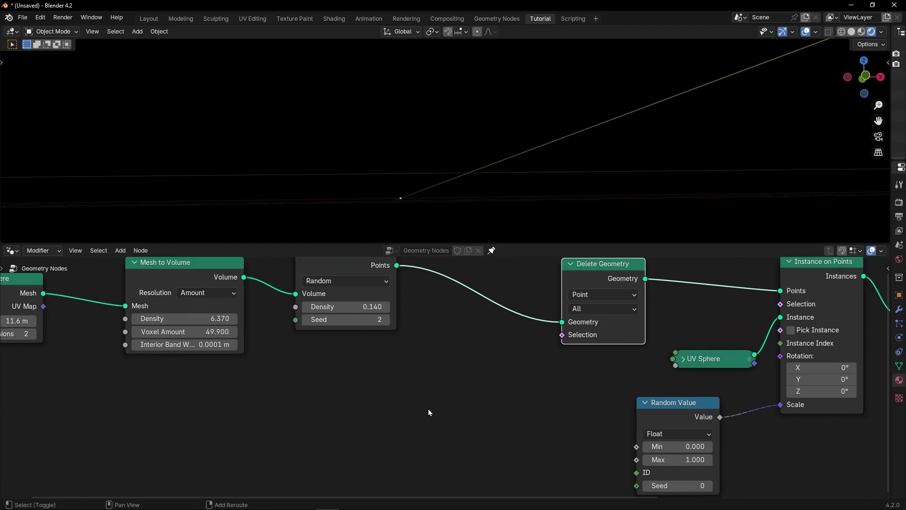
- Add a Position node below the Distribute Points in Volume node
{"action": "key", "text": "shift+a"}
{"action": "type", "text": "posi"}
{"action": "key", "text": "Return"}
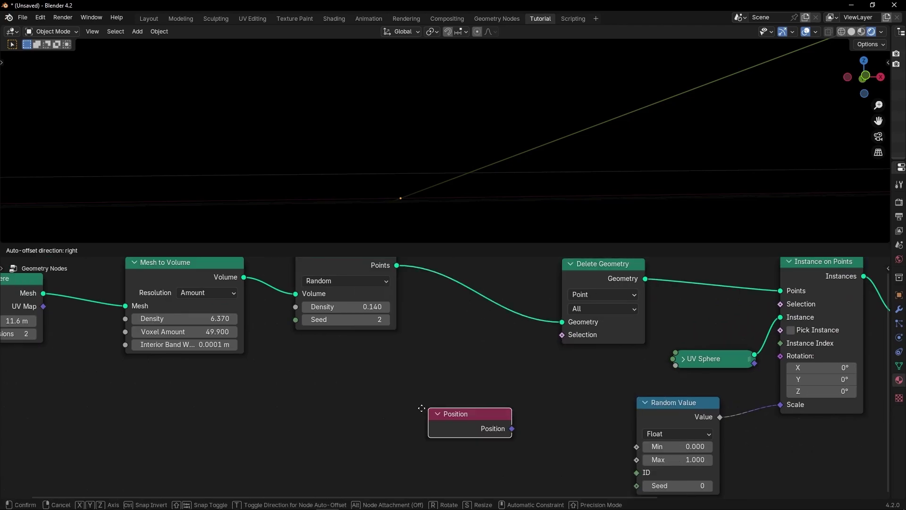
{"action": "left_click", "coordinate": [326, 414]}
- Connect the Position node to a new Vector Math node set to Length, and space both nodes out
{"action": "left_click_drag", "start_coordinate": [352, 427], "coordinate": [399, 423]}
{"action": "type", "text": "vector m"}
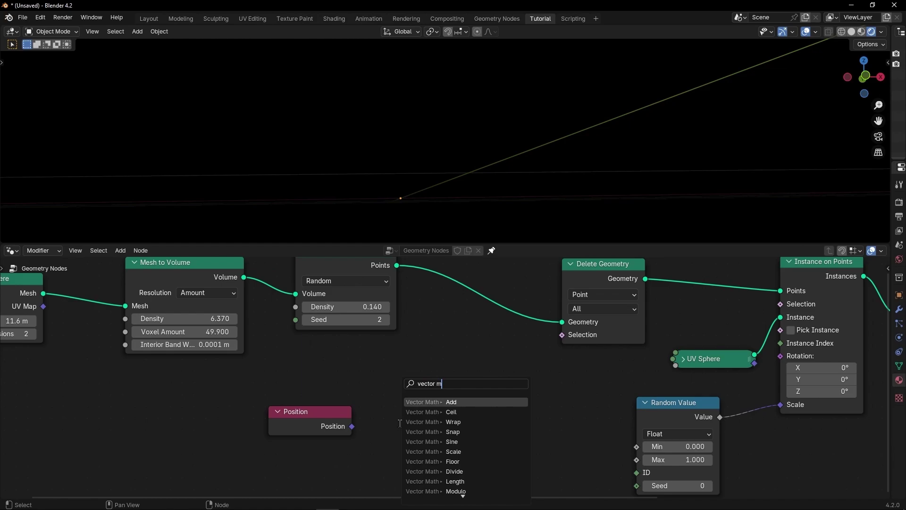
{"action": "key", "text": "Return"}
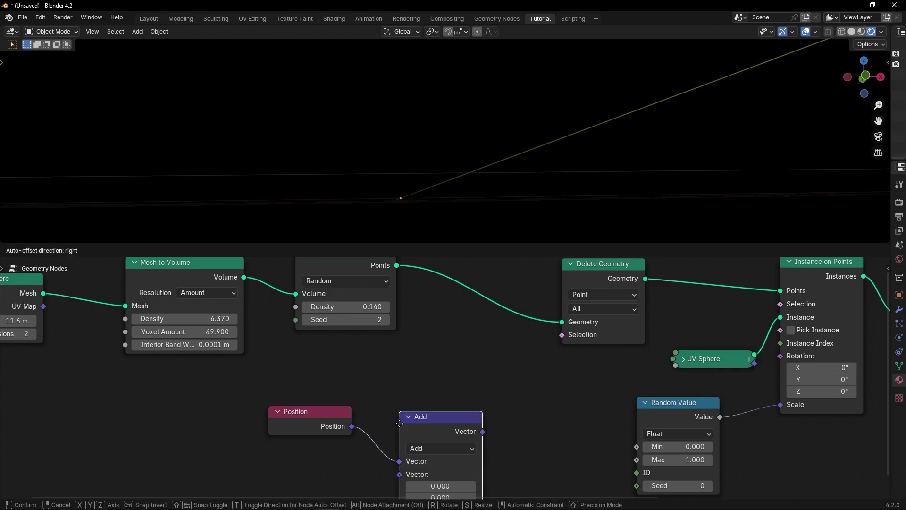
{"action": "left_click", "coordinate": [401, 374]}
{"action": "left_click", "coordinate": [429, 398]}
{"action": "left_click", "coordinate": [437, 378]}
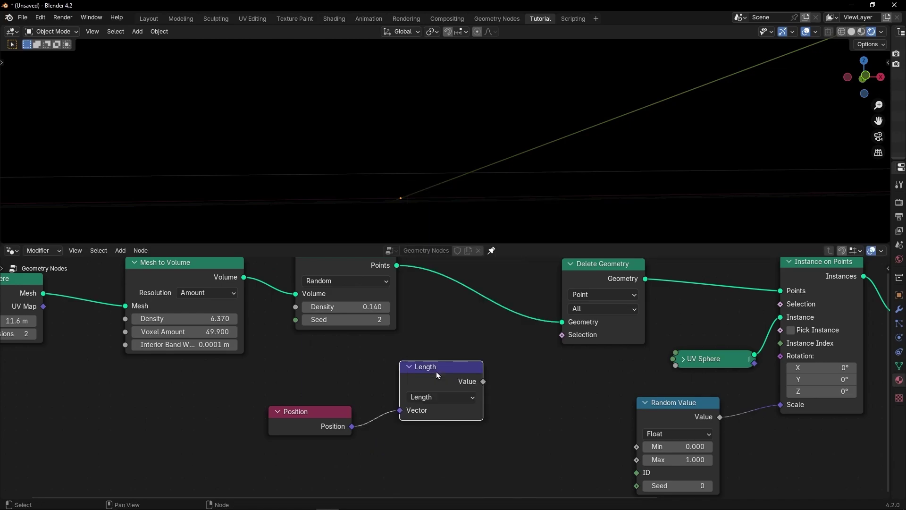
{"action": "left_click_drag", "start_coordinate": [437, 372], "coordinate": [436, 393]}
{"action": "left_click_drag", "start_coordinate": [326, 412], "coordinate": [260, 413]}
- Feed the Length value into a new Greater Than Compare node and connect its result to the Delete Geometry selection
{"action": "mouse_move", "coordinate": [470, 407]}
{"action": "left_mouse_down"}
{"action": "mouse_move", "coordinate": [418, 406]}
{"action": "mouse_move", "coordinate": [468, 392]}
{"action": "left_mouse_up"}
{"action": "type", "text": "grea"}
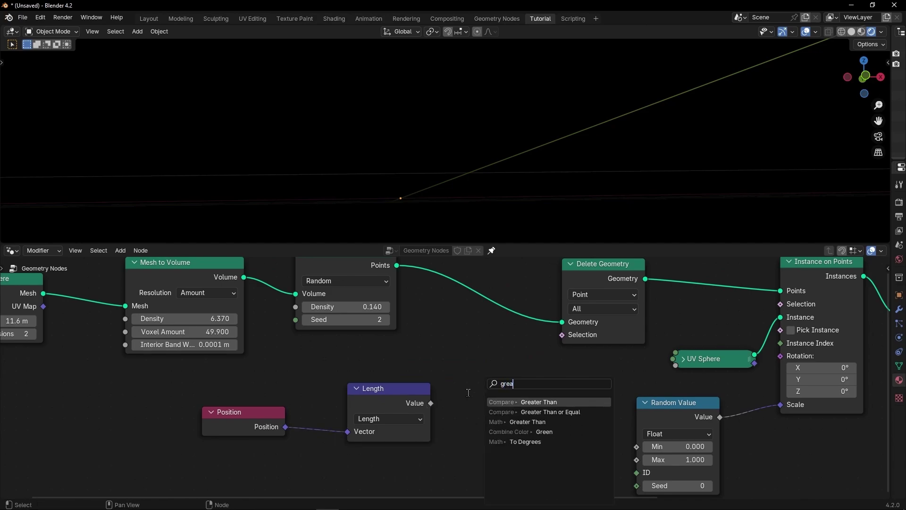
{"action": "type", "text": "t"}
{"action": "left_click", "coordinate": [538, 401]}
{"action": "left_click", "coordinate": [543, 396]}
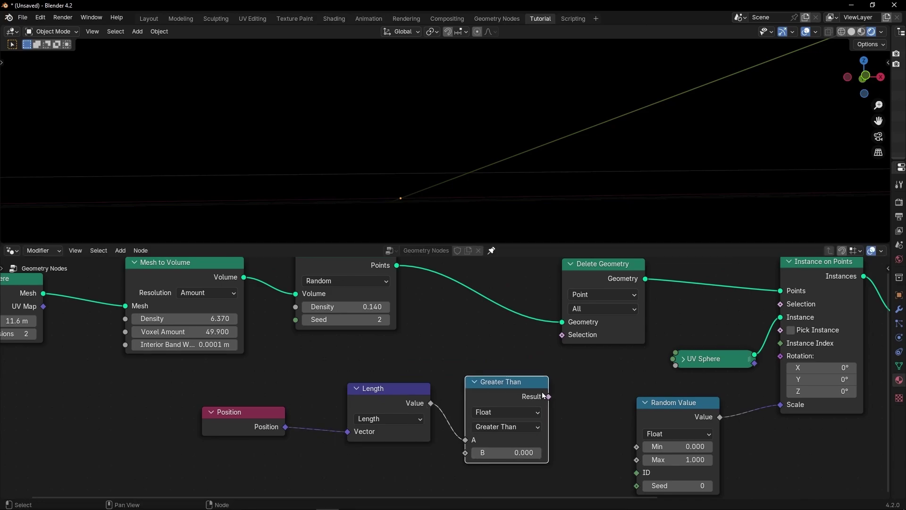
{"action": "left_click_drag", "start_coordinate": [547, 395], "coordinate": [562, 335]}
- Try different B thresholds on the Greater Than node, such as 3.400, 0.810 and 1.830, to vary the spherical cutoff
{"action": "middle_click_drag", "start_coordinate": [501, 366], "coordinate": [423, 378]}
{"action": "middle_click_drag", "start_coordinate": [410, 199], "coordinate": [395, 178]}
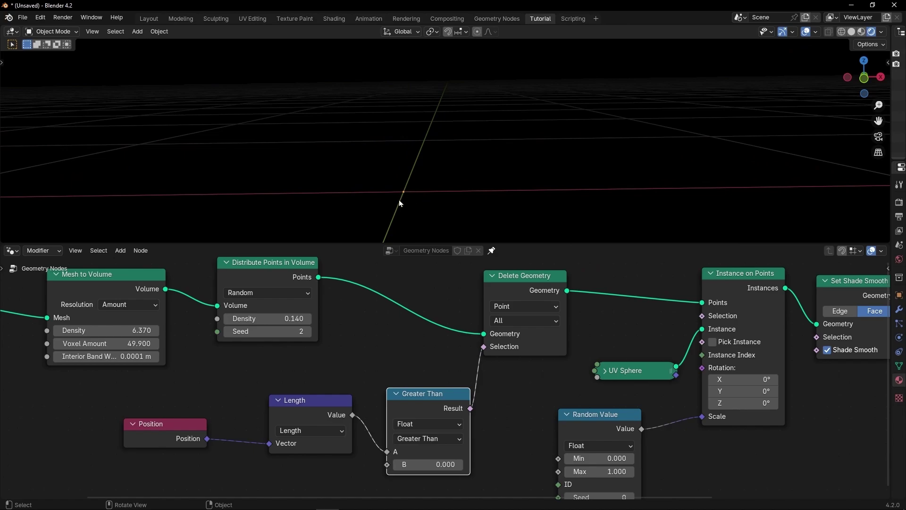
{"action": "middle_click_drag", "start_coordinate": [406, 349], "coordinate": [441, 326]}
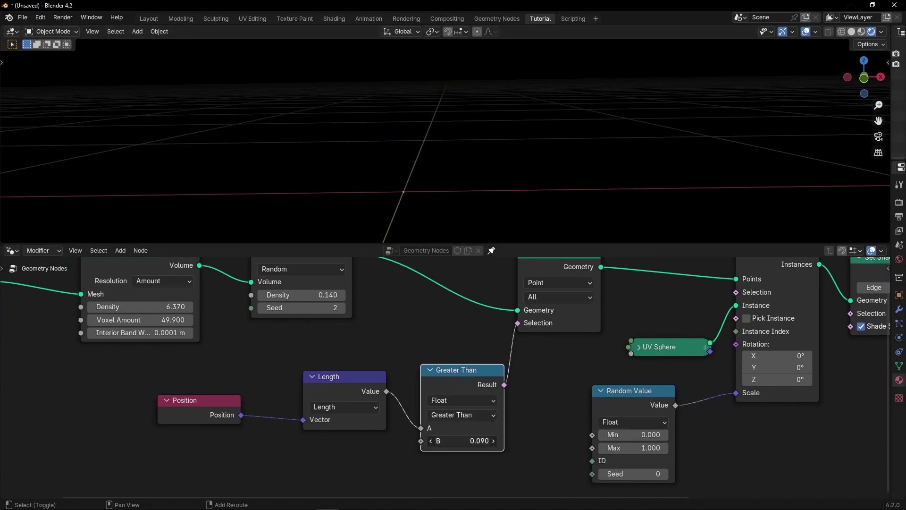
{"action": "left_click_drag", "start_coordinate": [462, 440], "coordinate": [493, 440]}
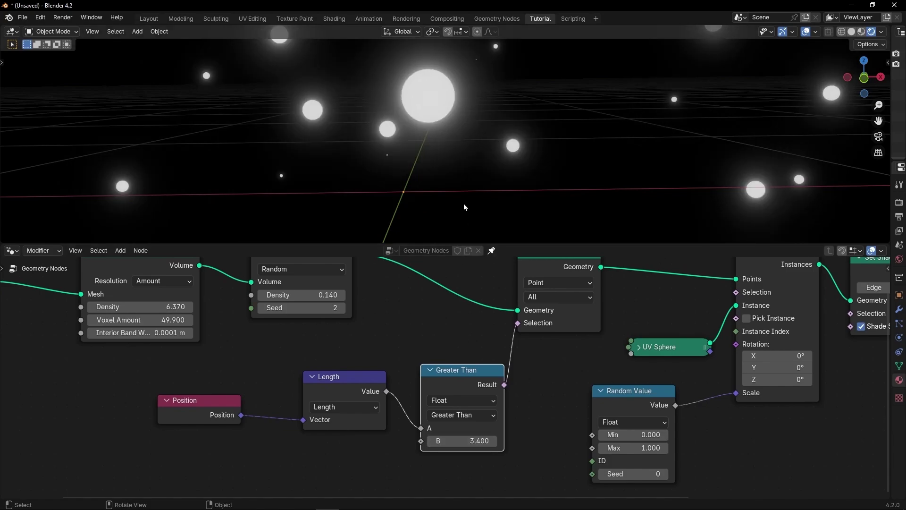
{"action": "scroll", "coordinate": [463, 206], "scroll_direction": "down", "scroll_amount": 5}
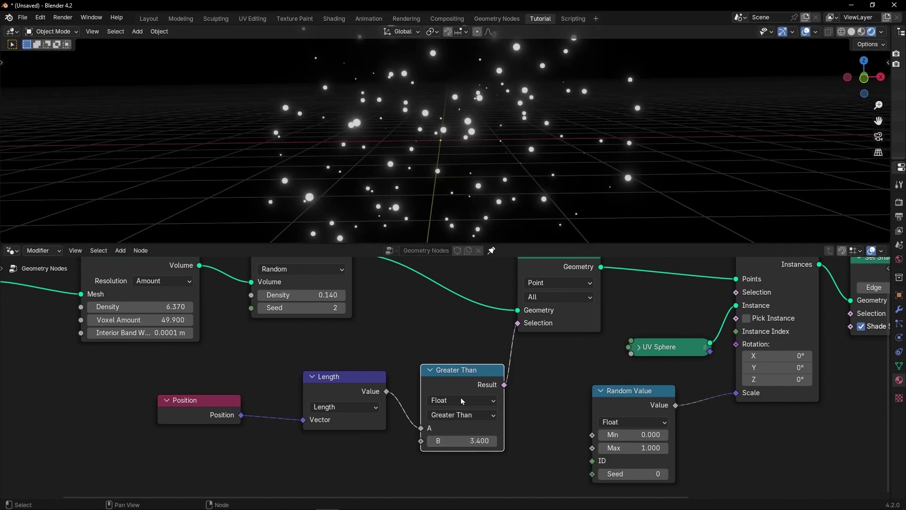
{"action": "left_click_drag", "start_coordinate": [469, 441], "coordinate": [427, 441]}
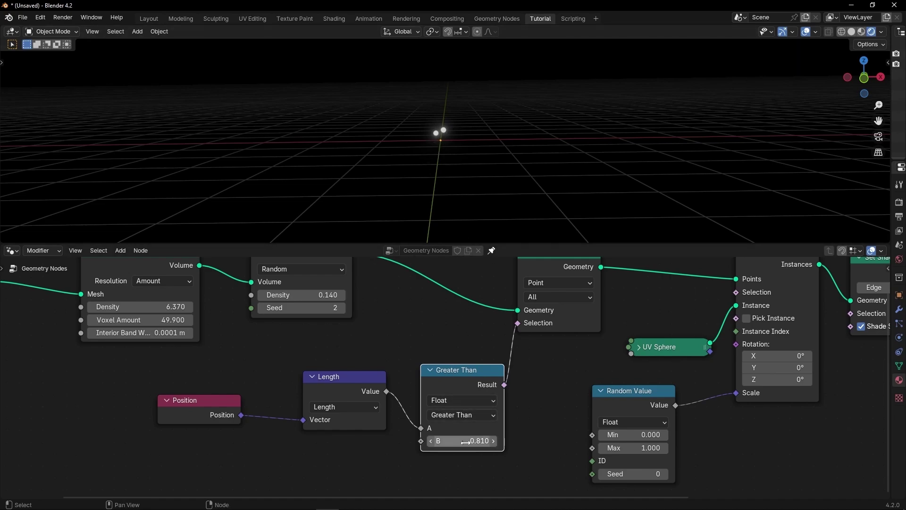
{"action": "left_click_drag", "start_coordinate": [465, 440], "coordinate": [561, 440]}
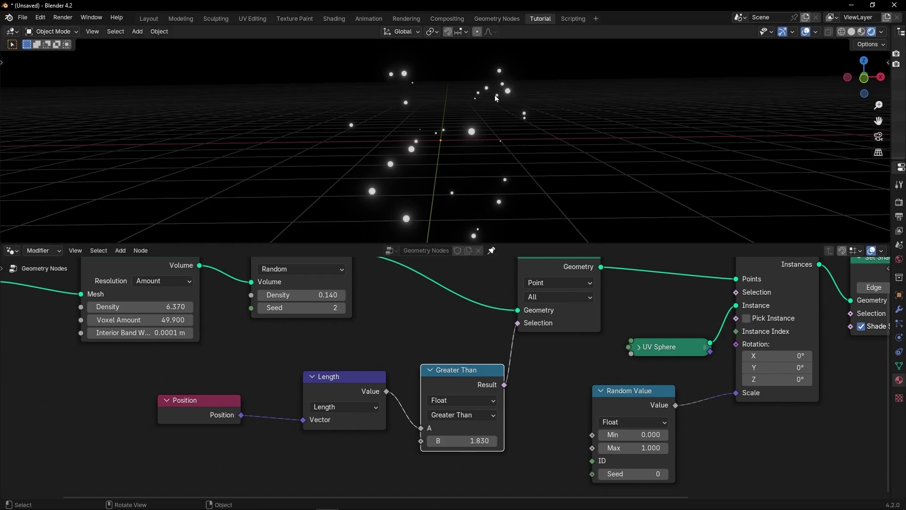
- Switch the Compare node to Less Than, raise its B threshold, and inspect the emptied centre in the maximized viewport
{"action": "left_click", "coordinate": [469, 416]}
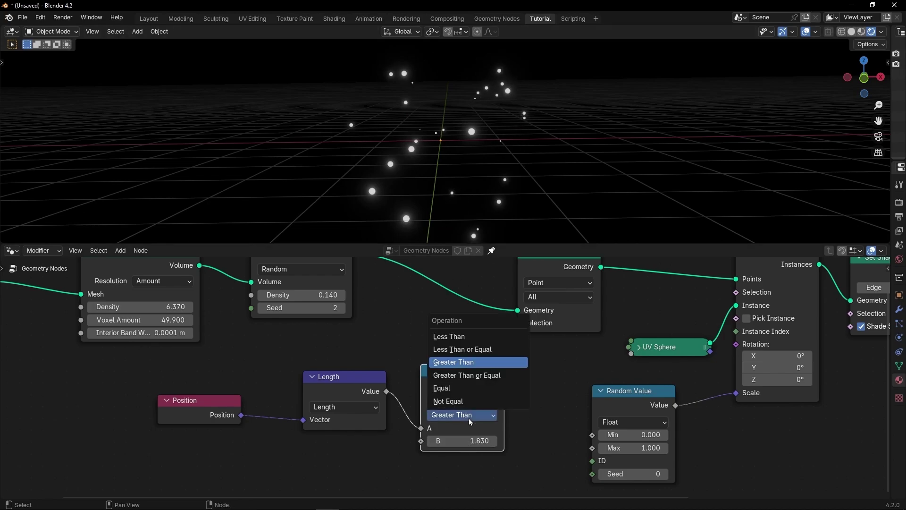
{"action": "left_click", "coordinate": [466, 337]}
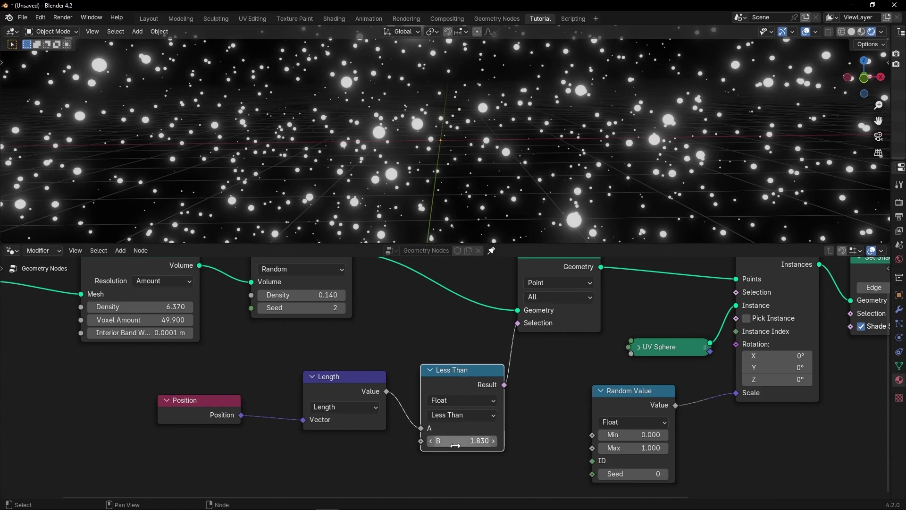
{"action": "left_click_drag", "start_coordinate": [457, 444], "coordinate": [793, 443]}
{"action": "key", "text": "ctrl+space"}
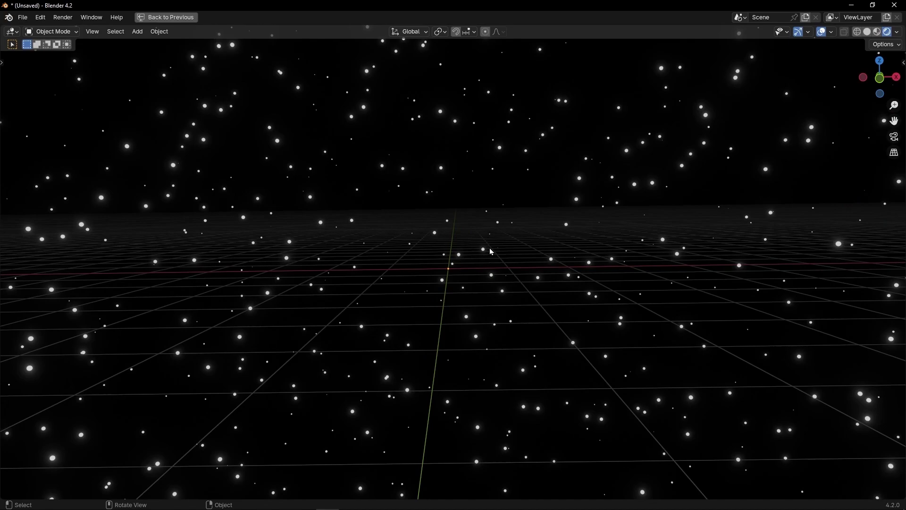
{"action": "mouse_move", "coordinate": [457, 263]}
{"action": "middle_mouse_down"}
{"action": "mouse_move", "coordinate": [403, 265]}
{"action": "mouse_move", "coordinate": [443, 267]}
{"action": "middle_mouse_up"}
{"action": "scroll", "coordinate": [460, 279], "scroll_direction": "up", "scroll_amount": 2}
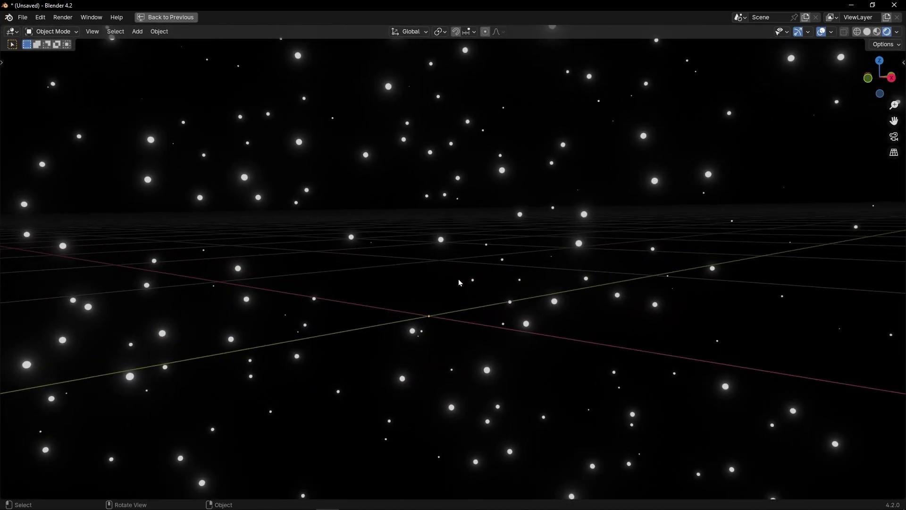
- Turn off the viewport overlays, look over the sphere field, and lower the Less Than node's B threshold
{"action": "left_click", "coordinate": [821, 32]}
{"action": "middle_click_drag", "start_coordinate": [435, 327], "coordinate": [217, 390]}
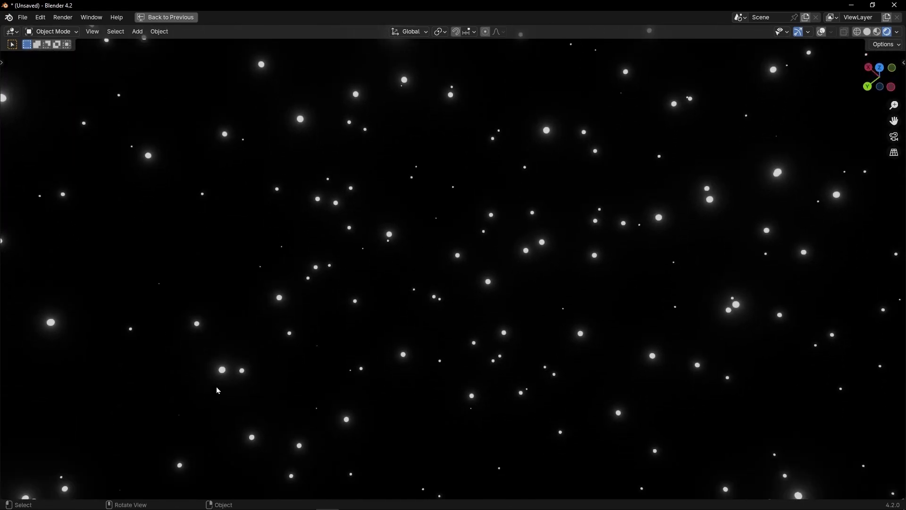
{"action": "key", "text": "ctrl+space"}
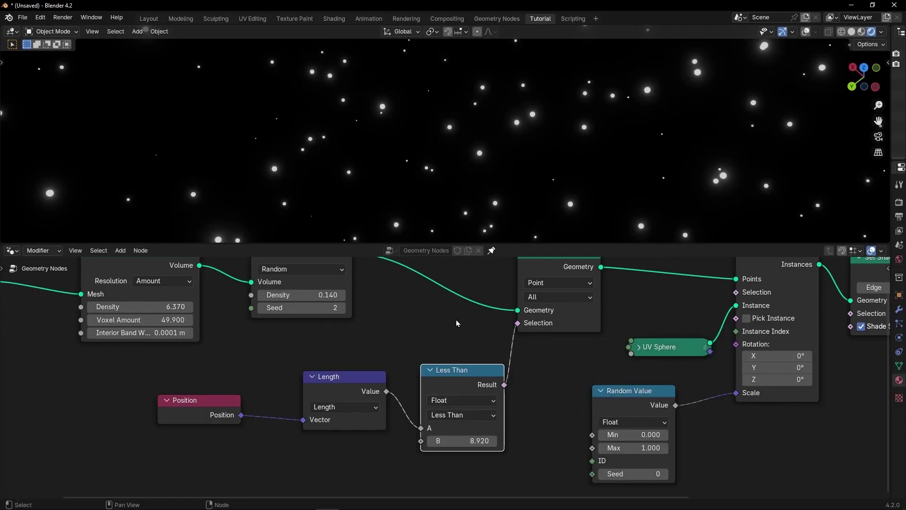
{"action": "scroll", "coordinate": [454, 206], "scroll_direction": "down", "scroll_amount": 8}
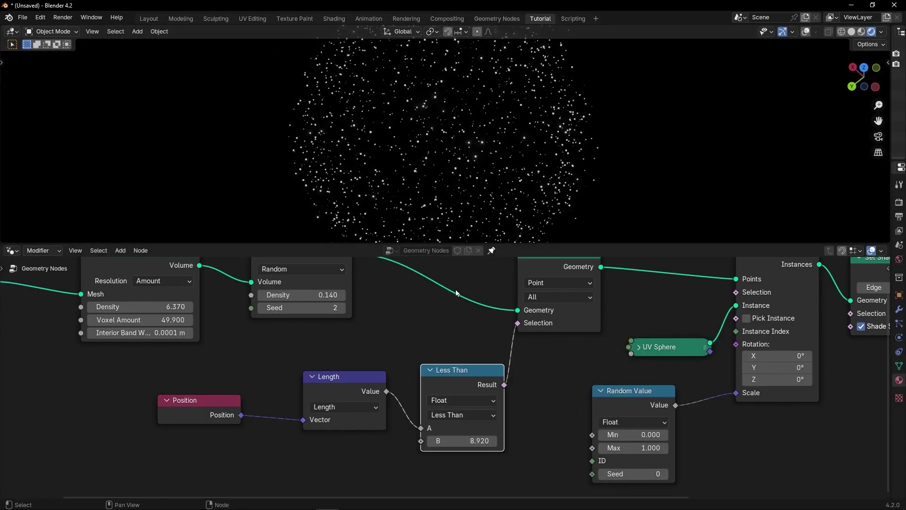
{"action": "left_click_drag", "start_coordinate": [474, 437], "coordinate": [442, 438]}
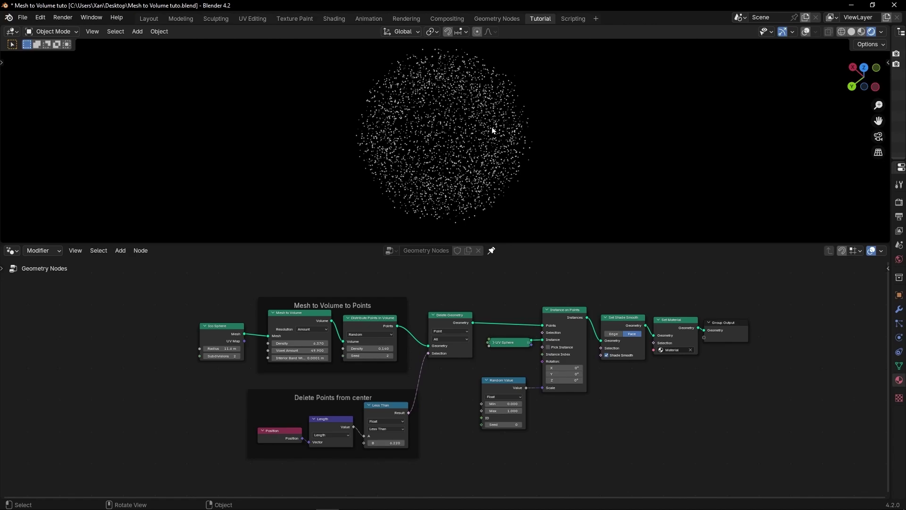
- Switch the node editor to the Shader Editor and add an Object Info node whose Random output feeds the Principled BSDF's Base Color
{"action": "scroll", "coordinate": [461, 160], "scroll_direction": "up", "scroll_amount": 8}
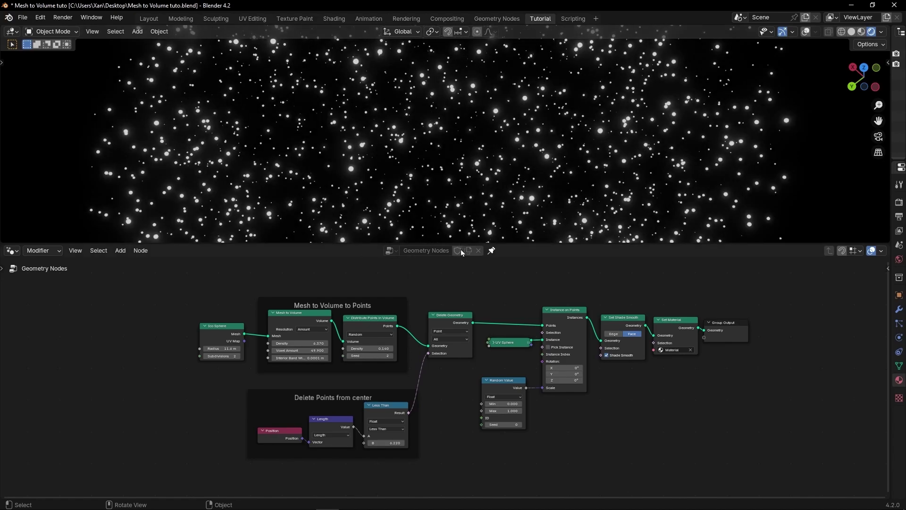
{"action": "left_click", "coordinate": [20, 253]}
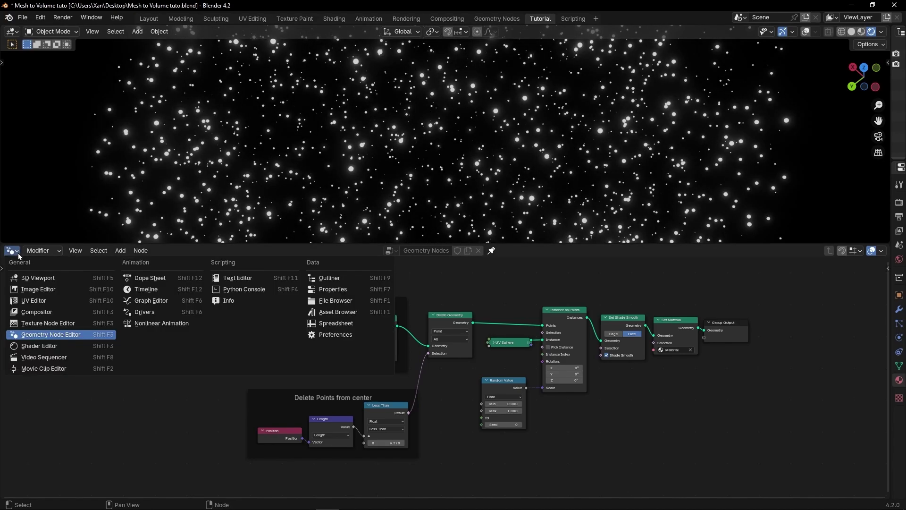
{"action": "left_click", "coordinate": [36, 347]}
{"action": "scroll", "coordinate": [494, 344], "scroll_direction": "up", "scroll_amount": 3}
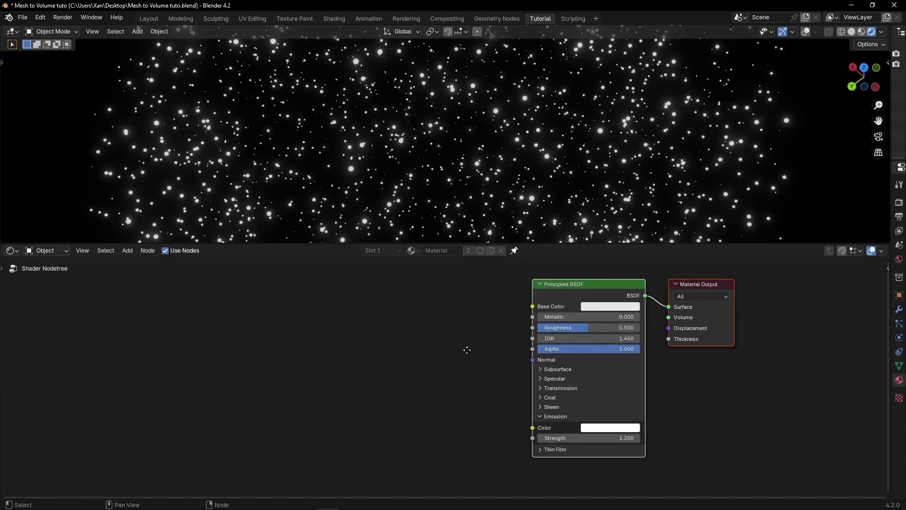
{"action": "left_click_drag", "start_coordinate": [522, 315], "coordinate": [347, 308]}
{"action": "left_click_drag", "start_coordinate": [290, 312], "coordinate": [275, 308]}
{"action": "type", "text": "o"}
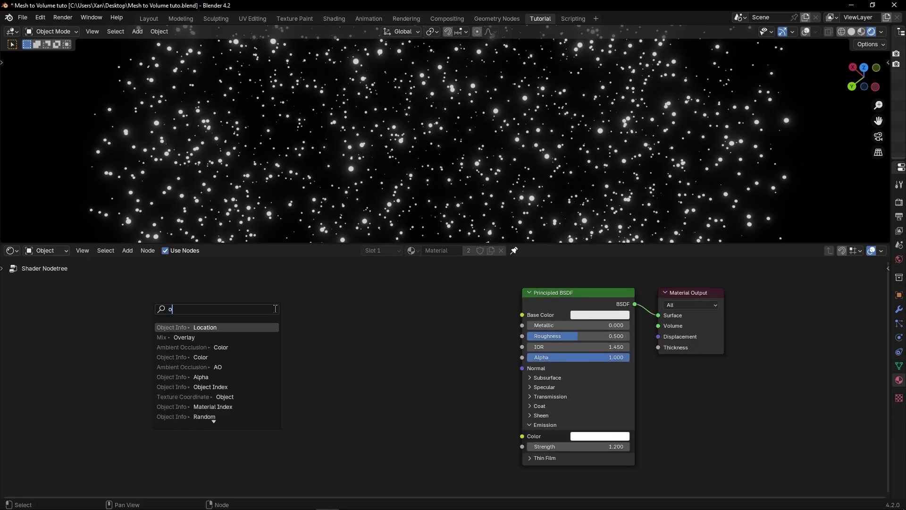
{"action": "type", "text": "bject"}
{"action": "key", "text": "Return"}
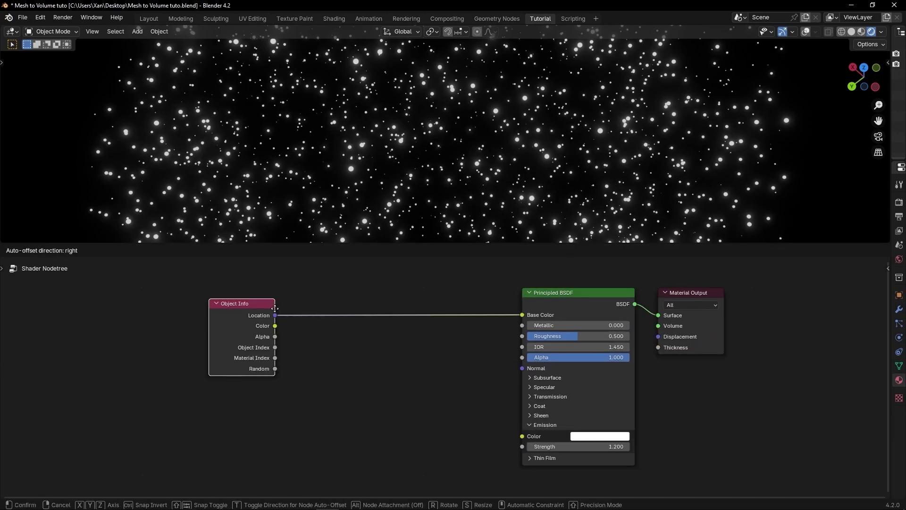
{"action": "left_click", "coordinate": [296, 311]}
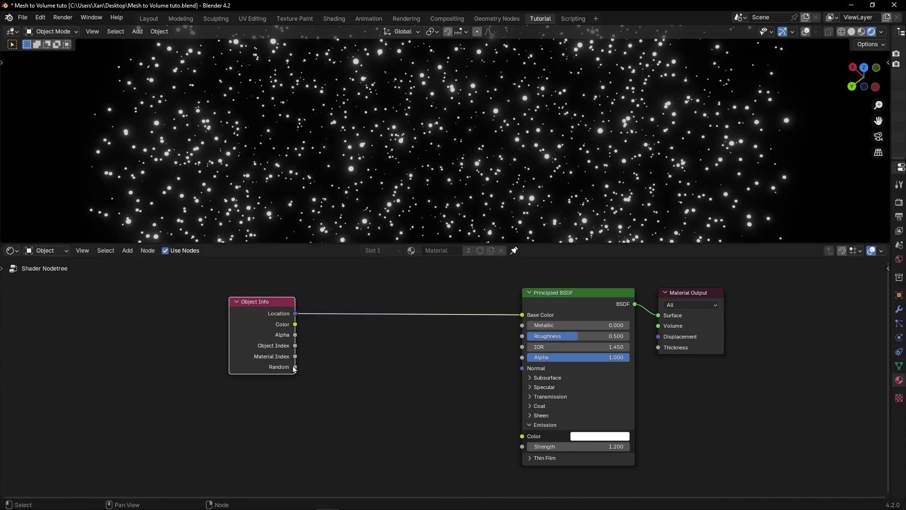
{"action": "left_click_drag", "start_coordinate": [294, 368], "coordinate": [522, 315]}
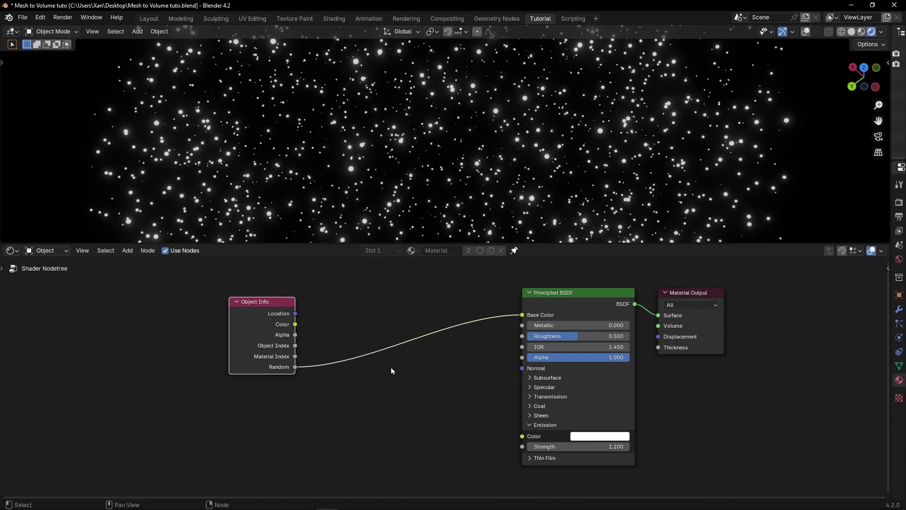
- Insert a Color Ramp node on the link between Object Info's Random output and the Base Color
{"action": "key", "text": "shift+a"}
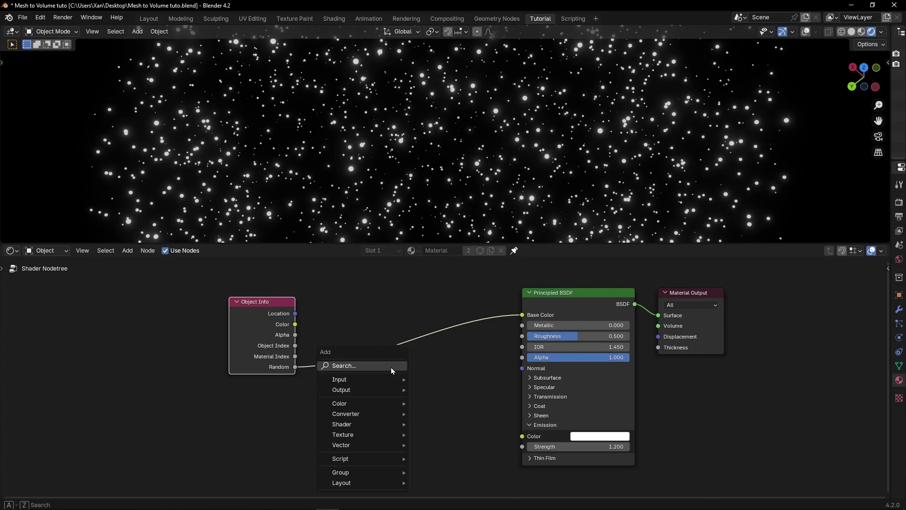
{"action": "type", "text": "color"}
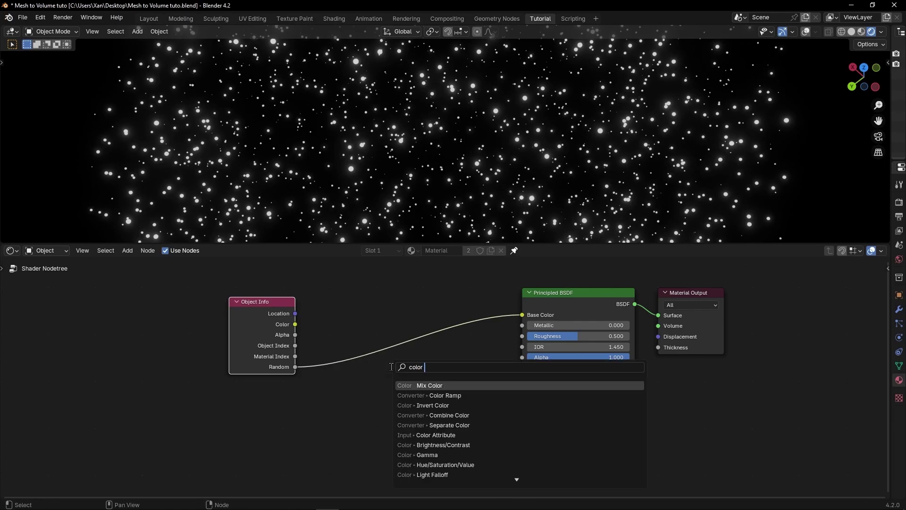
{"action": "key", "text": "Down"}
{"action": "key", "text": "Return"}
{"action": "left_click", "coordinate": [397, 319]}
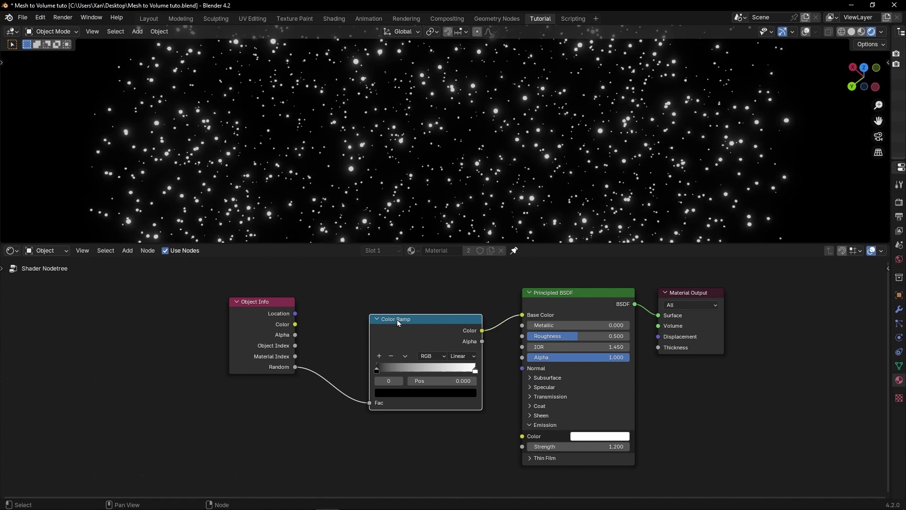
{"action": "left_click_drag", "start_coordinate": [397, 319], "coordinate": [392, 296]}
- Colour the Color Ramp's first stop full-brightness blue with hue 0.658 and its last stop red
{"action": "scroll", "coordinate": [392, 296], "scroll_direction": "up", "scroll_amount": 2}
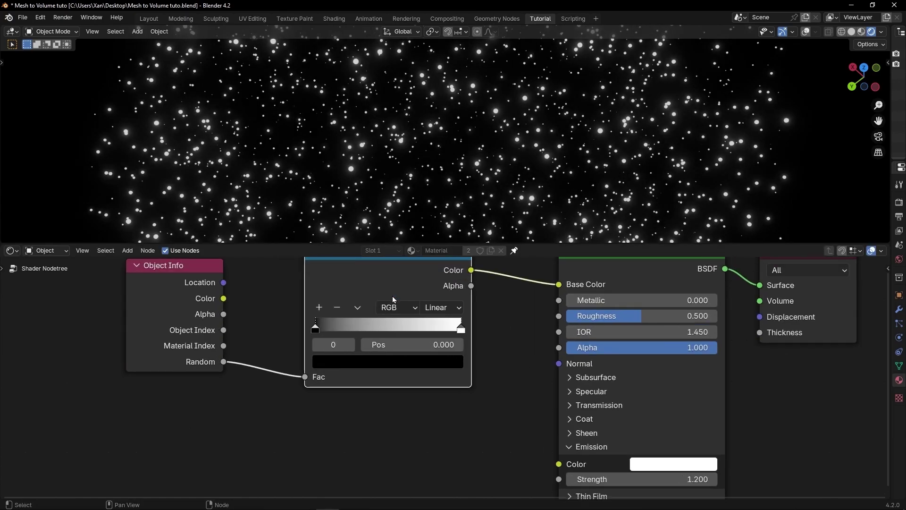
{"action": "scroll", "coordinate": [392, 296], "scroll_direction": "up", "scroll_amount": 2, "text": "shift"}
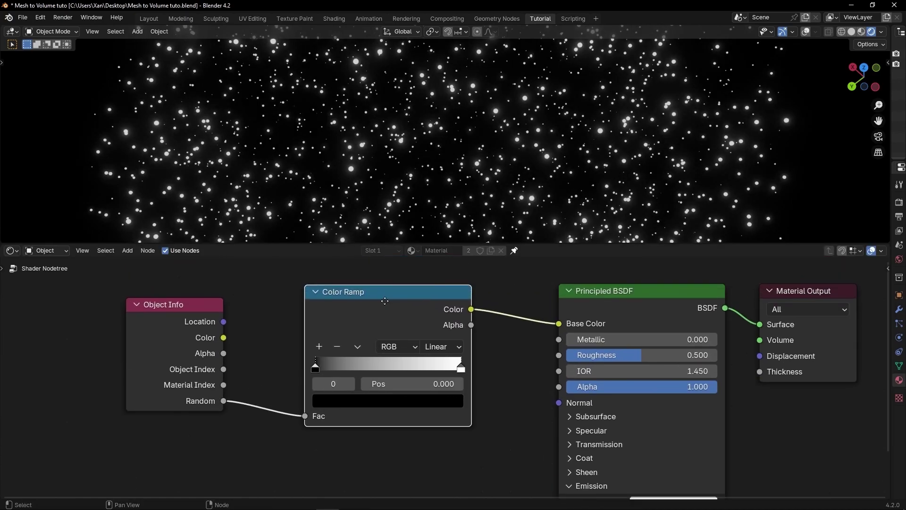
{"action": "left_click", "coordinate": [328, 404]}
{"action": "left_click_drag", "start_coordinate": [453, 226], "coordinate": [452, 183]}
{"action": "left_click_drag", "start_coordinate": [411, 211], "coordinate": [422, 199]}
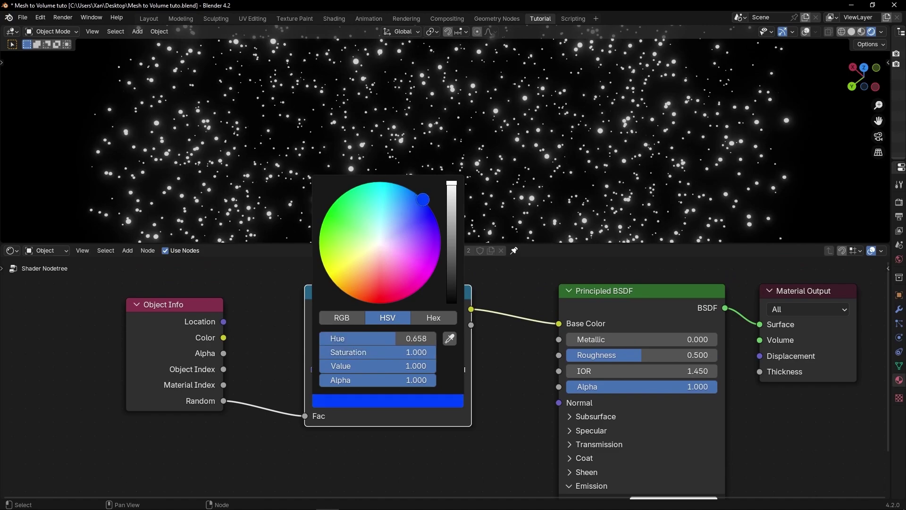
{"action": "left_click", "coordinate": [461, 368]}
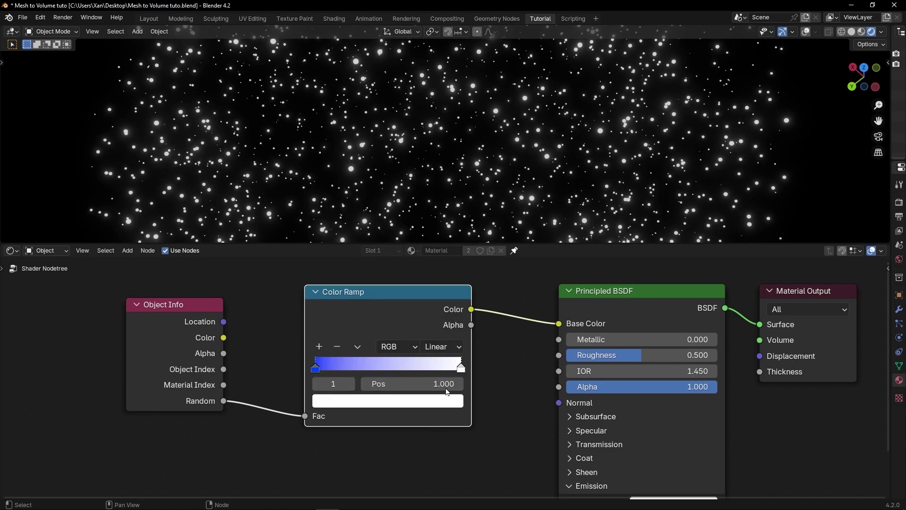
{"action": "left_click", "coordinate": [435, 401]}
{"action": "left_click_drag", "start_coordinate": [380, 243], "coordinate": [379, 298]}
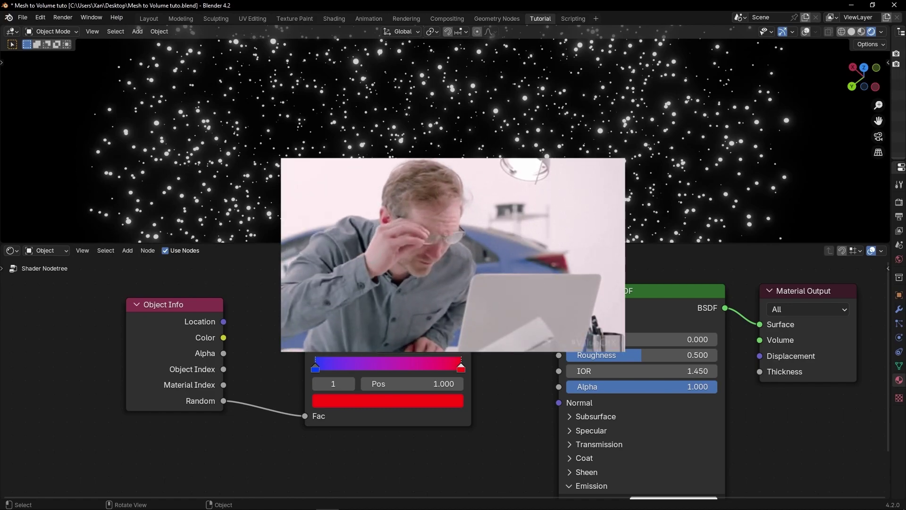
- Unpin the shader node tree and check which material is assigned to the cube
{"action": "left_click", "coordinate": [514, 252]}
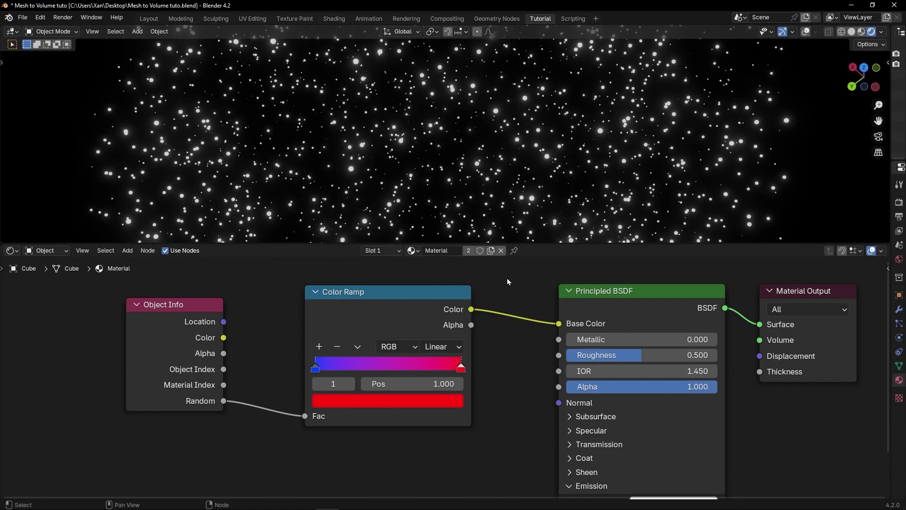
{"action": "left_click", "coordinate": [415, 251]}
{"action": "scroll", "coordinate": [454, 313], "scroll_direction": "down", "scroll_amount": 5}
{"action": "middle_click_drag", "start_coordinate": [494, 309], "coordinate": [500, 313]}
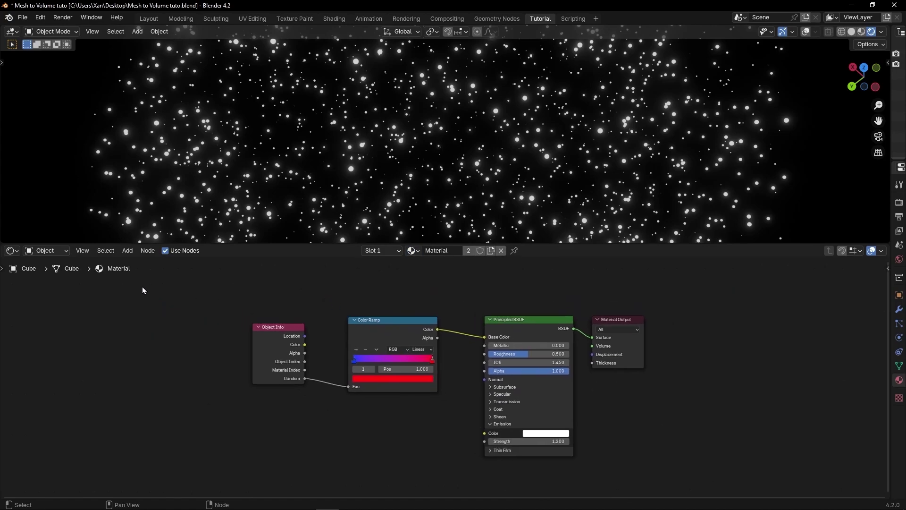
- Reassign Material in the Set Material node of the geometry nodes, and return to the Shader Editor
{"action": "left_click", "coordinate": [11, 250]}
{"action": "left_click", "coordinate": [42, 336]}
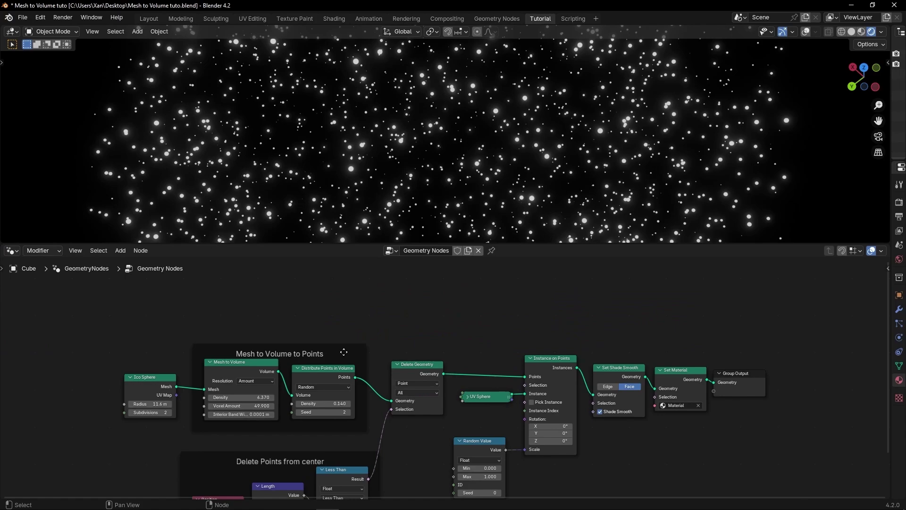
{"action": "scroll", "coordinate": [714, 435], "scroll_direction": "up", "scroll_amount": 1}
{"action": "middle_click_drag", "start_coordinate": [714, 435], "coordinate": [513, 397]}
{"action": "left_click", "coordinate": [510, 390]}
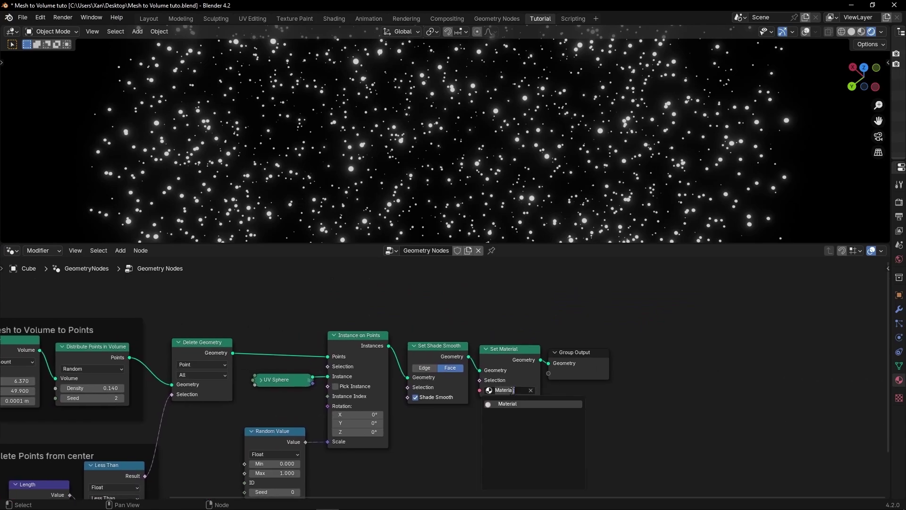
{"action": "left_click", "coordinate": [512, 404]}
{"action": "middle_click_drag", "start_coordinate": [573, 334], "coordinate": [488, 318]}
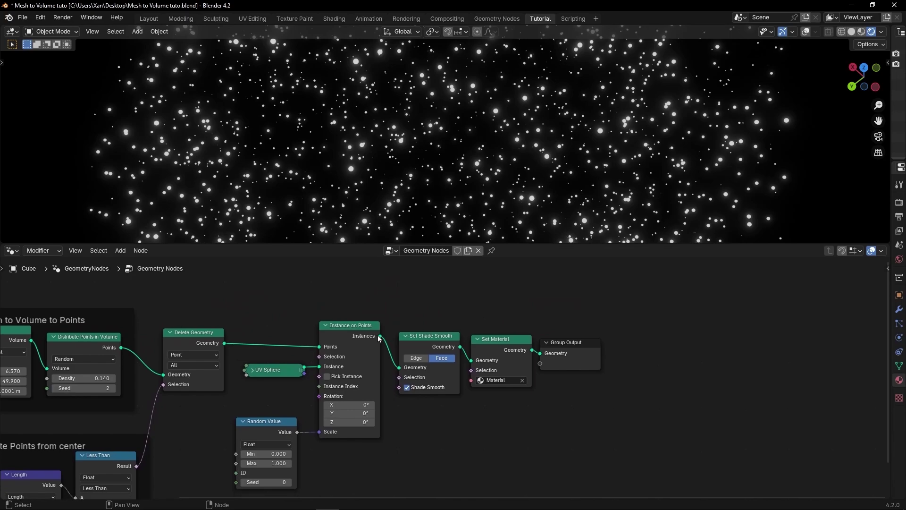
{"action": "key", "text": "shift+F3"}
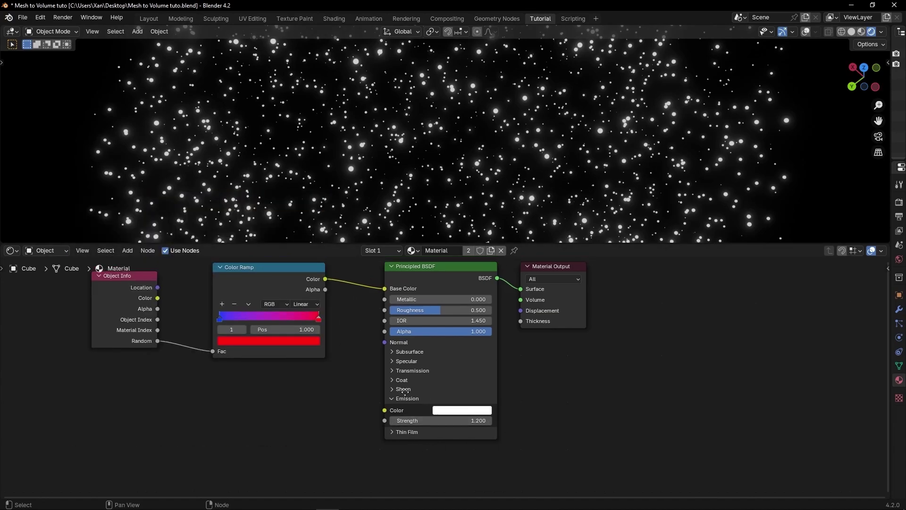
- Set the emission strength to 0 and compare the spheres in material preview and rendered shading
{"action": "double_click", "coordinate": [421, 423]}
{"action": "key", "text": "Return"}
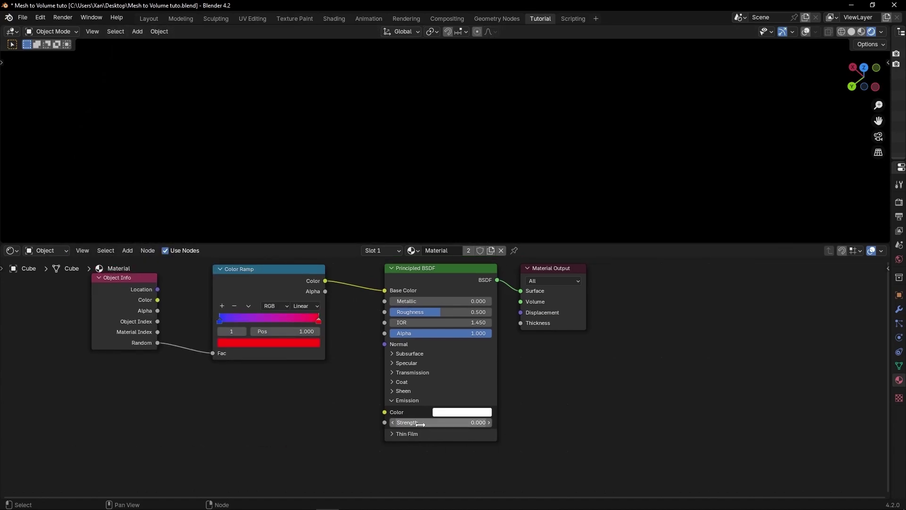
{"action": "left_click", "coordinate": [863, 32]}
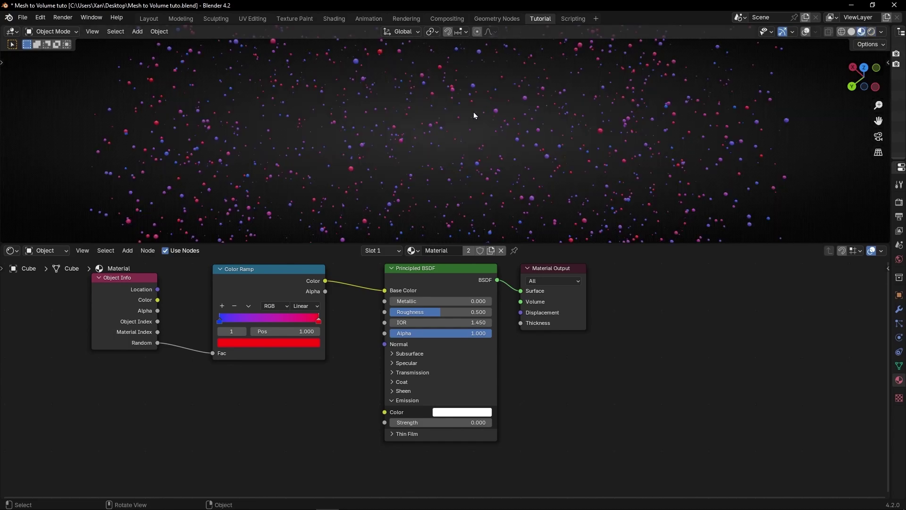
{"action": "left_click", "coordinate": [871, 32]}
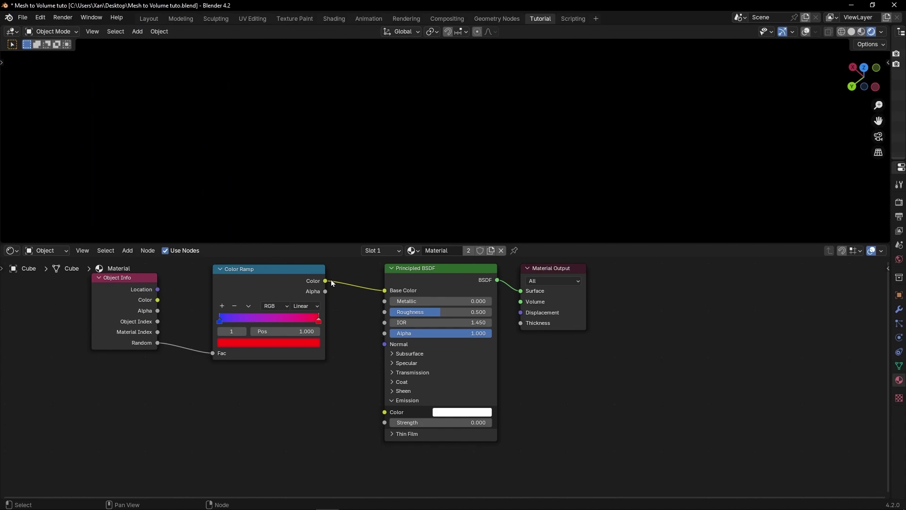
- Set the emission strength to 2 and move the Color Ramp link from Base Color to the Emission Color input
{"action": "left_click", "coordinate": [449, 420]}
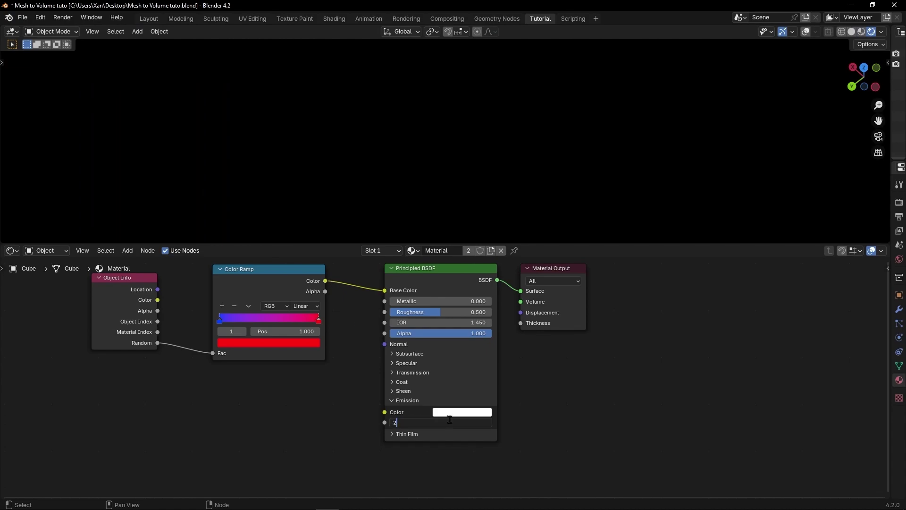
{"action": "key", "text": "Return"}
{"action": "left_click_drag", "start_coordinate": [384, 291], "coordinate": [362, 303]}
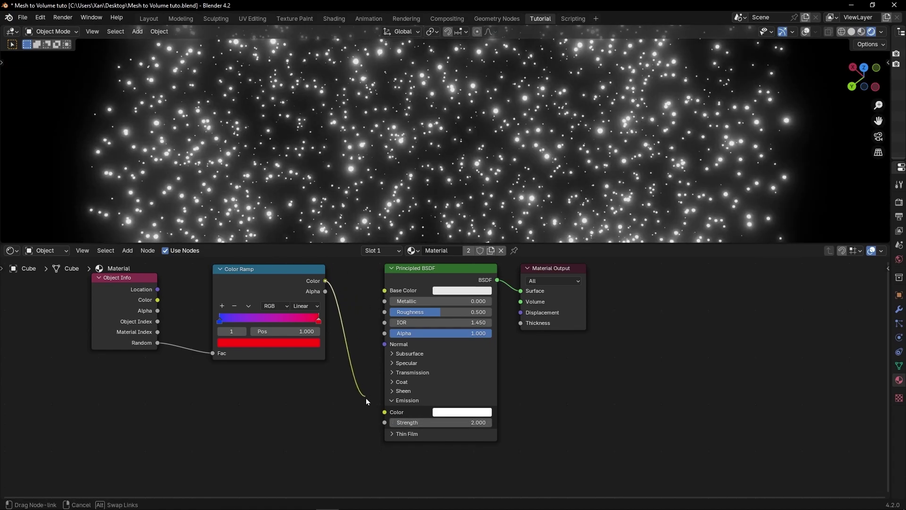
{"action": "left_click_drag", "start_coordinate": [366, 399], "coordinate": [385, 412]}
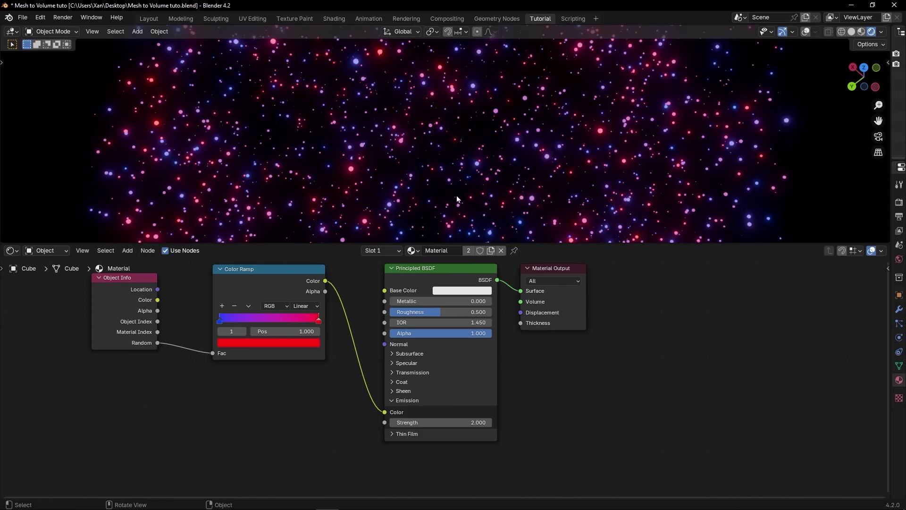
{"action": "key", "text": "ctrl+alt+space"}
{"action": "middle_click_drag", "start_coordinate": [457, 193], "coordinate": [464, 263]}
{"action": "key", "text": "ctrl+alt+space"}
- Switch the Color Ramp's color mode to HSV and its hue interpolation to Far
{"action": "scroll", "coordinate": [341, 341], "scroll_direction": "up", "scroll_amount": 2}
{"action": "middle_click_drag", "start_coordinate": [340, 341], "coordinate": [492, 376]}
{"action": "scroll", "coordinate": [460, 378], "scroll_direction": "up", "scroll_amount": 2}
{"action": "left_click", "coordinate": [377, 338]}
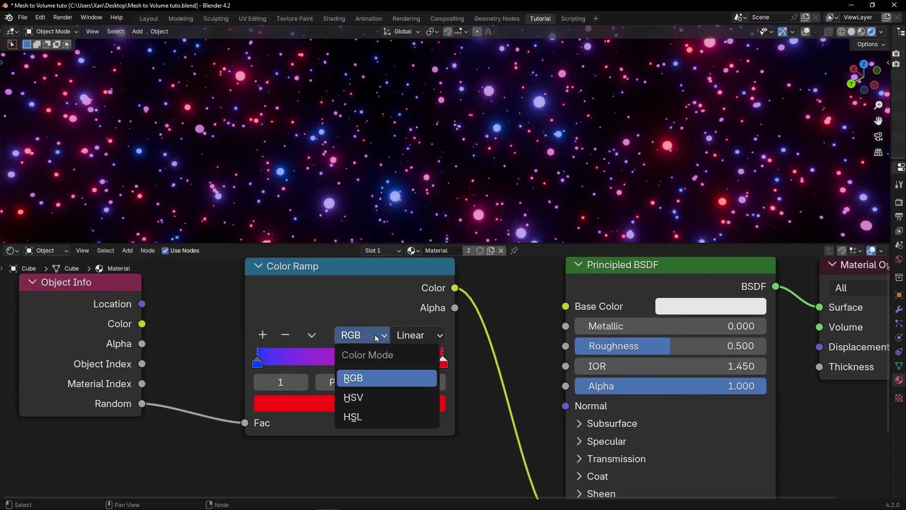
{"action": "left_click", "coordinate": [378, 397]}
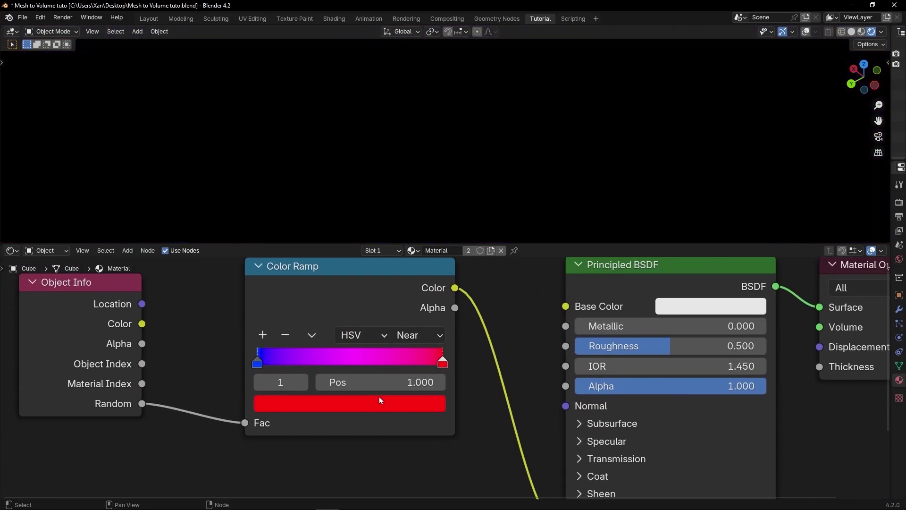
{"action": "left_click", "coordinate": [432, 338]}
{"action": "left_click", "coordinate": [424, 394]}
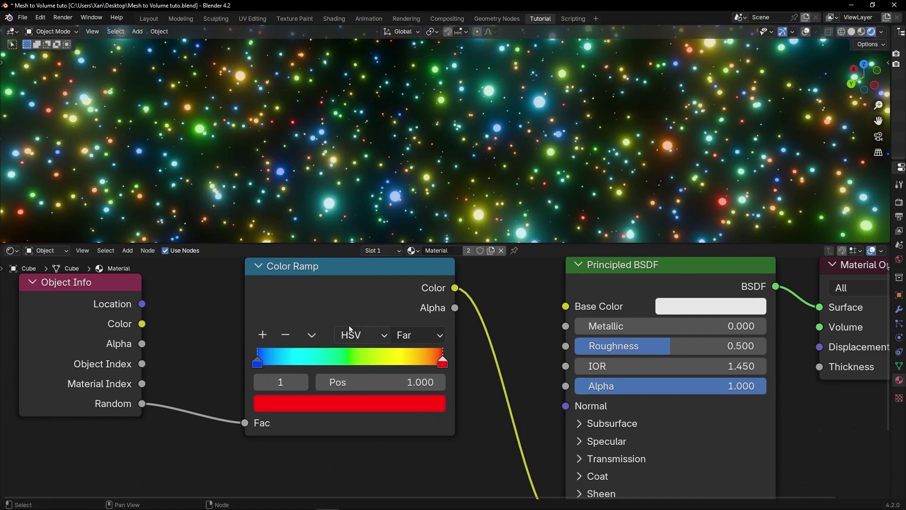
- Recolour the Color Ramp's last stop to a blue with hue about 0.644, matching the blue first stop
{"action": "left_click", "coordinate": [257, 363]}
{"action": "left_click", "coordinate": [281, 409]}
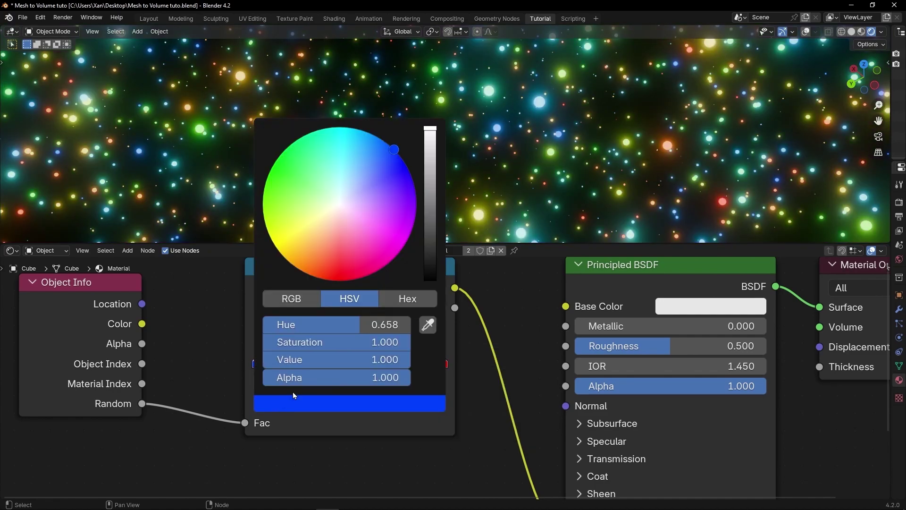
{"action": "left_click", "coordinate": [389, 153]}
{"action": "left_click", "coordinate": [445, 364]}
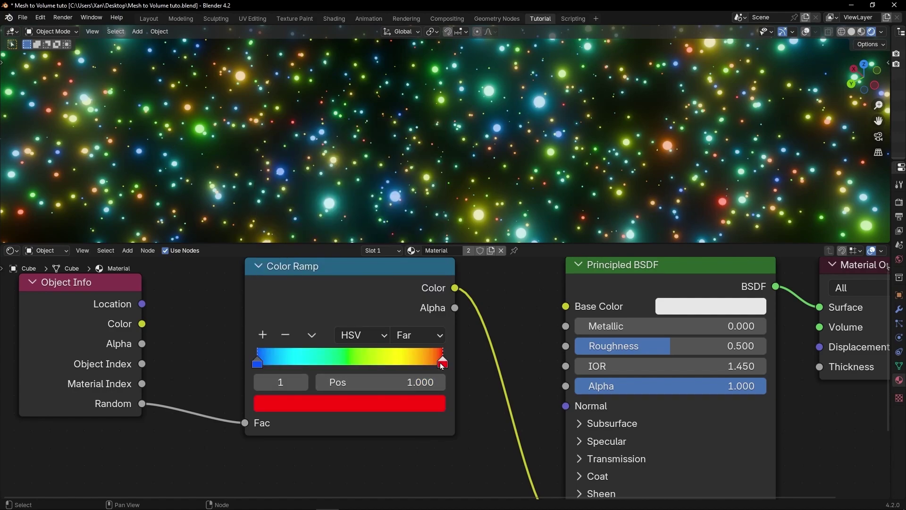
{"action": "left_click", "coordinate": [413, 404]}
{"action": "left_click", "coordinate": [384, 145]}
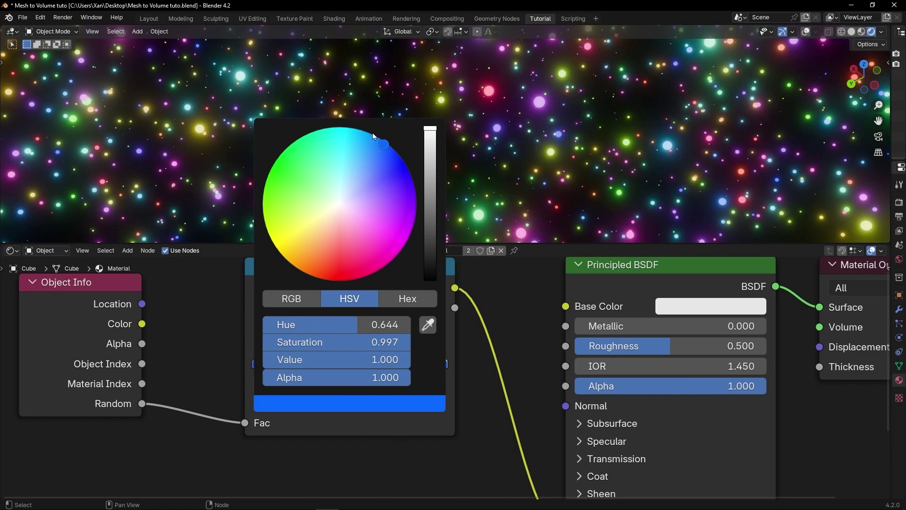
- Inspect the coloured spheres in an enlarged viewport, from another angle and zoomed out to the whole cluster
{"action": "key", "text": "ctrl+alt+space"}
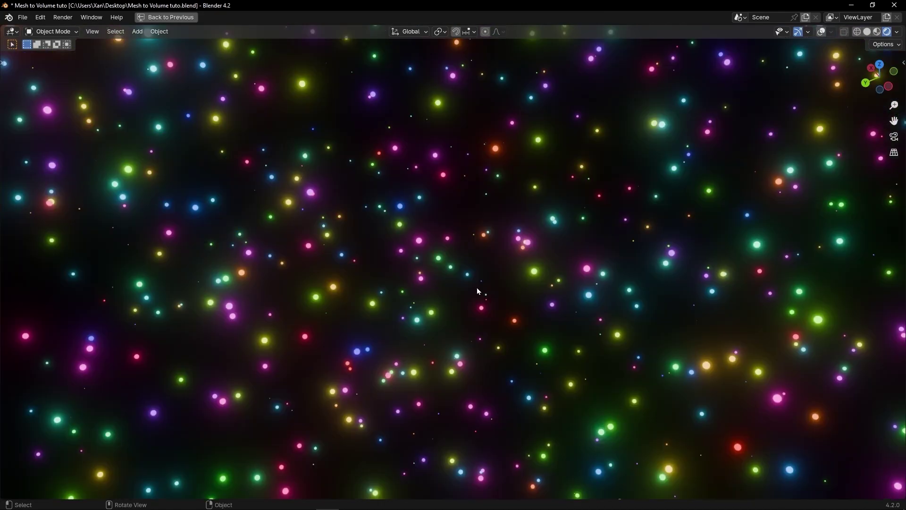
{"action": "middle_click_drag", "start_coordinate": [477, 288], "coordinate": [372, 227]}
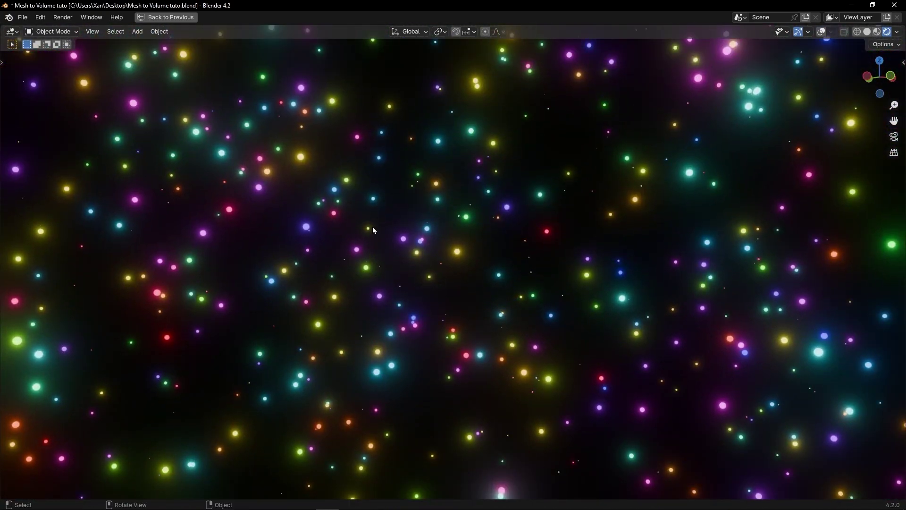
{"action": "scroll", "coordinate": [372, 227], "scroll_direction": "down", "scroll_amount": 10}
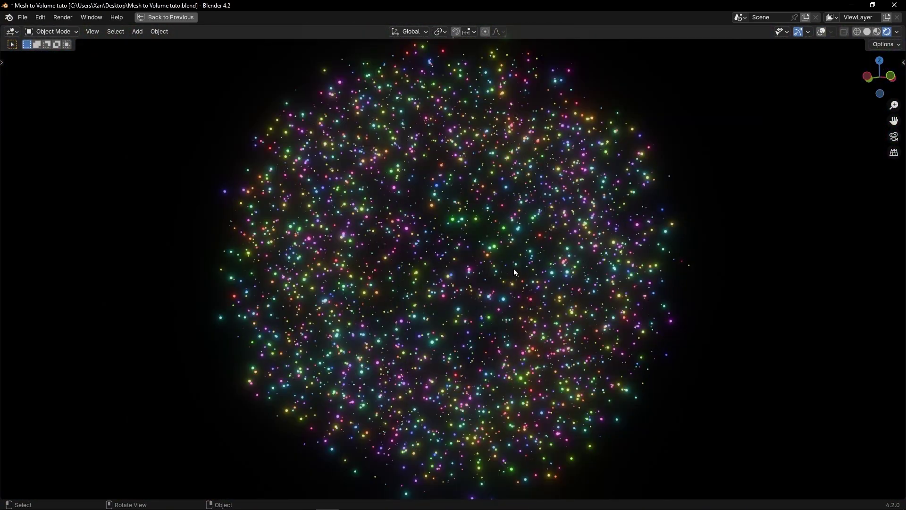
{"action": "key", "text": "ctrl+space"}
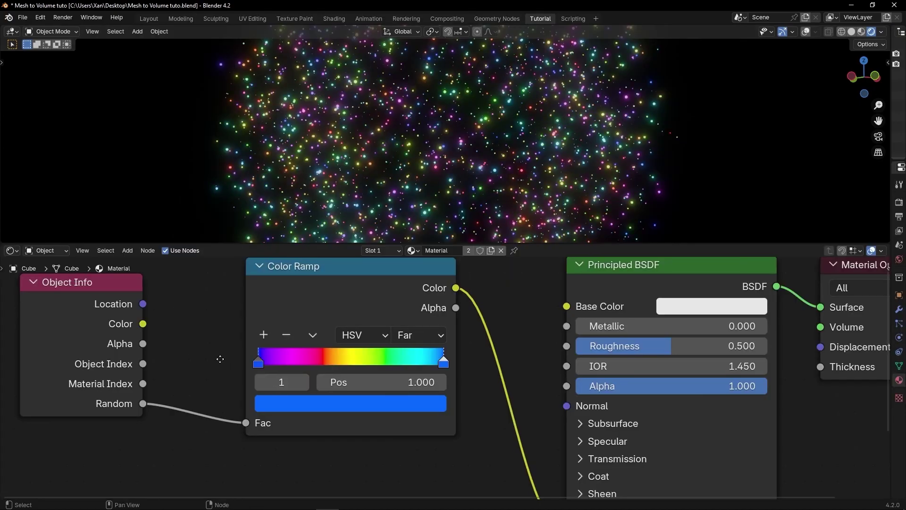
- Insert a Math node set to Add between Object Info's Random output and the Color Ramp's Fac, making room for it
{"action": "middle_click_drag", "start_coordinate": [218, 360], "coordinate": [461, 360]}
{"action": "left_click_drag", "start_coordinate": [356, 344], "coordinate": [223, 347]}
{"action": "key", "text": "shift+a"}
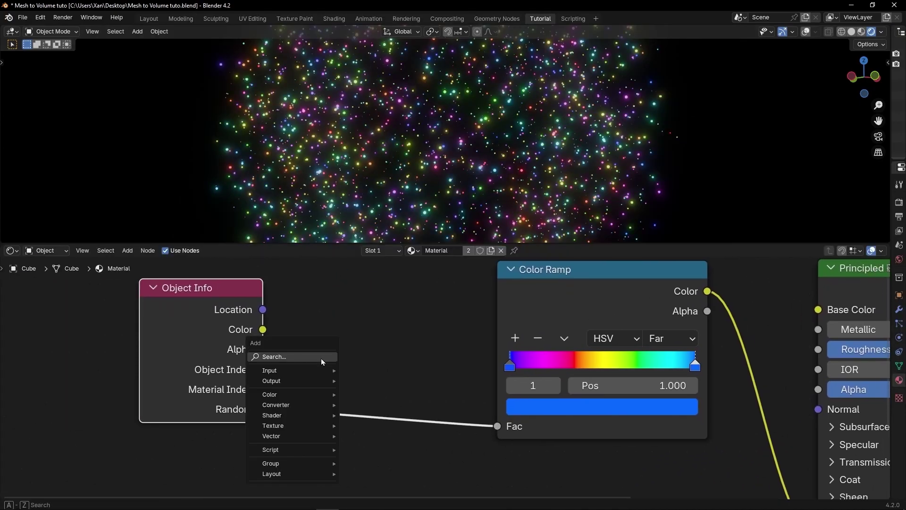
{"action": "type", "text": "add"}
{"action": "key", "text": "Return"}
{"action": "left_click", "coordinate": [301, 339]}
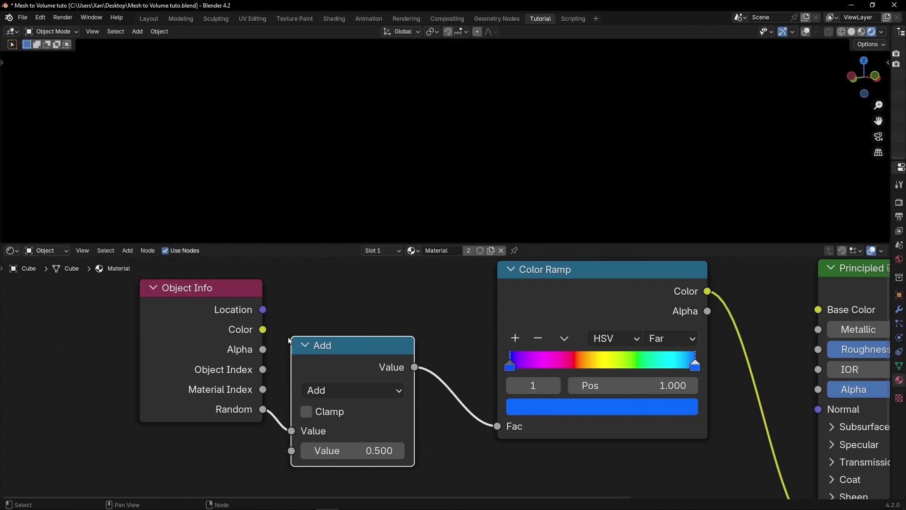
{"action": "left_click_drag", "start_coordinate": [350, 364], "coordinate": [263, 349]}
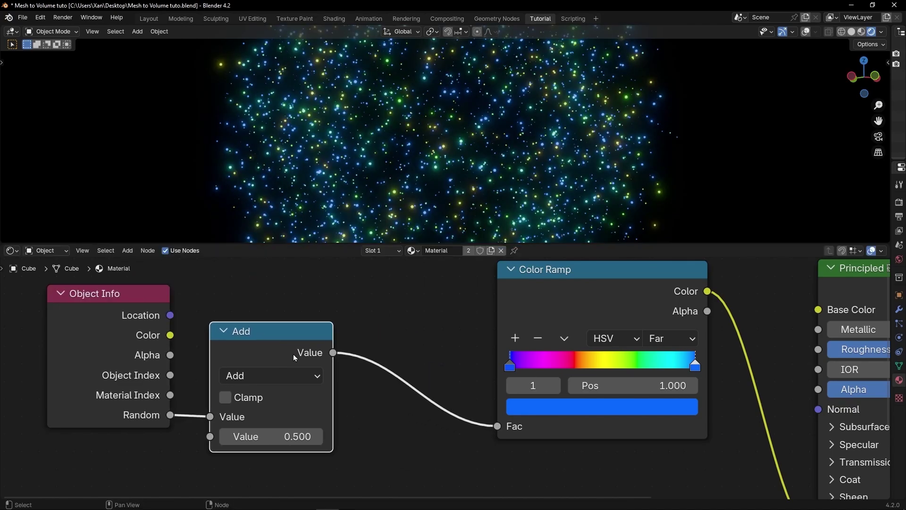
- Duplicate the Add node into the link before the Color Ramp and switch the copy's operation to Fraction
{"action": "key", "text": "shift+d"}
{"action": "left_click", "coordinate": [416, 370]}
{"action": "left_click", "coordinate": [423, 370]}
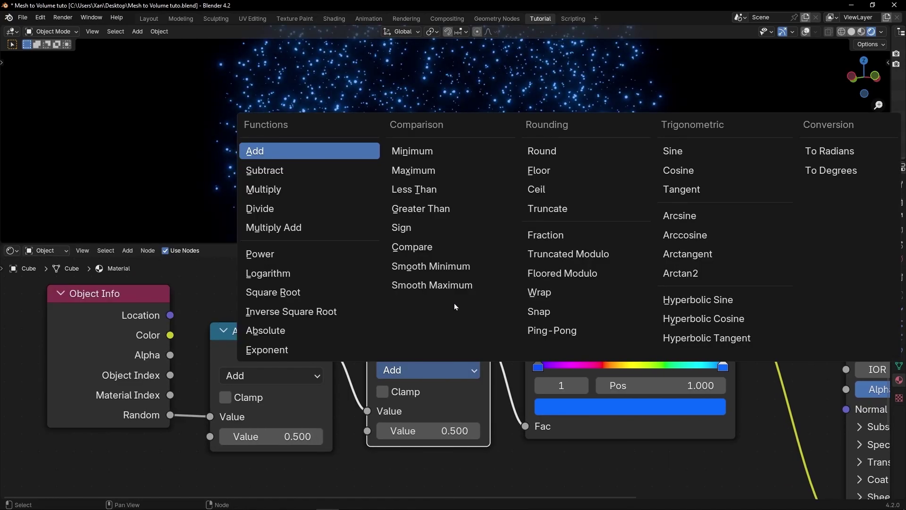
{"action": "left_click", "coordinate": [575, 246]}
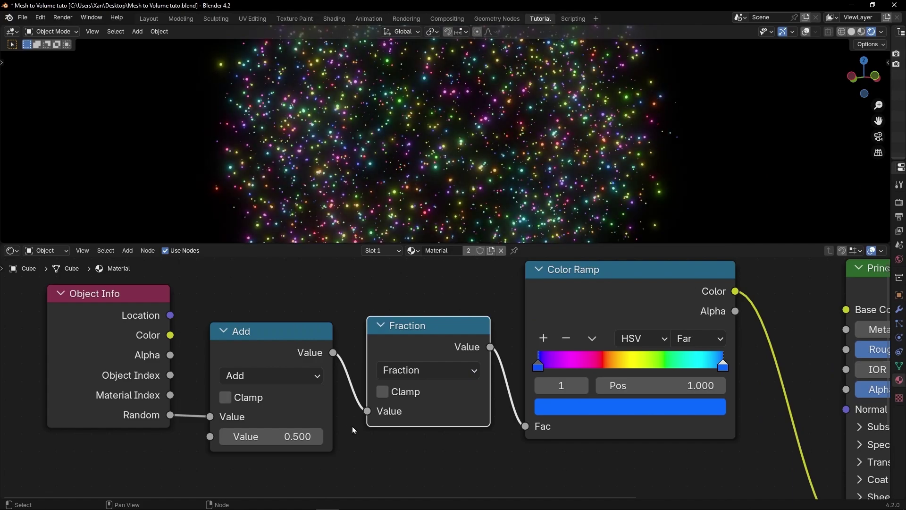
- Shift the sphere colours by raising the Add node's value to about 7.07, and frame the whole node tree
{"action": "middle_click_drag", "start_coordinate": [352, 426], "coordinate": [396, 409]}
{"action": "left_click_drag", "start_coordinate": [321, 418], "coordinate": [458, 418]}
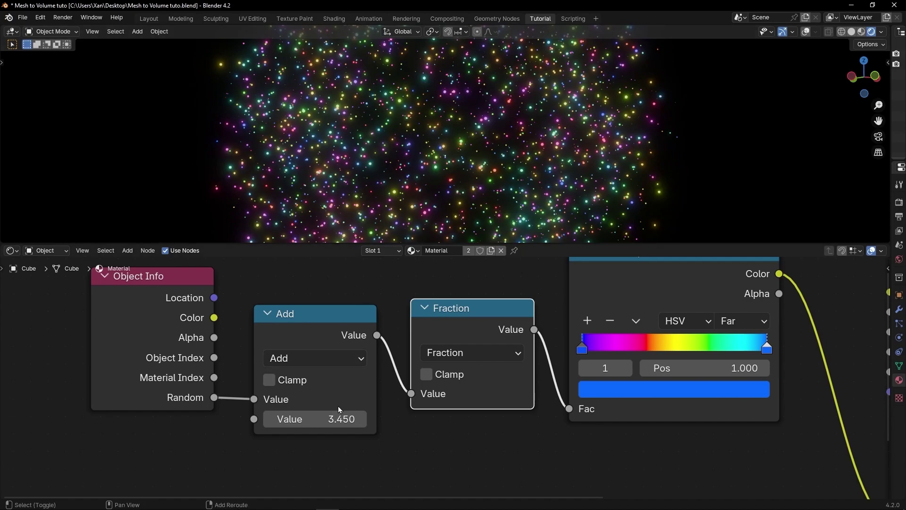
{"action": "left_click_drag", "start_coordinate": [326, 419], "coordinate": [462, 418]}
{"action": "key", "text": "Home"}
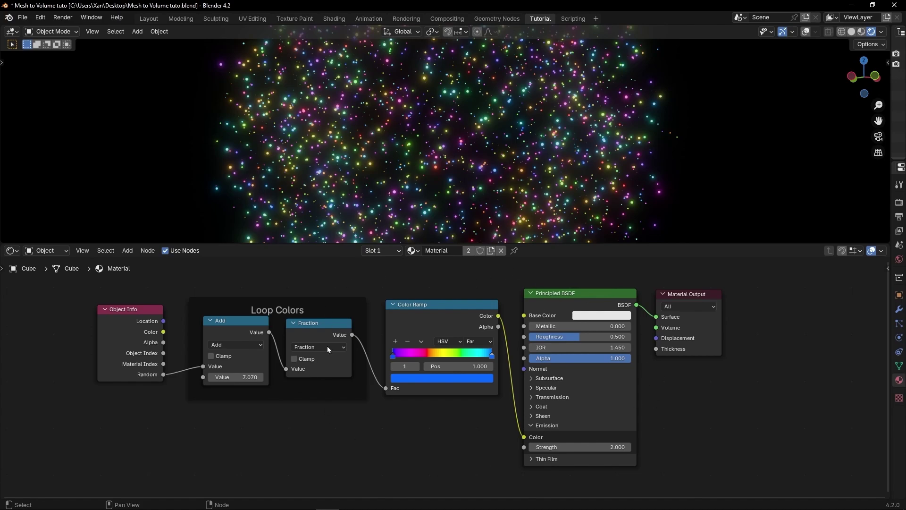